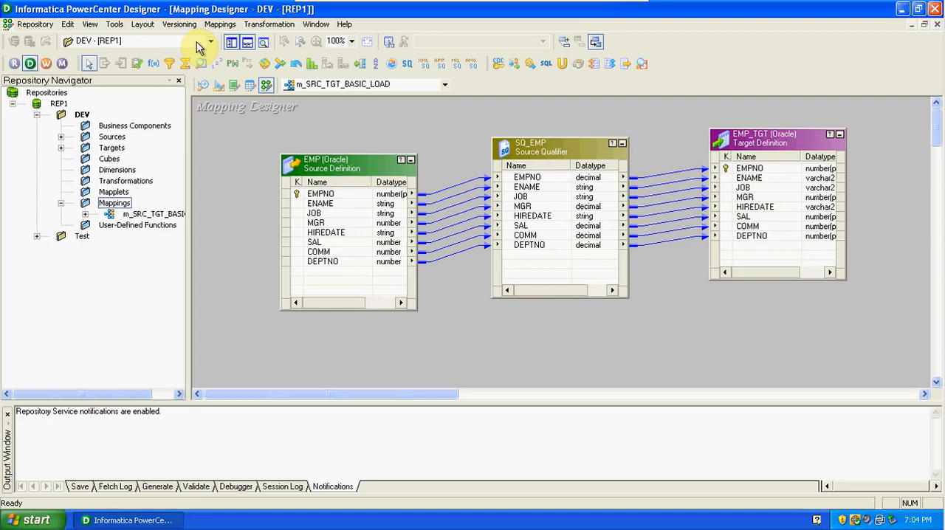
Create a Filter transformation named FIL_DEPTNO20 in the m_SRC_TGT_BASIC_LOAD mapping.
{"action": "left_click", "coordinate": [196, 42]}
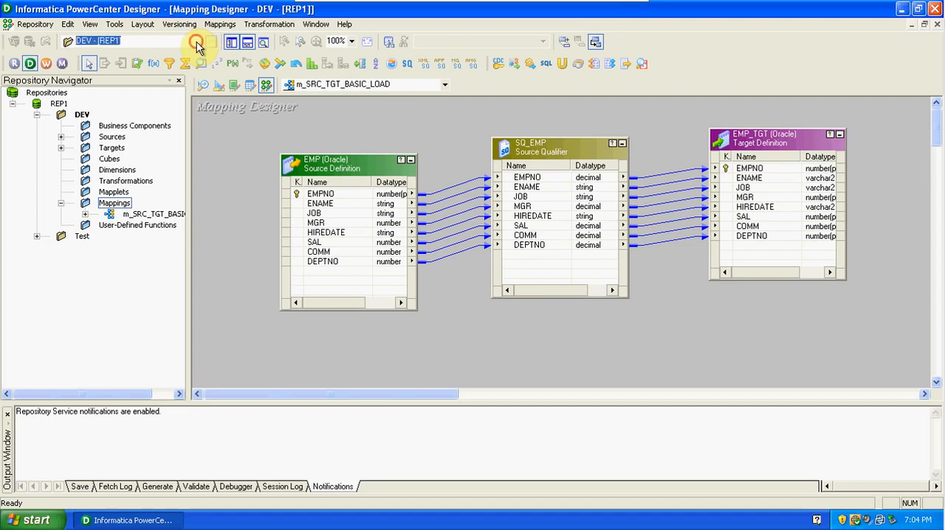
{"action": "left_click", "coordinate": [259, 27]}
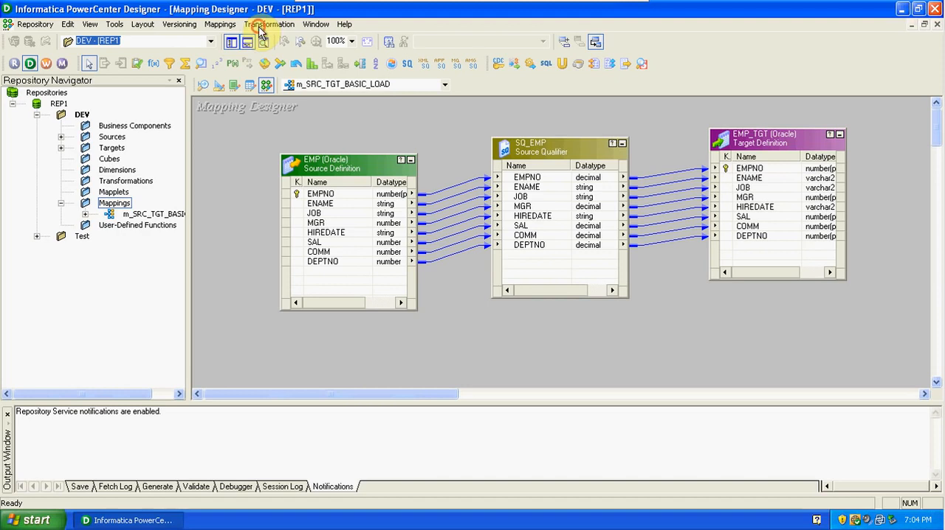
{"action": "left_click", "coordinate": [259, 27]}
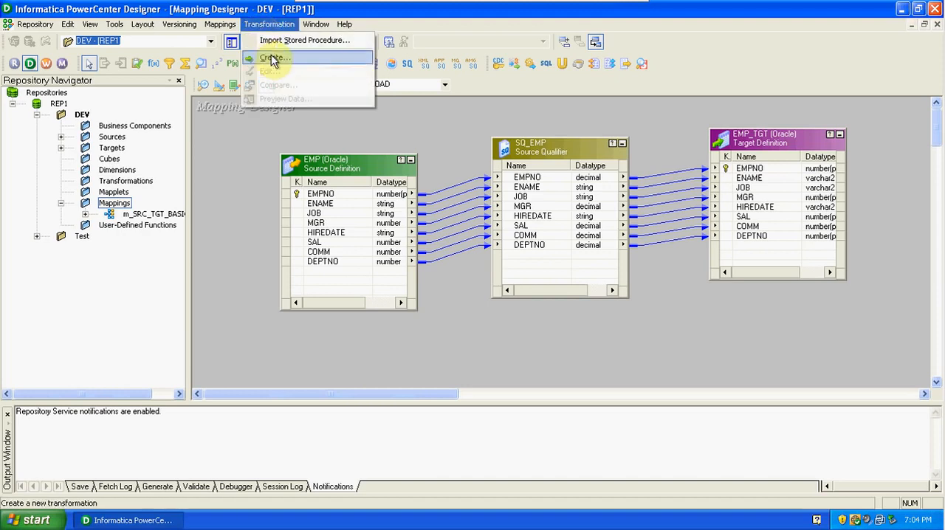
{"action": "left_click", "coordinate": [272, 59]}
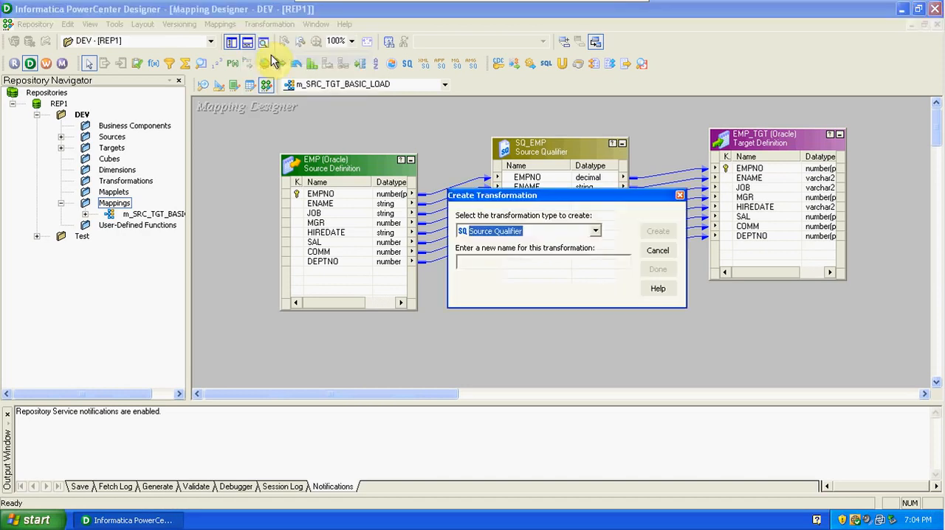
{"action": "left_click", "coordinate": [595, 232]}
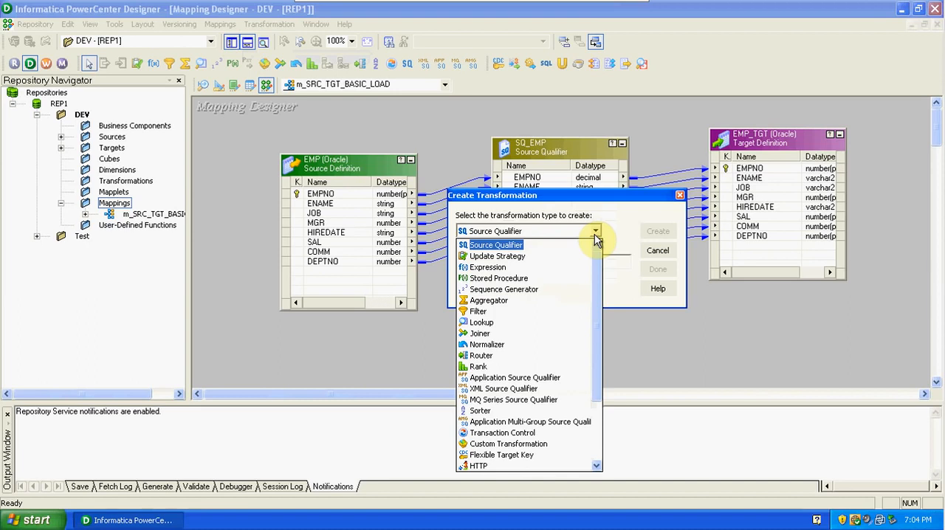
{"action": "left_click", "coordinate": [483, 311]}
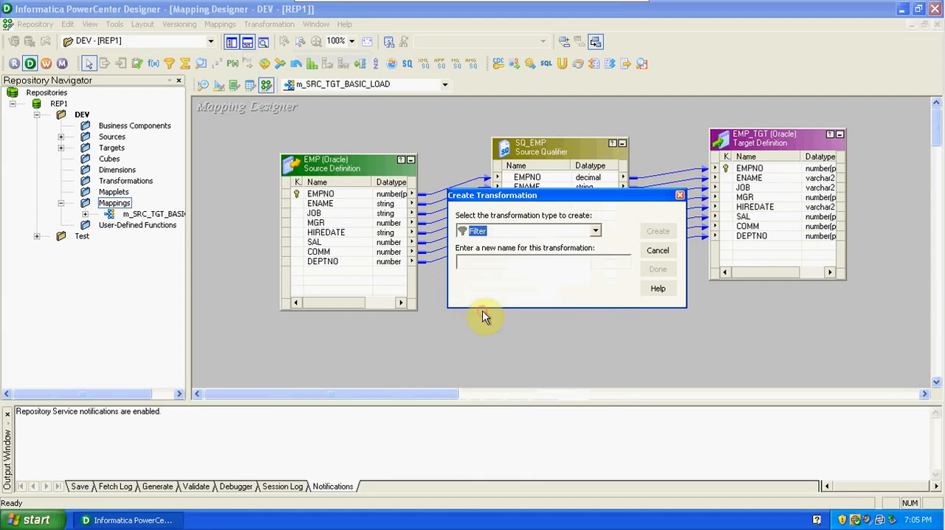
{"action": "left_click", "coordinate": [488, 262]}
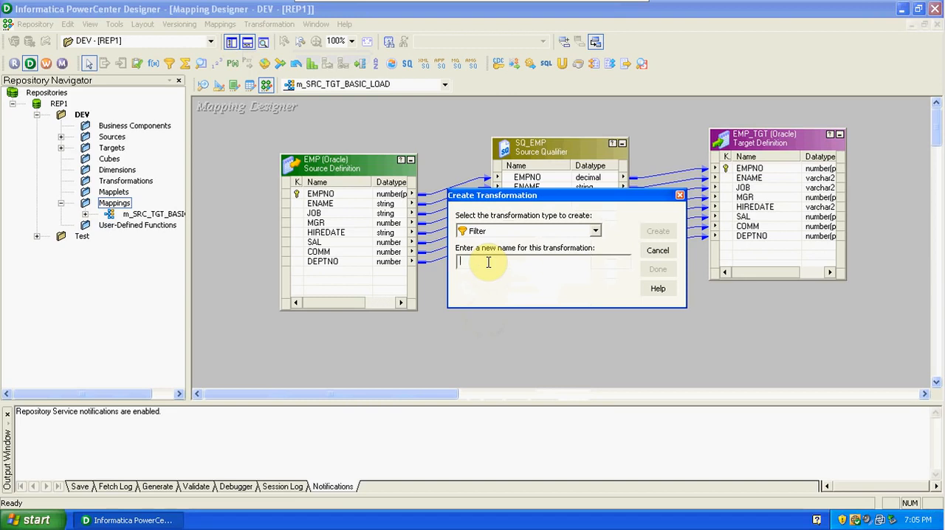
{"action": "type", "text": "f"}
{"action": "key", "text": "BackSpace"}
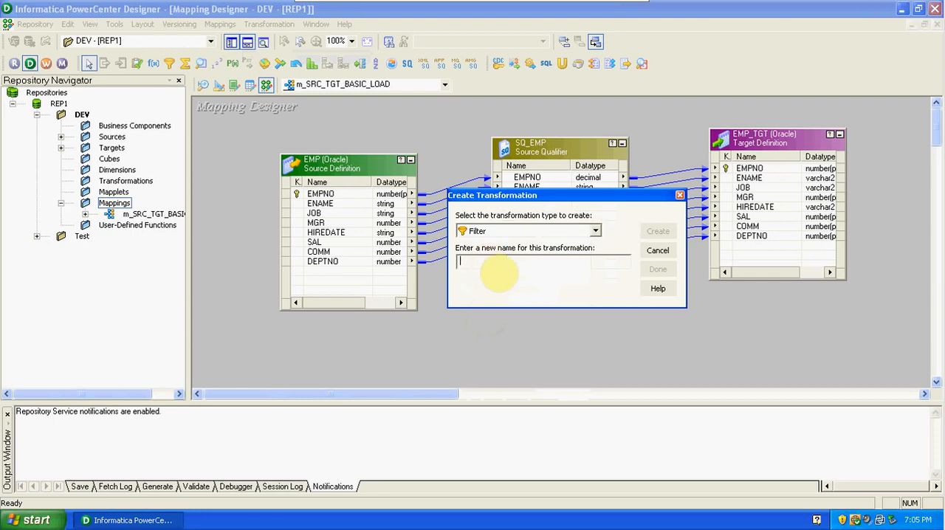
{"action": "key", "text": "Caps_Lock"}
{"action": "type", "text": "FIL_DEPT"}
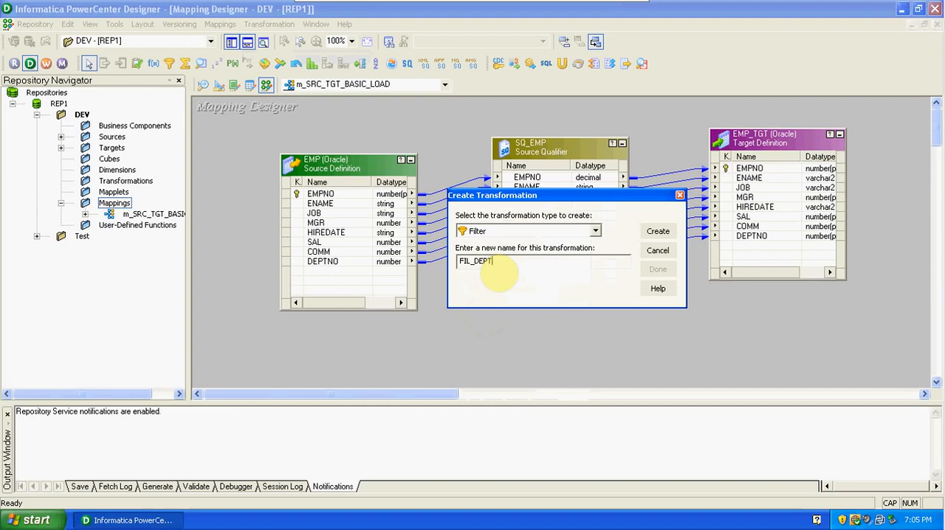
{"action": "type", "text": "NO20"}
{"action": "left_click", "coordinate": [674, 234]}
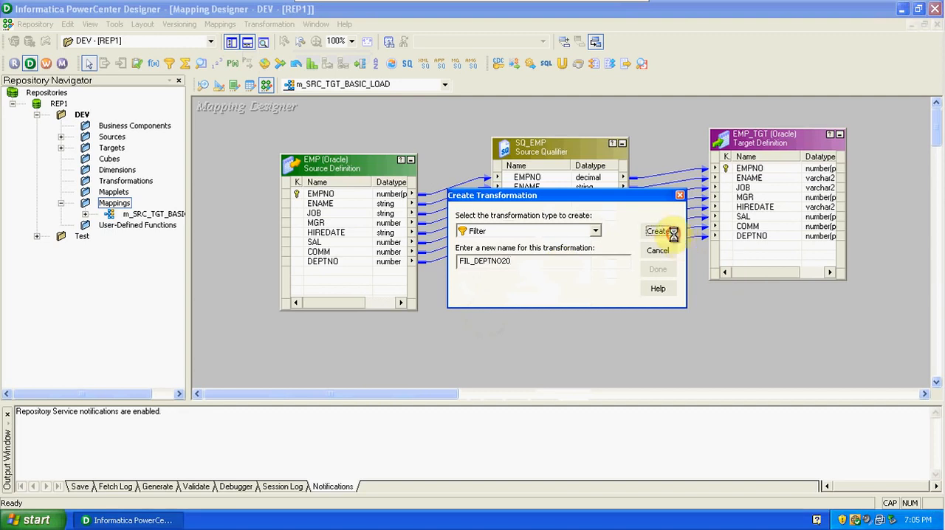
{"action": "left_click", "coordinate": [660, 270]}
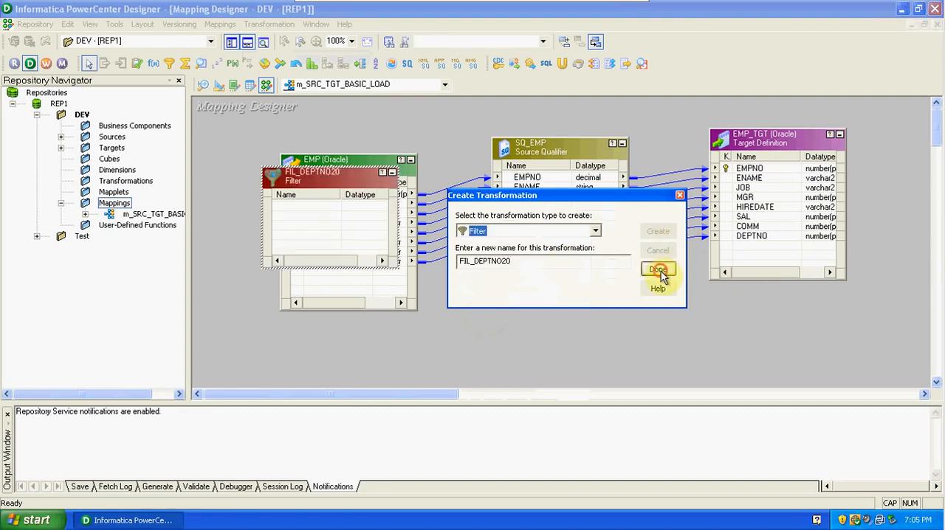
Hide the Repository Navigator and spread out the mapping objects, leaving a wide gap between SQ_EMP and EMP_TGT with the filter below.
{"action": "left_click_drag", "start_coordinate": [356, 177], "coordinate": [685, 306]}
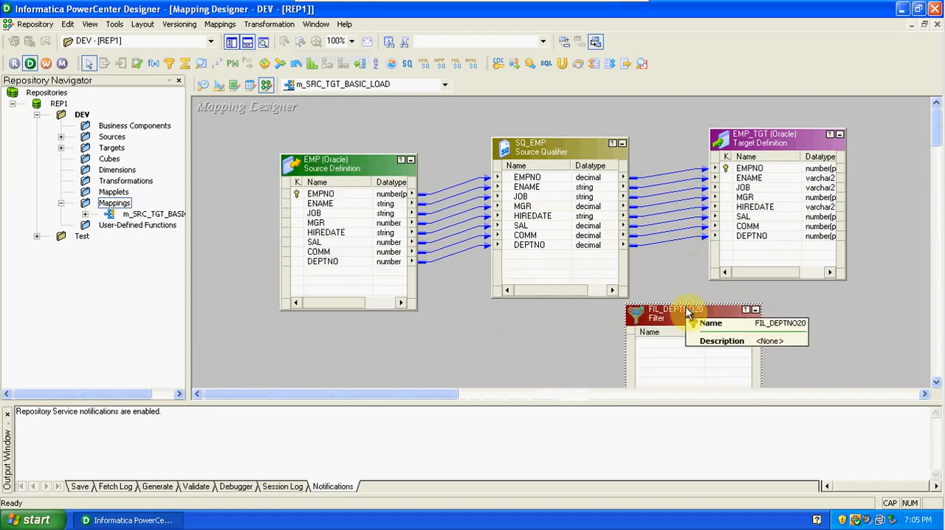
{"action": "left_click", "coordinate": [230, 45]}
{"action": "left_click_drag", "start_coordinate": [185, 165], "coordinate": [149, 133]}
{"action": "left_click_drag", "start_coordinate": [352, 152], "coordinate": [300, 140]}
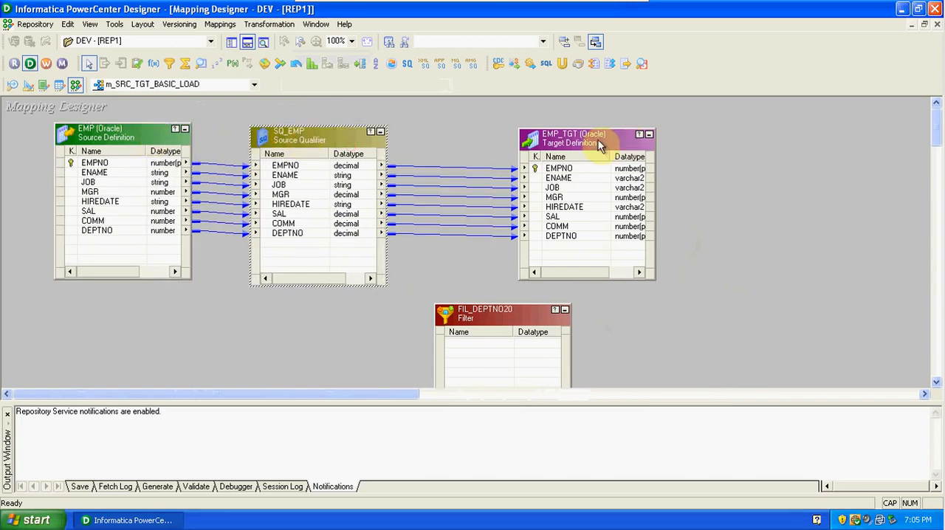
{"action": "left_click_drag", "start_coordinate": [591, 137], "coordinate": [733, 143]}
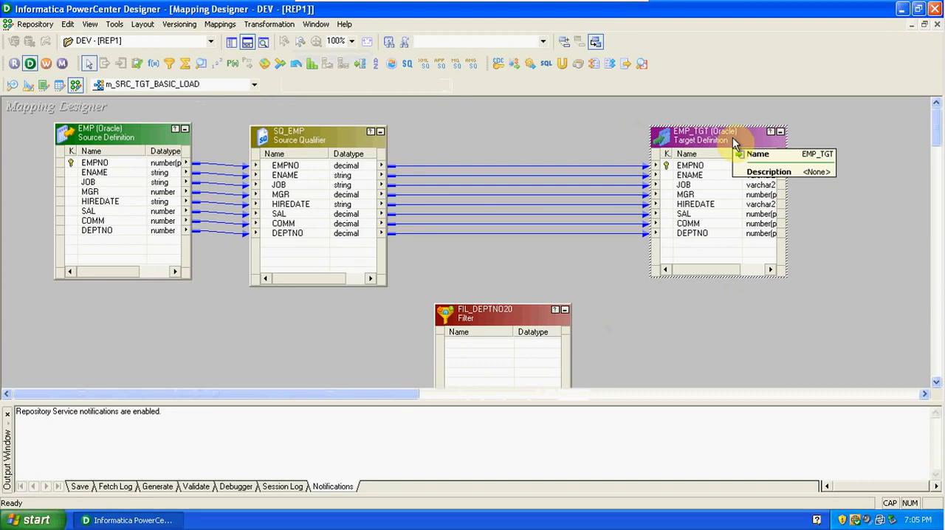
Delete all links between SQ_EMP and EMP_TGT and fit the heightened FIL_DEPTNO20 filter into the gap between them.
{"action": "left_click", "coordinate": [327, 136]}
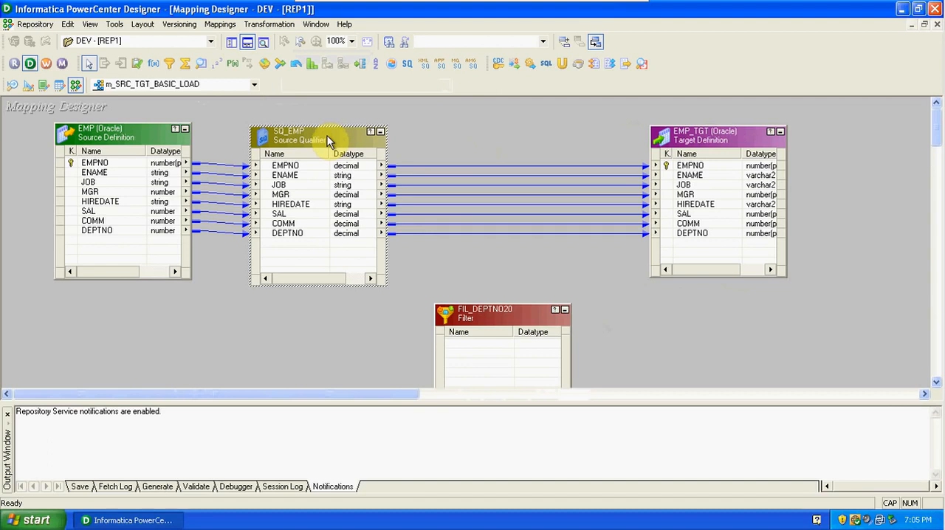
{"action": "left_click_drag", "start_coordinate": [450, 151], "coordinate": [473, 259]}
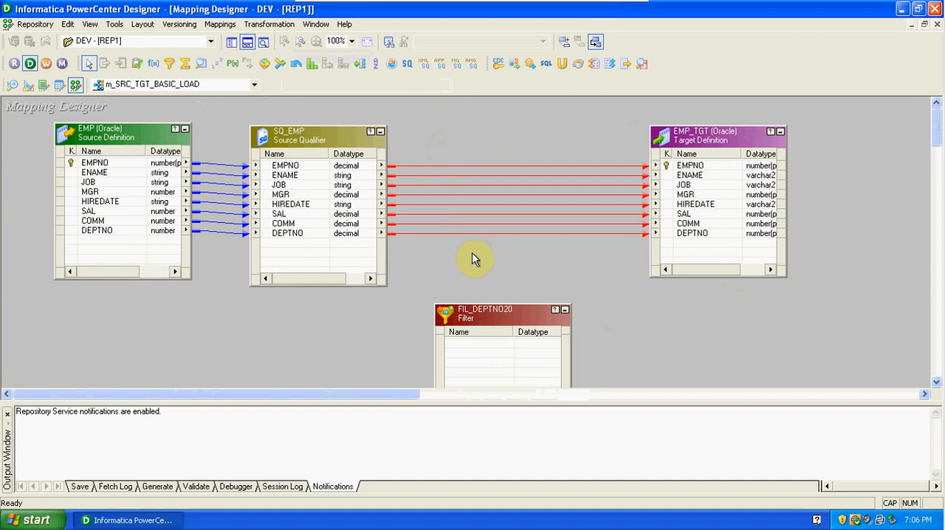
{"action": "key", "text": "Delete"}
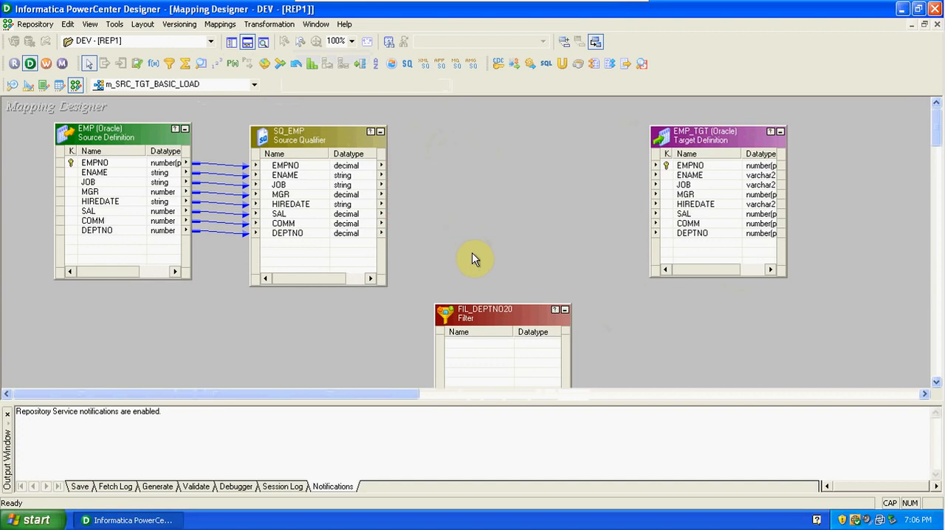
{"action": "left_click_drag", "start_coordinate": [502, 325], "coordinate": [497, 147]}
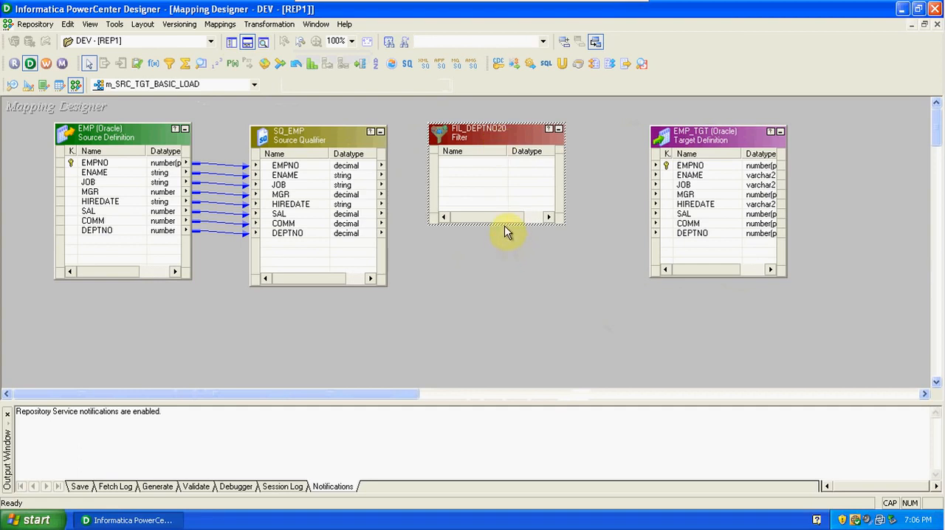
{"action": "left_click_drag", "start_coordinate": [504, 225], "coordinate": [513, 308]}
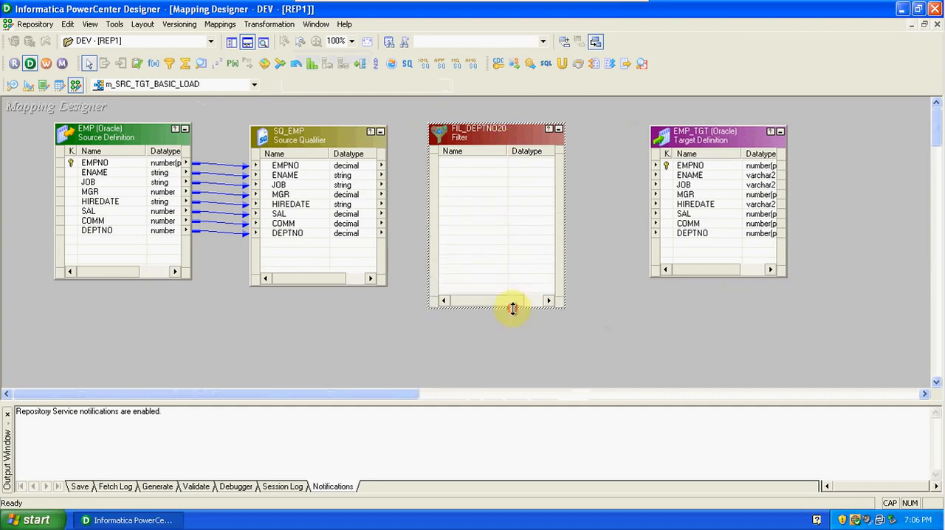
Bring all SQ_EMP ports into FIL_DEPTNO20 and link all of the filter's ports to the matching EMP_TGT columns.
{"action": "right_click", "coordinate": [312, 172]}
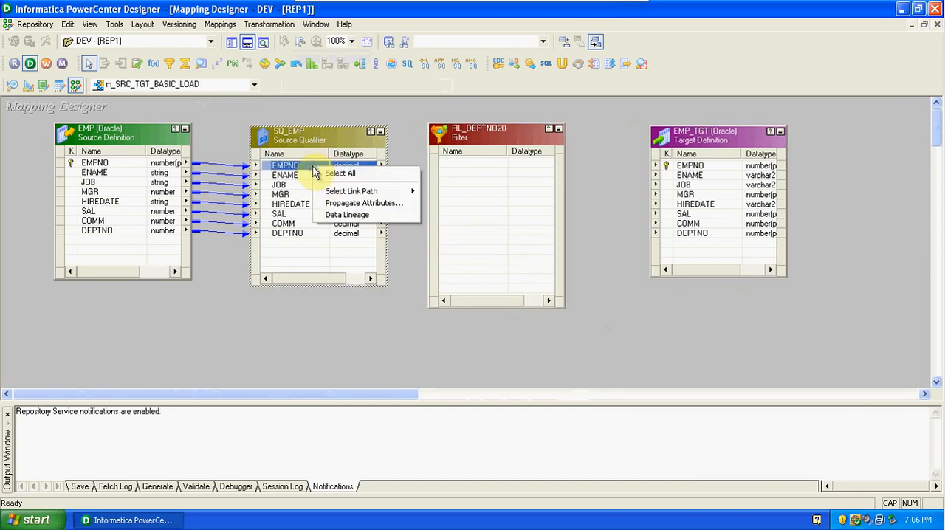
{"action": "left_click", "coordinate": [331, 173]}
{"action": "left_click_drag", "start_coordinate": [322, 177], "coordinate": [468, 162]}
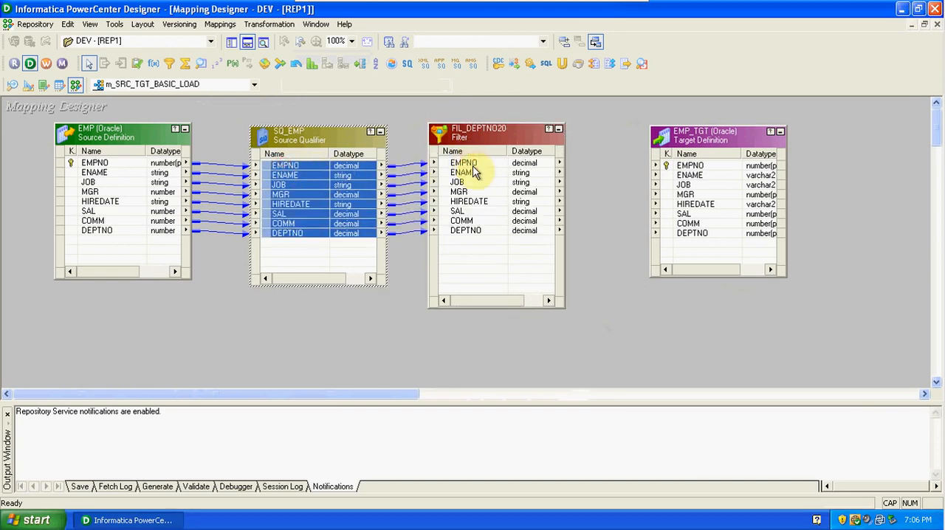
{"action": "right_click", "coordinate": [478, 164]}
{"action": "left_click", "coordinate": [500, 170]}
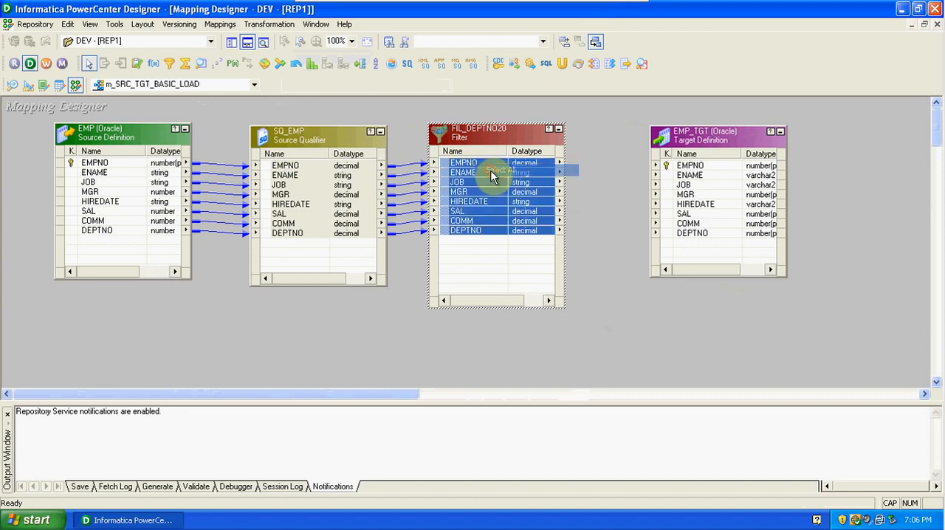
{"action": "left_click_drag", "start_coordinate": [464, 169], "coordinate": [694, 174]}
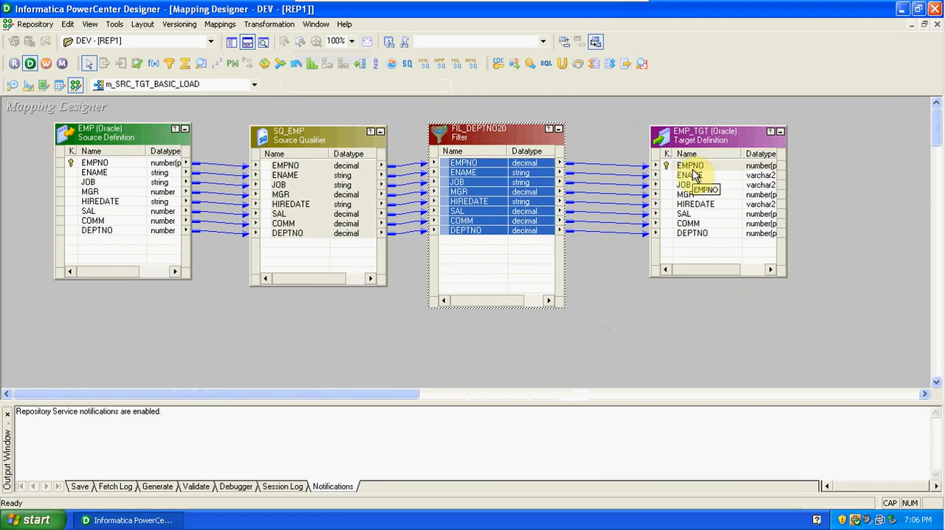
Review the FIL_DEPTNO20 ports, then replace its filter condition with DEPTNO=20 and validate the expression.
{"action": "double_click", "coordinate": [477, 139]}
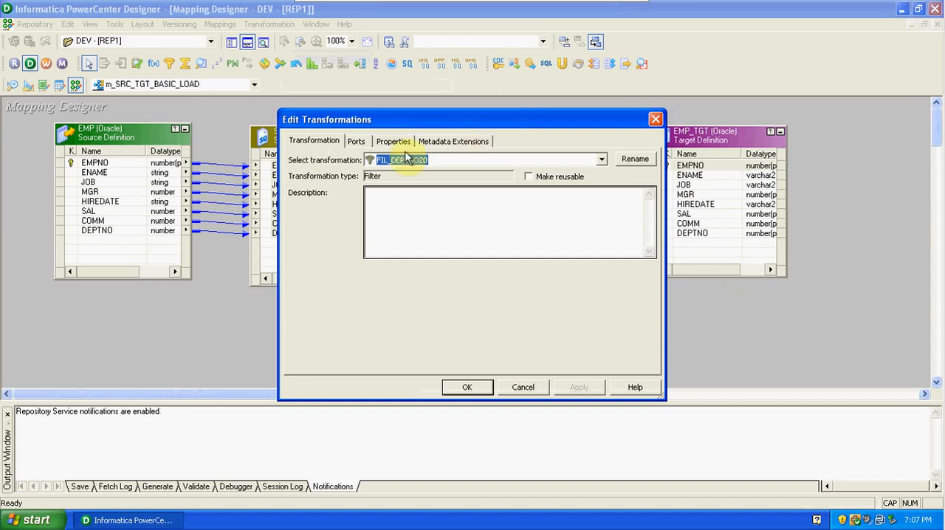
{"action": "left_click", "coordinate": [357, 142]}
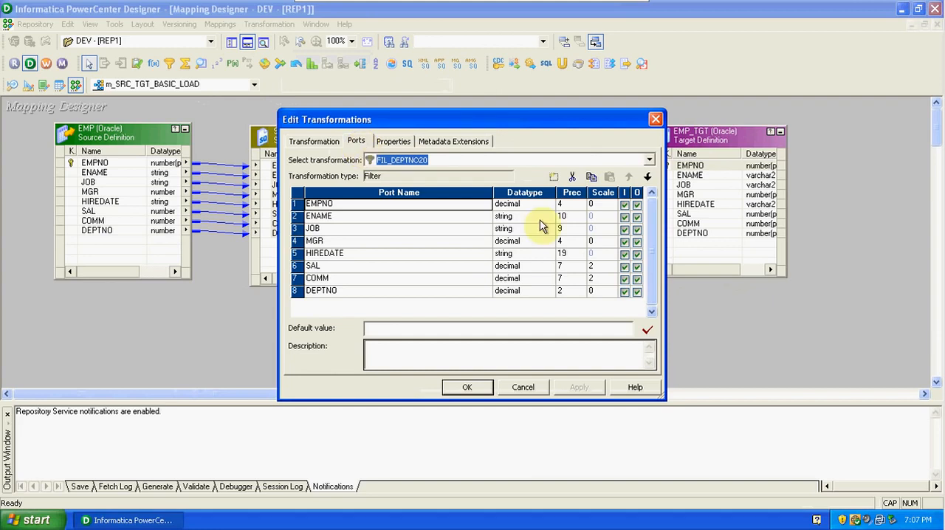
{"action": "left_click", "coordinate": [625, 208]}
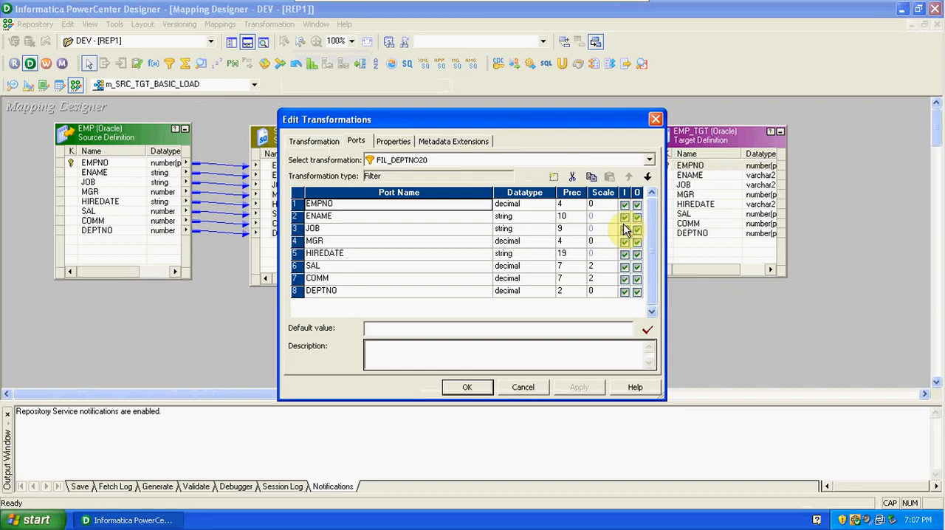
{"action": "left_click", "coordinate": [406, 141]}
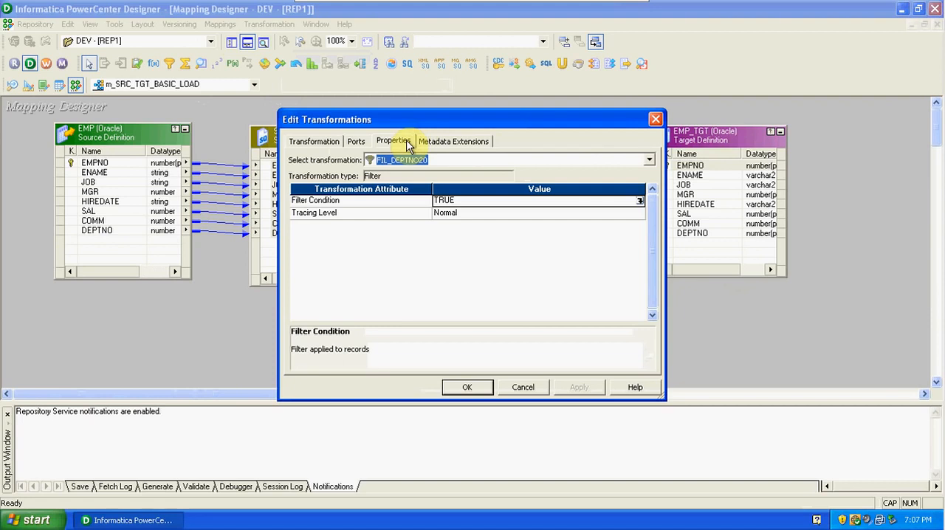
{"action": "left_click", "coordinate": [638, 201]}
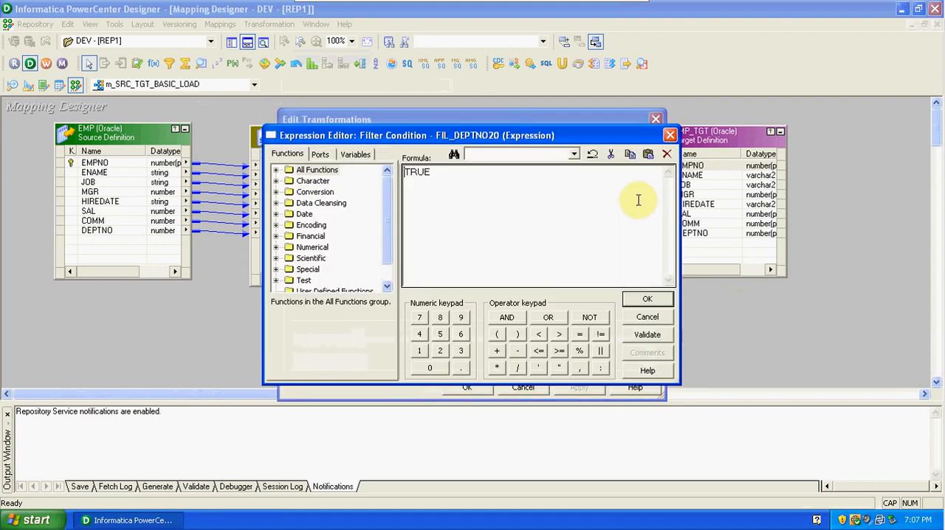
{"action": "left_click_drag", "start_coordinate": [465, 184], "coordinate": [397, 174]}
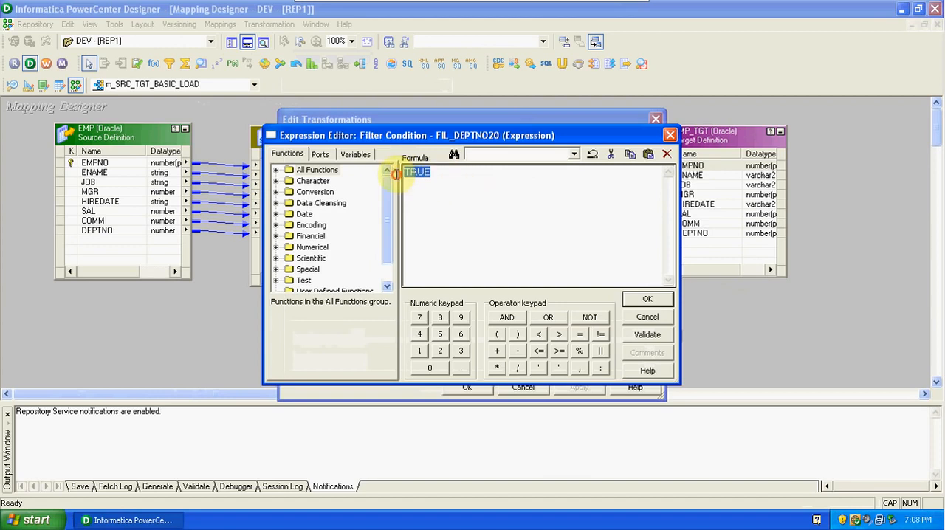
{"action": "left_click", "coordinate": [317, 154]}
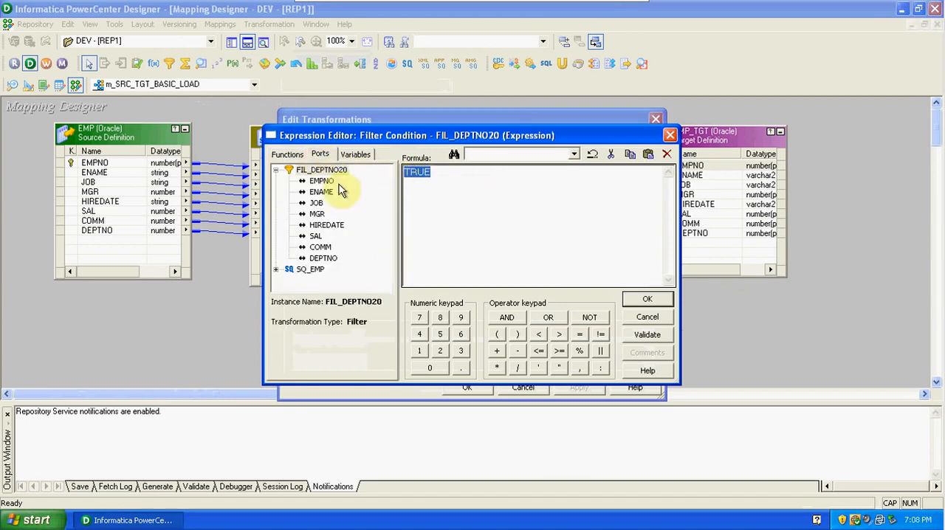
{"action": "double_click", "coordinate": [322, 258]}
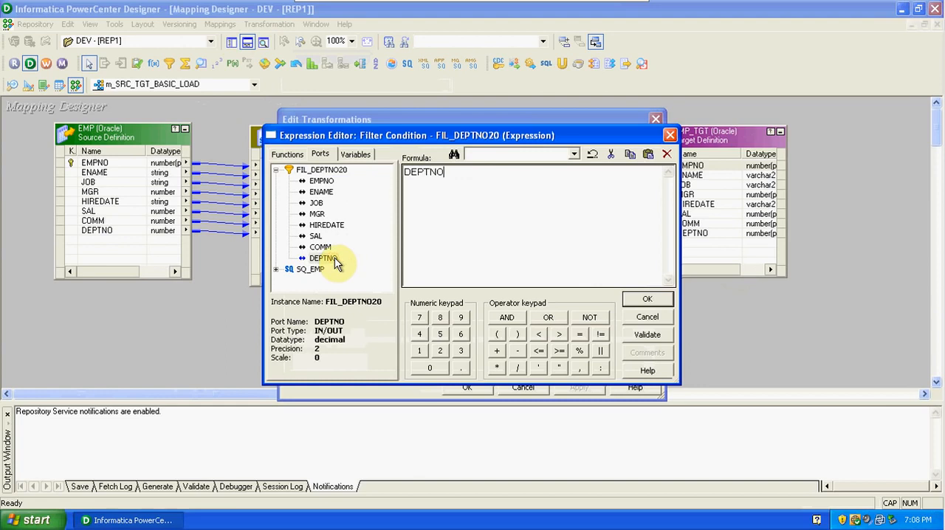
{"action": "type", "text": "=20"}
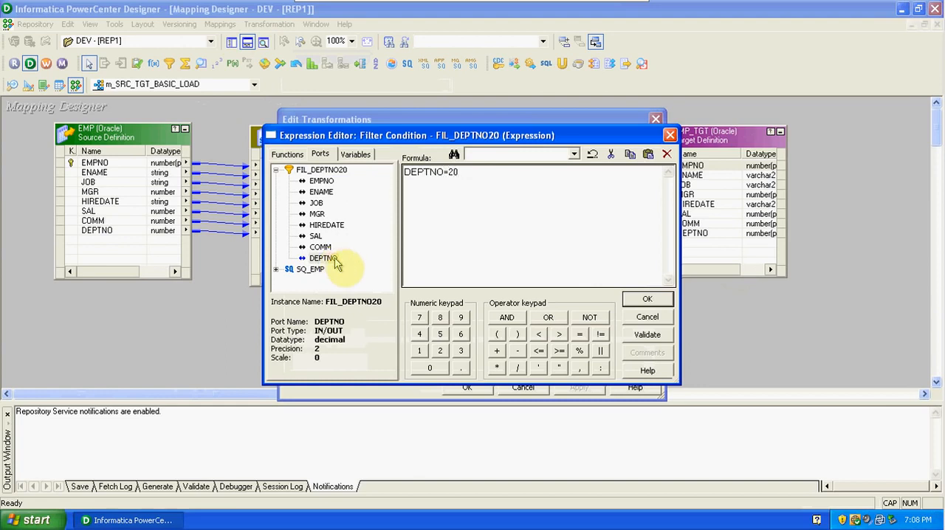
{"action": "left_click", "coordinate": [639, 337]}
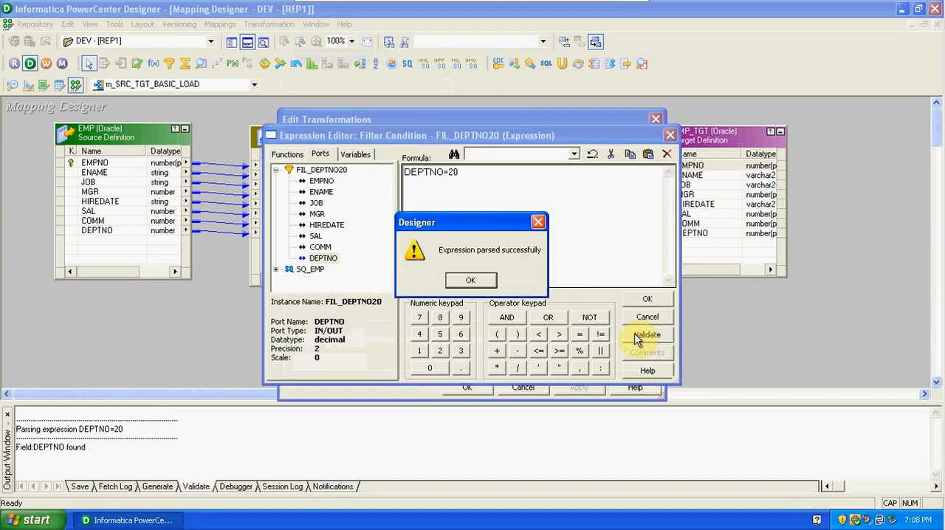
{"action": "left_click", "coordinate": [486, 285]}
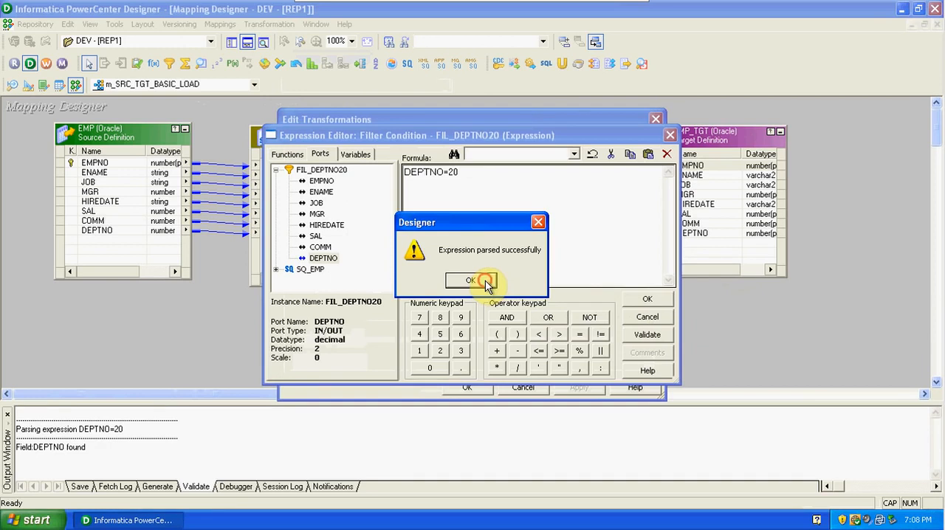
{"action": "left_click", "coordinate": [650, 300]}
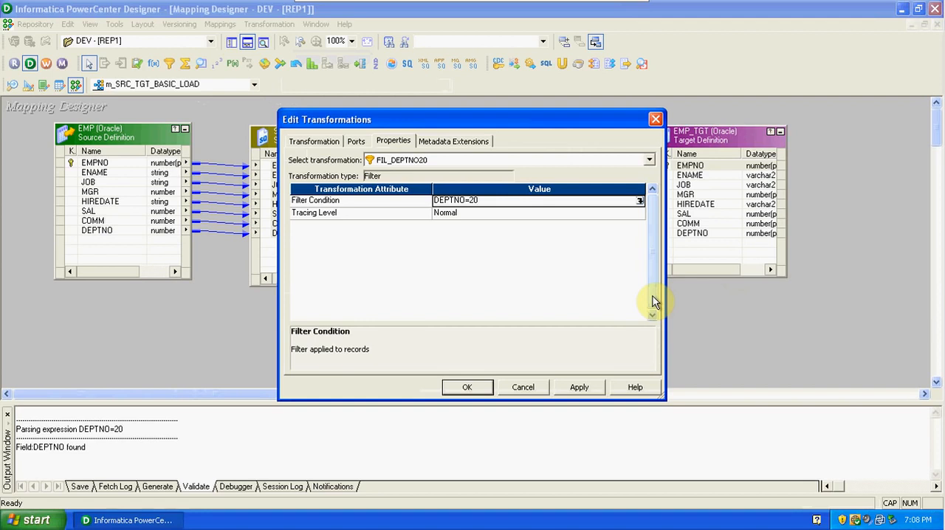
Recheck the FIL_DEPTNO20 filter condition, set the tracing level to Normal, and apply the transformation's properties.
{"action": "left_click", "coordinate": [639, 202]}
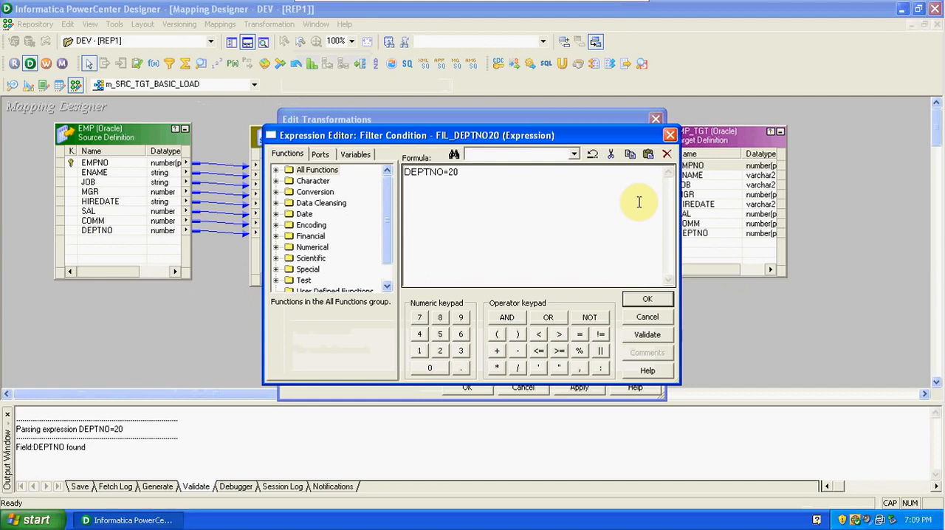
{"action": "left_click", "coordinate": [657, 301]}
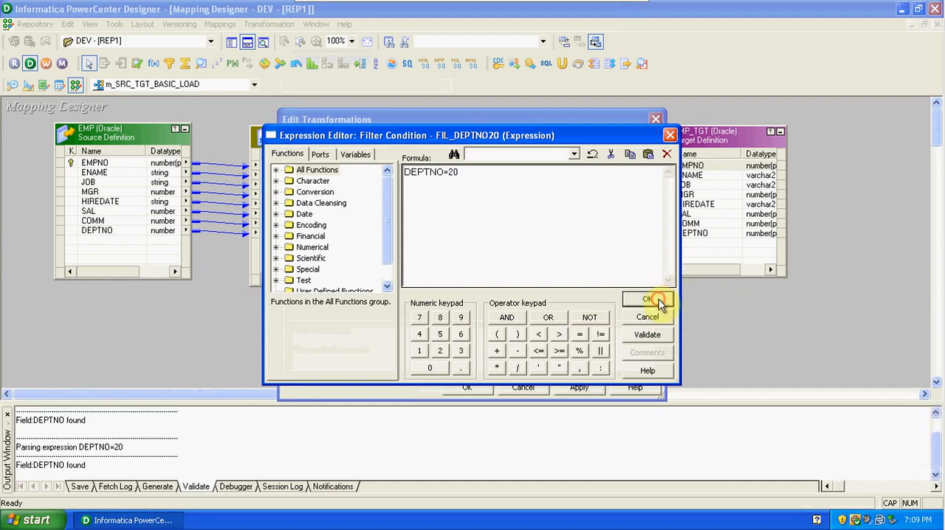
{"action": "left_click", "coordinate": [485, 281]}
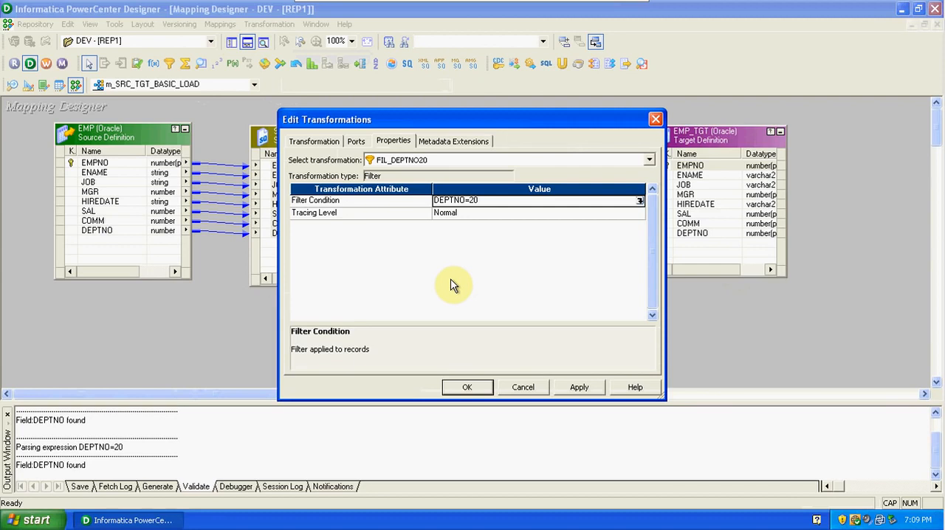
{"action": "left_click", "coordinate": [478, 215]}
{"action": "left_click", "coordinate": [479, 215]}
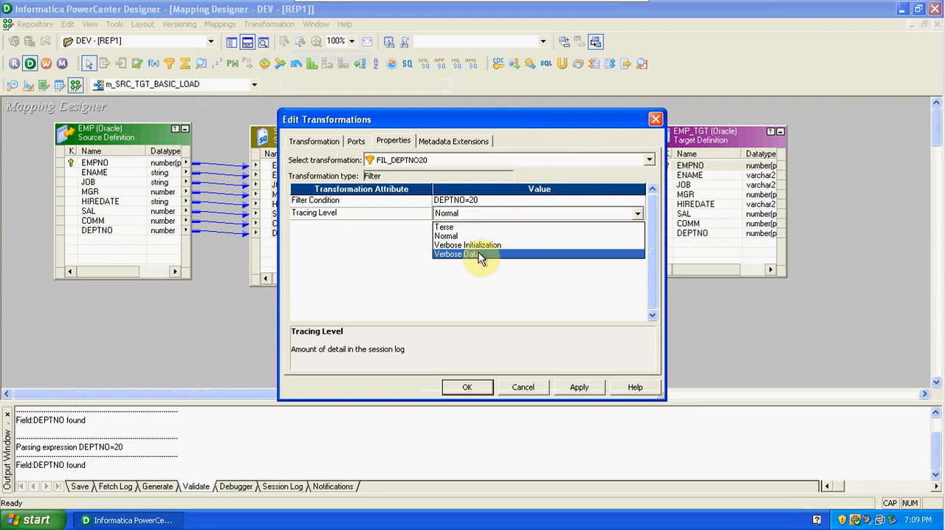
{"action": "left_click", "coordinate": [465, 237]}
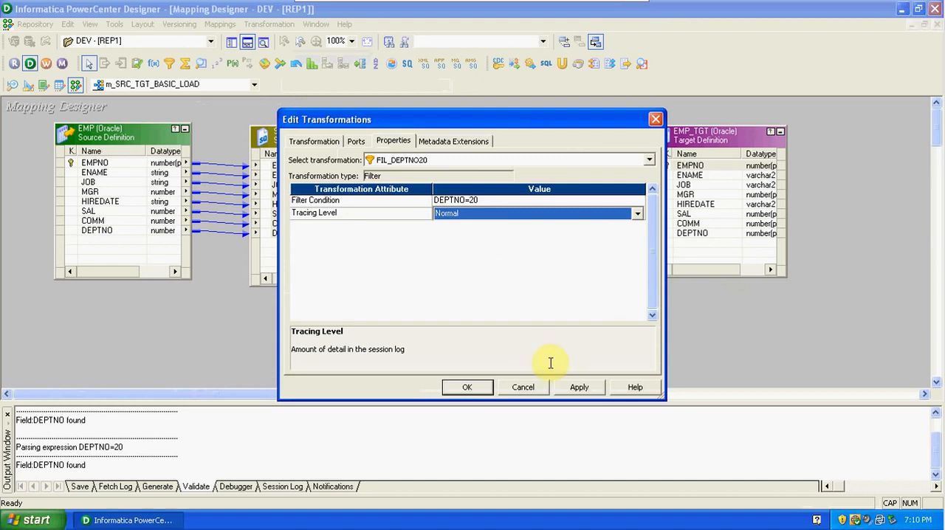
{"action": "left_click", "coordinate": [573, 389]}
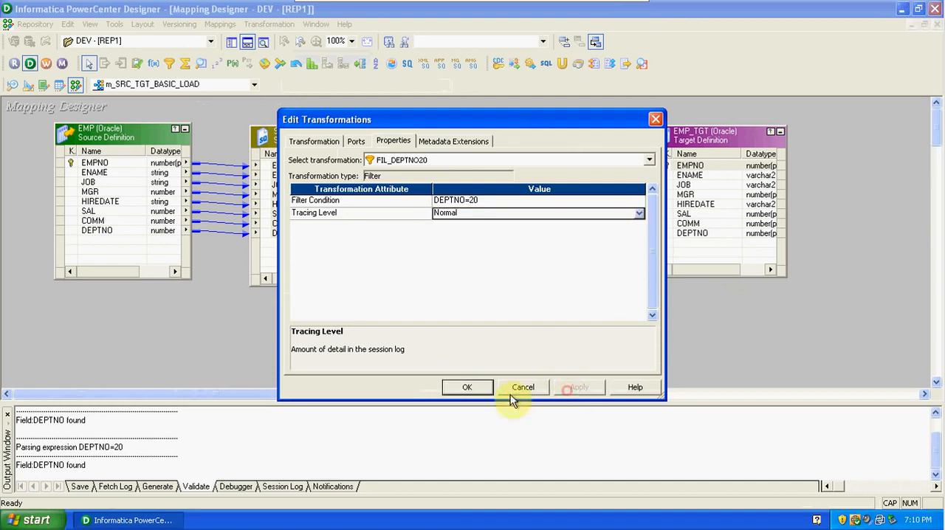
{"action": "left_click", "coordinate": [464, 387]}
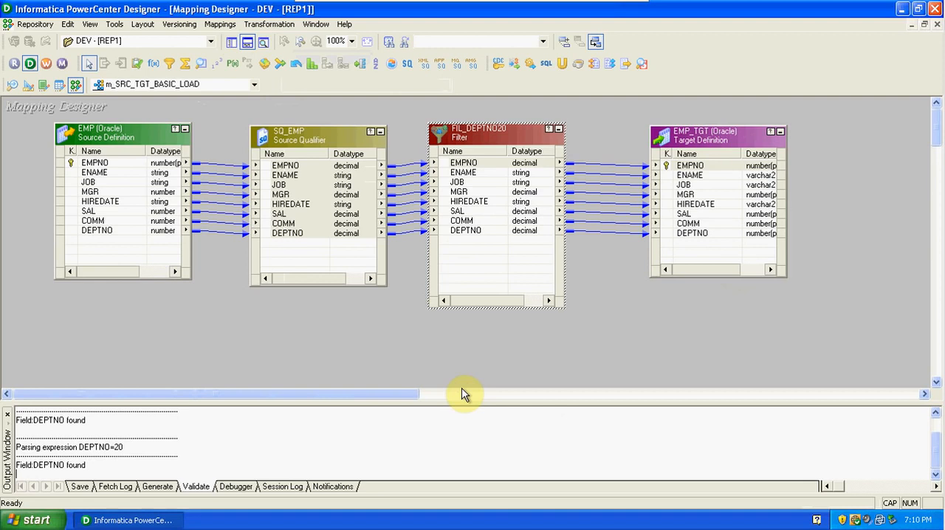
Validate the m_SRC_TGT_BASIC_LOAD mapping and save it to the repository.
{"action": "left_click", "coordinate": [225, 25]}
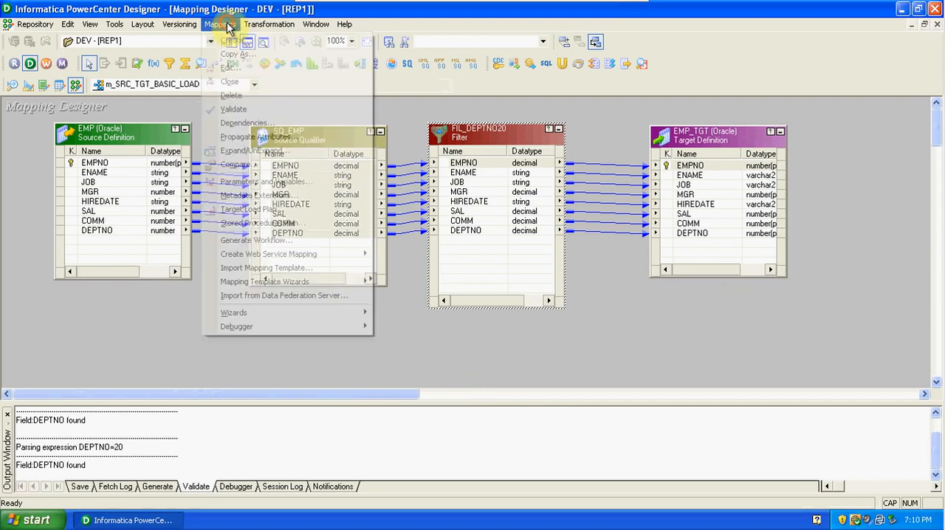
{"action": "left_click", "coordinate": [237, 109]}
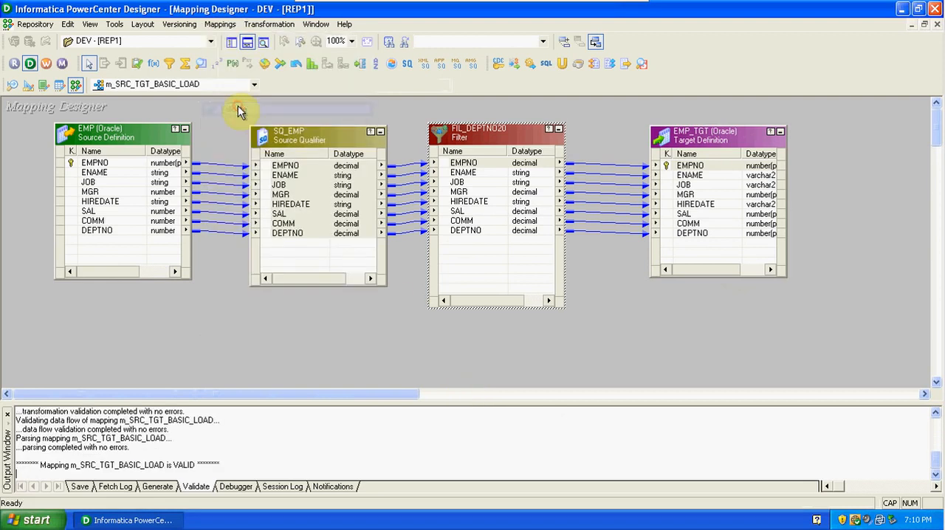
{"action": "left_click", "coordinate": [37, 28]}
{"action": "left_click", "coordinate": [76, 196]}
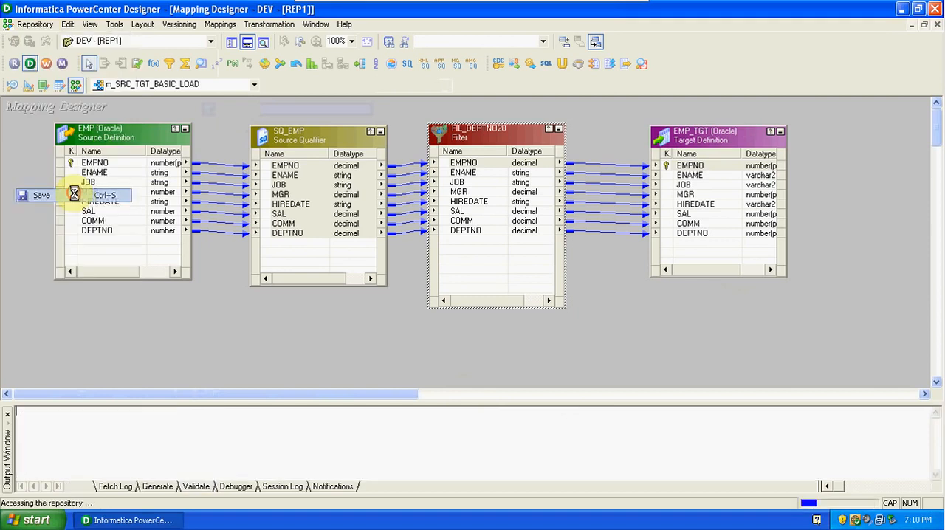
Read through the validation and save messages for the m_SRC_TGT_BASIC_LOAD mapping.
{"action": "left_click", "coordinate": [242, 467]}
{"action": "key", "text": "Up"}
{"action": "key", "text": "Up"}
{"action": "key", "text": "Up"}
{"action": "key", "text": "Up"}
{"action": "key", "text": "Up"}
{"action": "key", "text": "Up"}
{"action": "key", "text": "Up"}
{"action": "key", "text": "Up"}
{"action": "key", "text": "Up"}
{"action": "key", "text": "Up"}
{"action": "key", "text": "Up"}
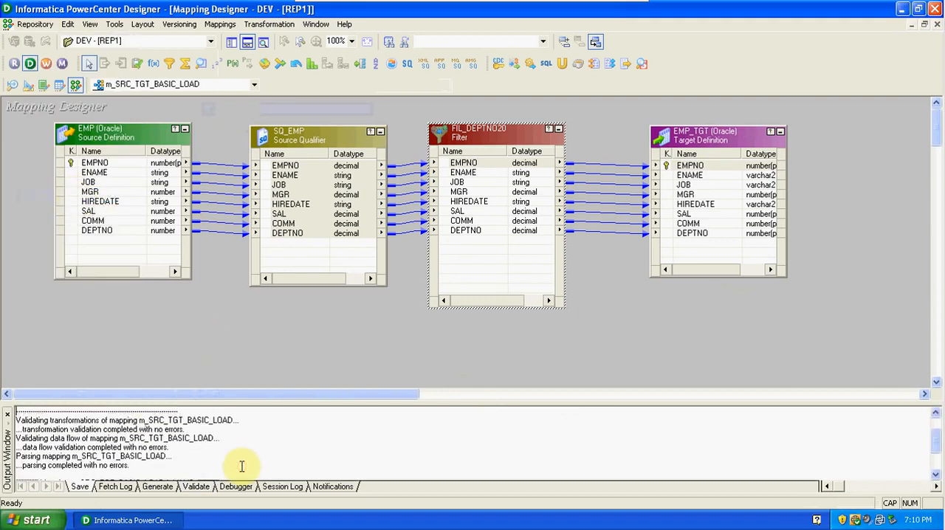
{"action": "key", "text": "Down"}
{"action": "key", "text": "Down"}
{"action": "key", "text": "Down"}
{"action": "key", "text": "Down"}
{"action": "key", "text": "Down"}
{"action": "key", "text": "Down"}
{"action": "key", "text": "Down"}
{"action": "key", "text": "Down"}
{"action": "key", "text": "Down"}
{"action": "key", "text": "Down"}
{"action": "key", "text": "Down"}
{"action": "key", "text": "Down"}
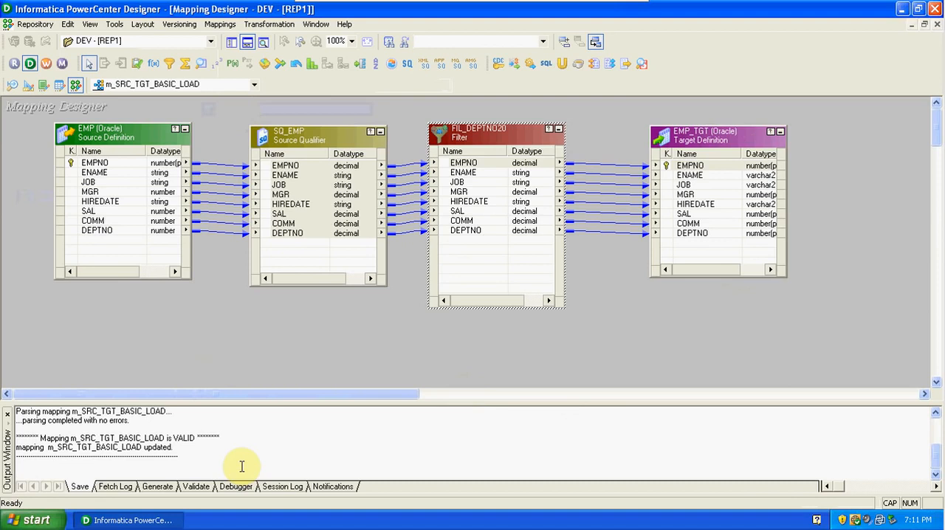
Review the ports and properties of FIL_DEPTNO20, dismiss the Norton alert, and save the DEV folder again.
{"action": "double_click", "coordinate": [484, 136]}
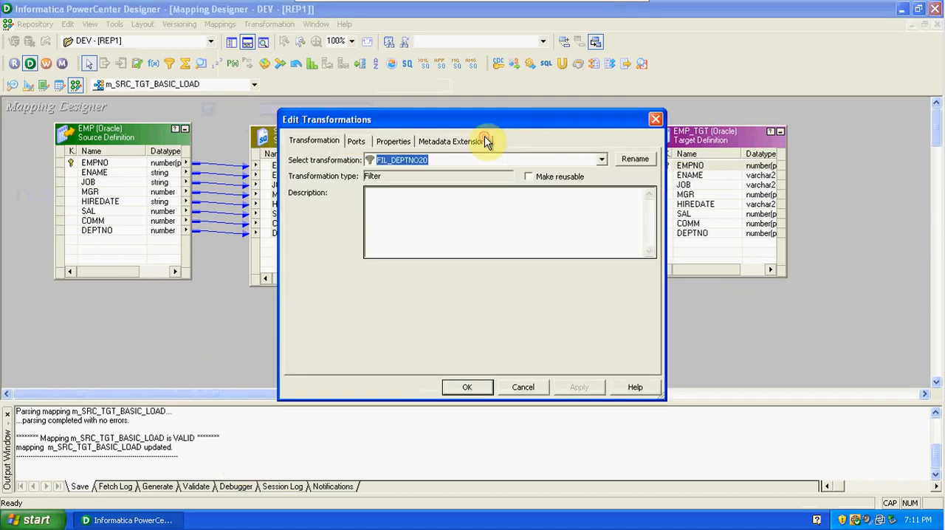
{"action": "left_click", "coordinate": [357, 143]}
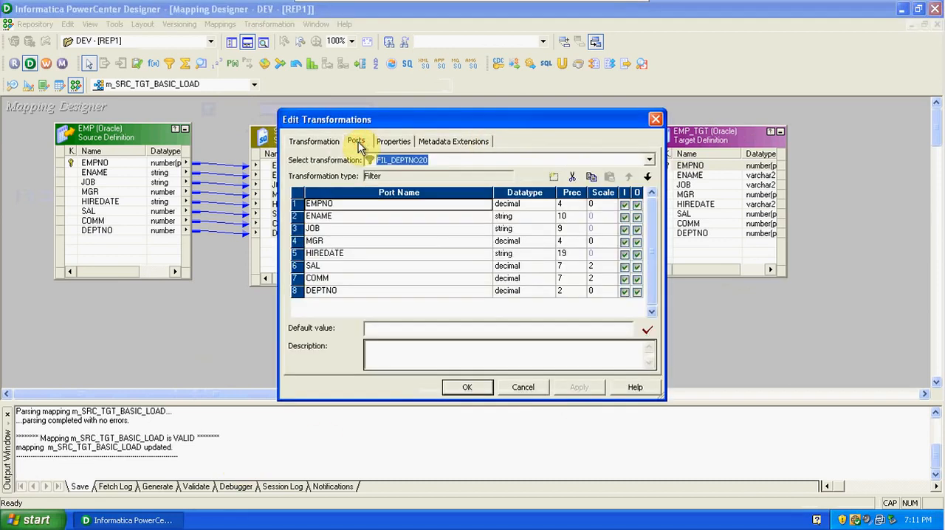
{"action": "left_click", "coordinate": [394, 141]}
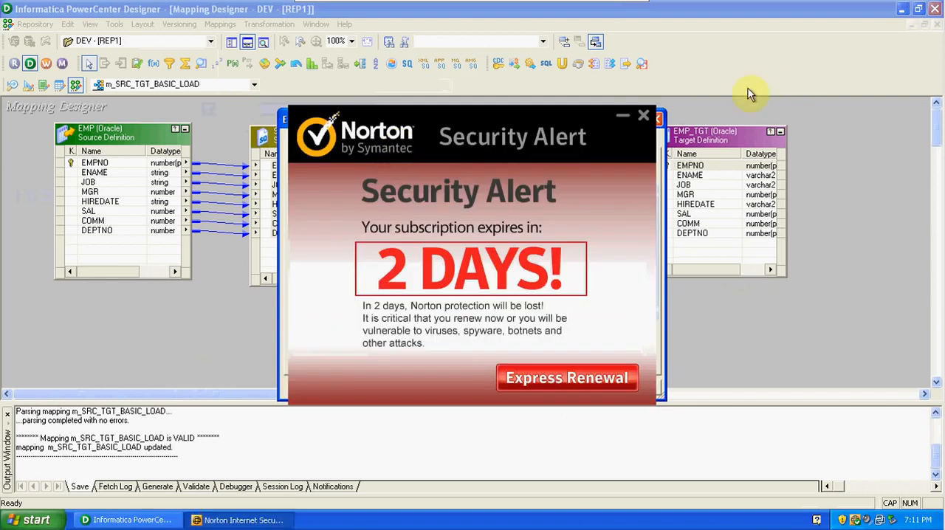
{"action": "left_click", "coordinate": [642, 117]}
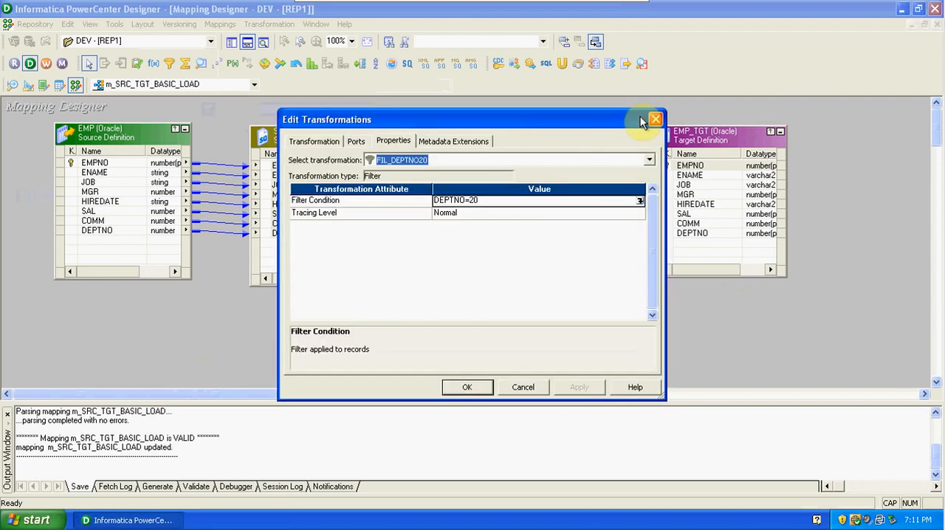
{"action": "left_click", "coordinate": [475, 390]}
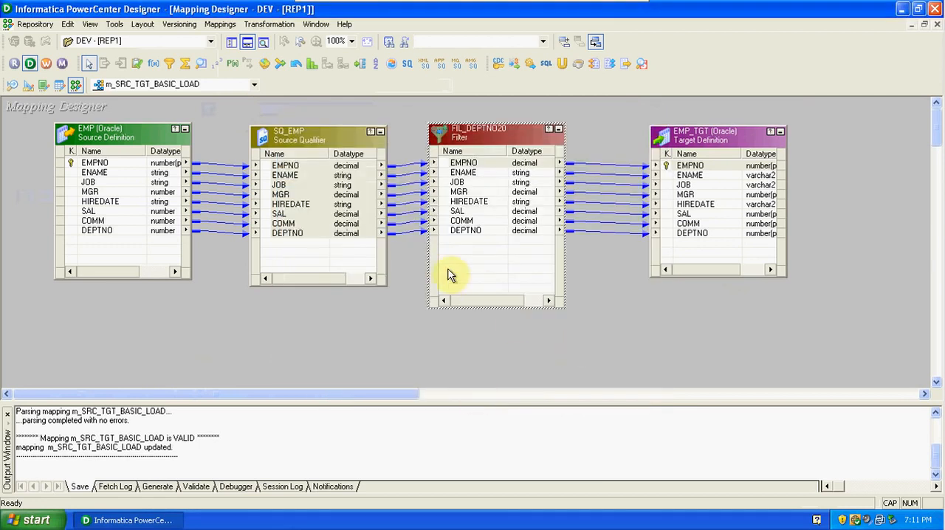
{"action": "key", "text": "ctrl+s"}
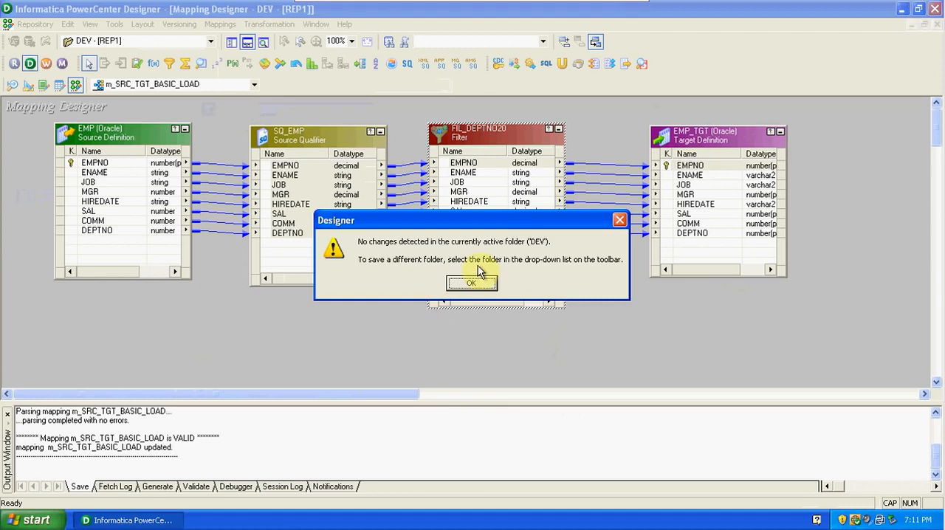
{"action": "left_click", "coordinate": [476, 282]}
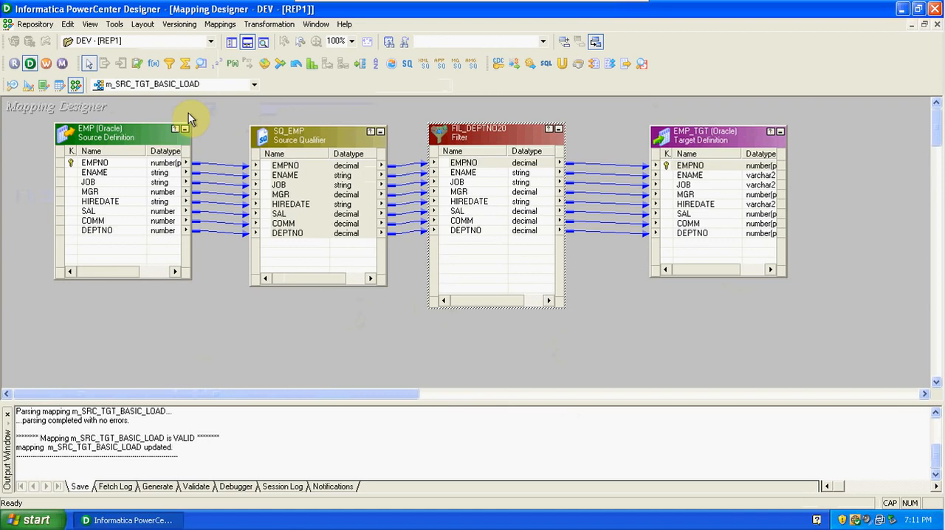
Switch to a maximized PowerCenter Workflow Manager and move the s_SRC_TGT_BASIC_LOAD session toward the middle of the Task Developer workspace.
{"action": "left_click", "coordinate": [46, 64]}
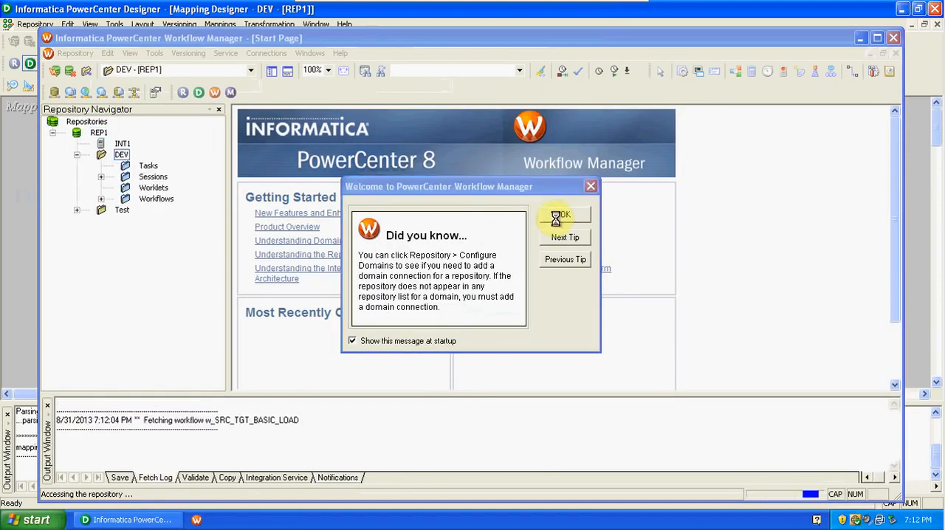
{"action": "left_click", "coordinate": [558, 220]}
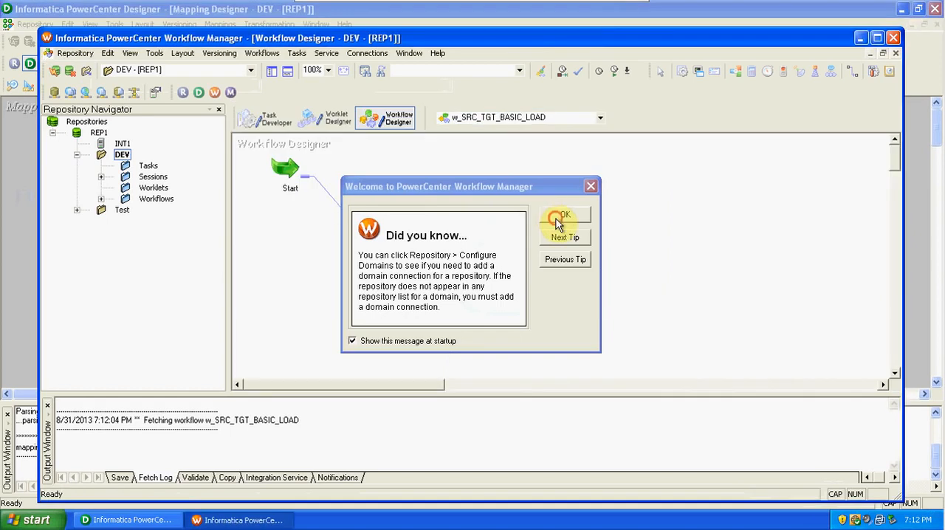
{"action": "left_click", "coordinate": [877, 37]}
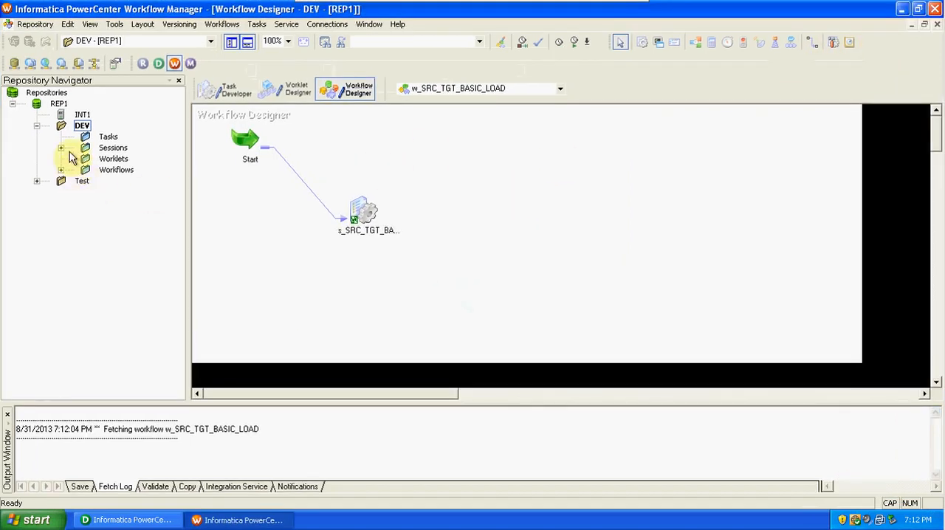
{"action": "left_click", "coordinate": [219, 94]}
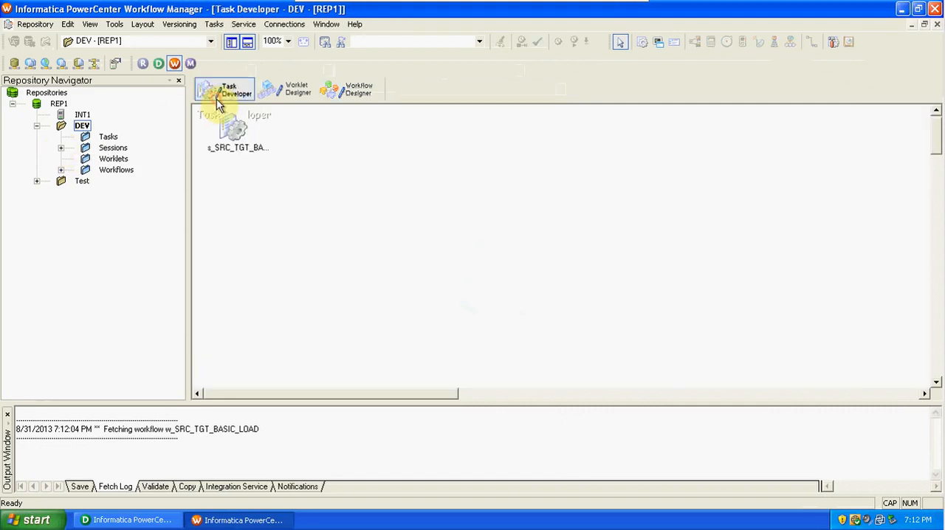
{"action": "left_click_drag", "start_coordinate": [232, 130], "coordinate": [401, 211]}
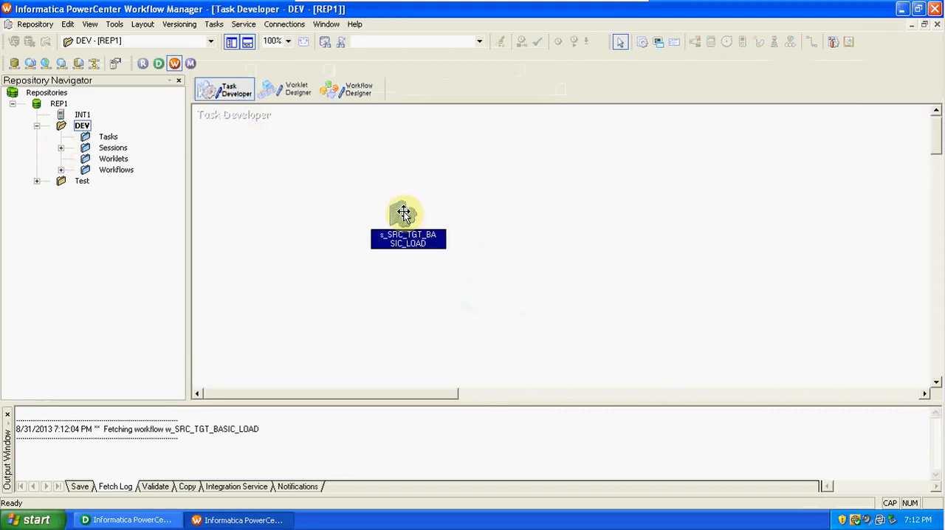
Try to refresh the mapping of the s_SRC_TGT_BASIC_LOAD session.
{"action": "right_click", "coordinate": [401, 211]}
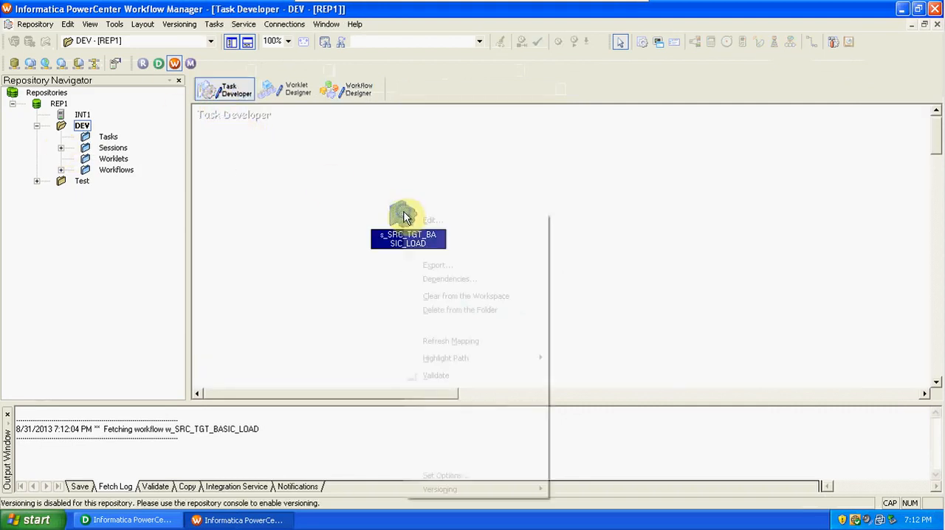
{"action": "left_click", "coordinate": [460, 340]}
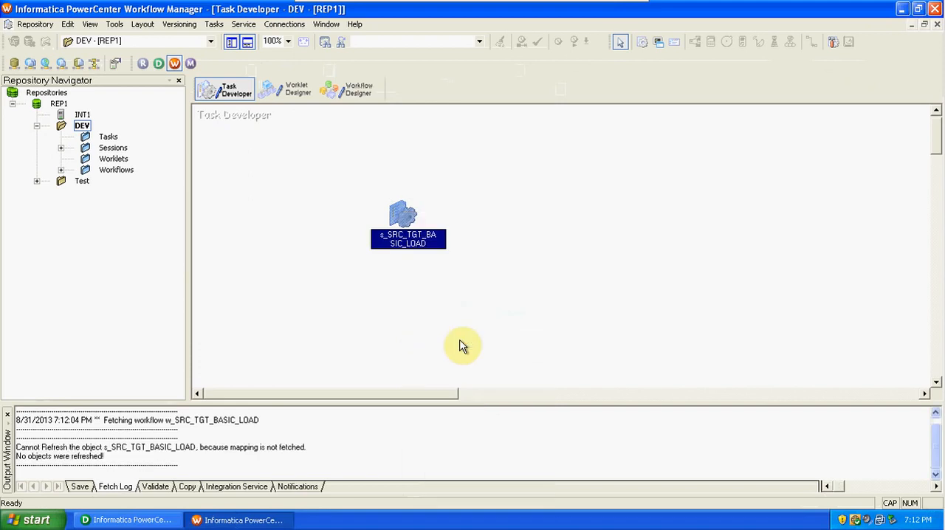
{"action": "right_click", "coordinate": [401, 215]}
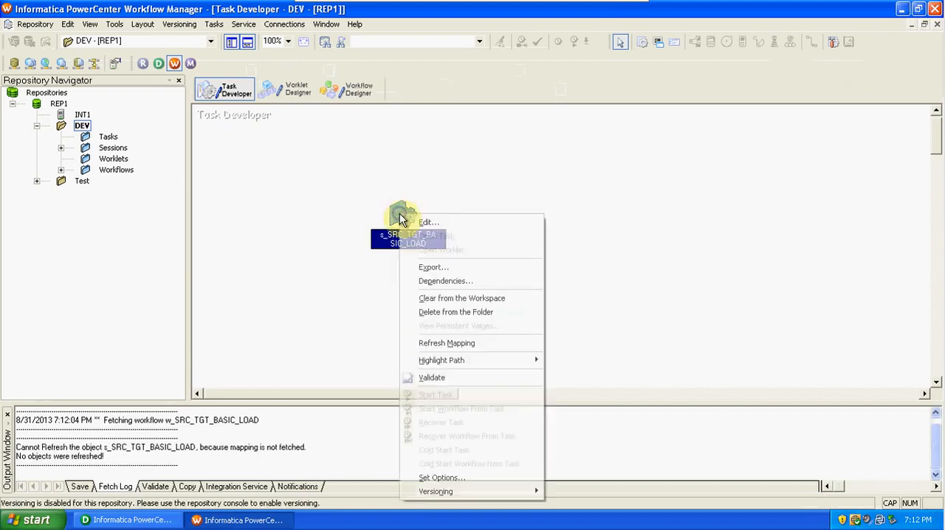
{"action": "left_click", "coordinate": [470, 344]}
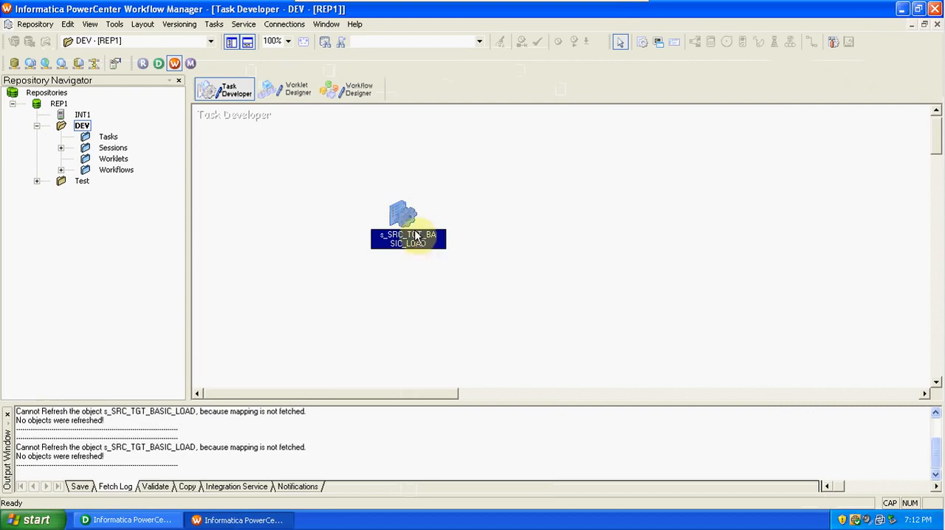
Open the s_SRC_TGT_BASIC_LOAD session for editing, check the mapping settings of SQ_EMP, EMP_TGT and FIL_DEPTNO20, and accept the session.
{"action": "double_click", "coordinate": [398, 209]}
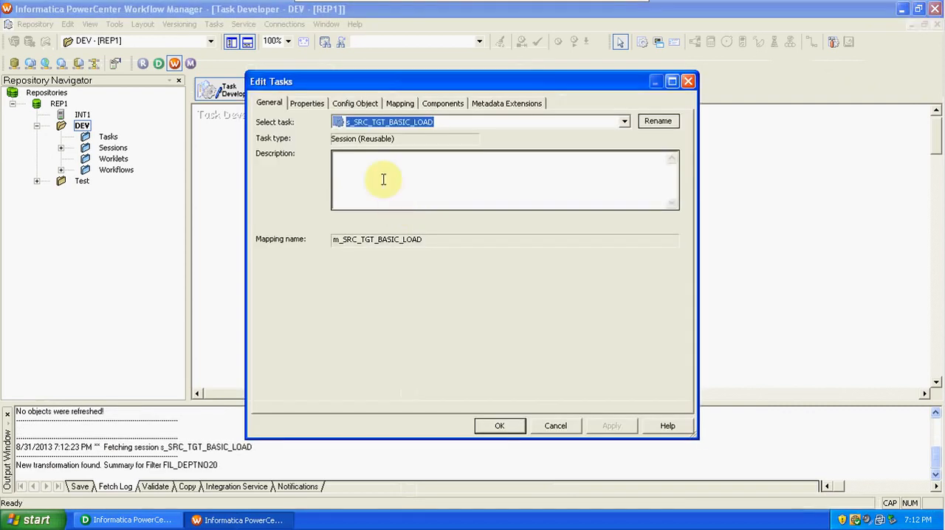
{"action": "left_click", "coordinate": [399, 104]}
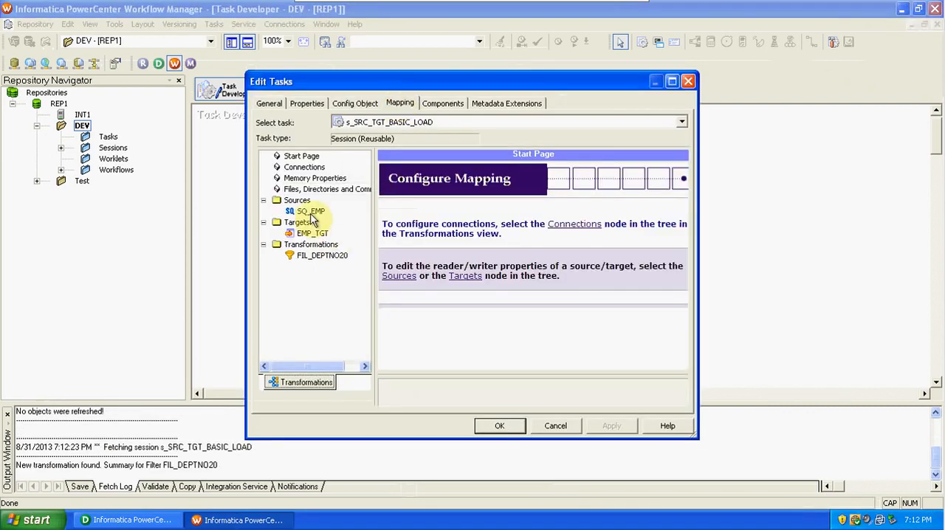
{"action": "left_click", "coordinate": [310, 212]}
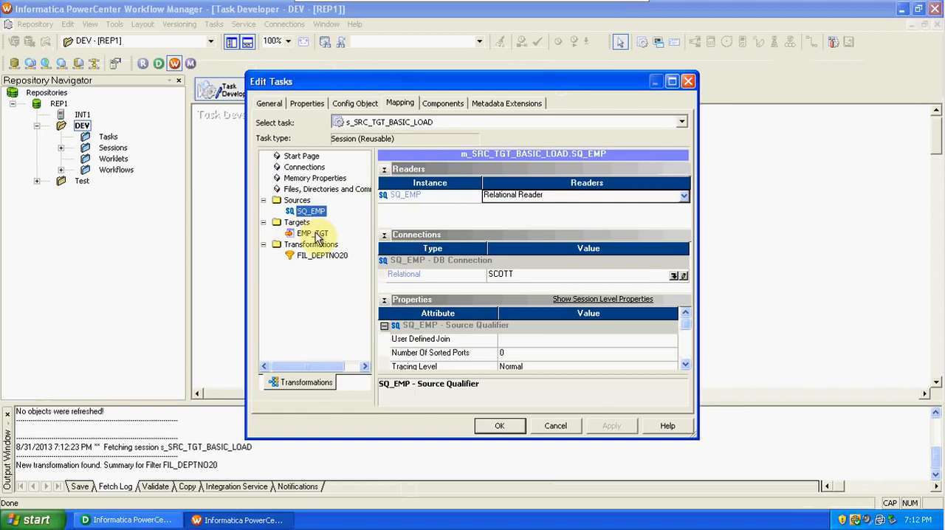
{"action": "left_click", "coordinate": [315, 234]}
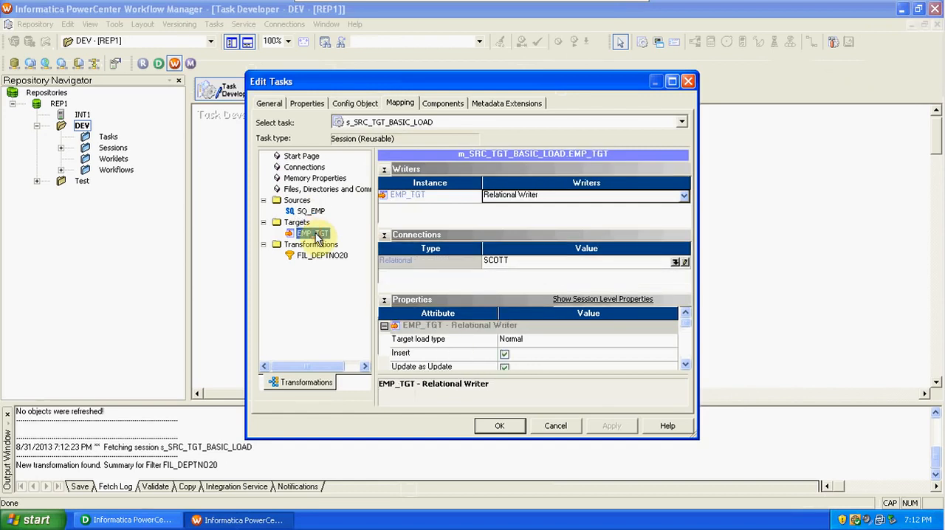
{"action": "left_click", "coordinate": [317, 256]}
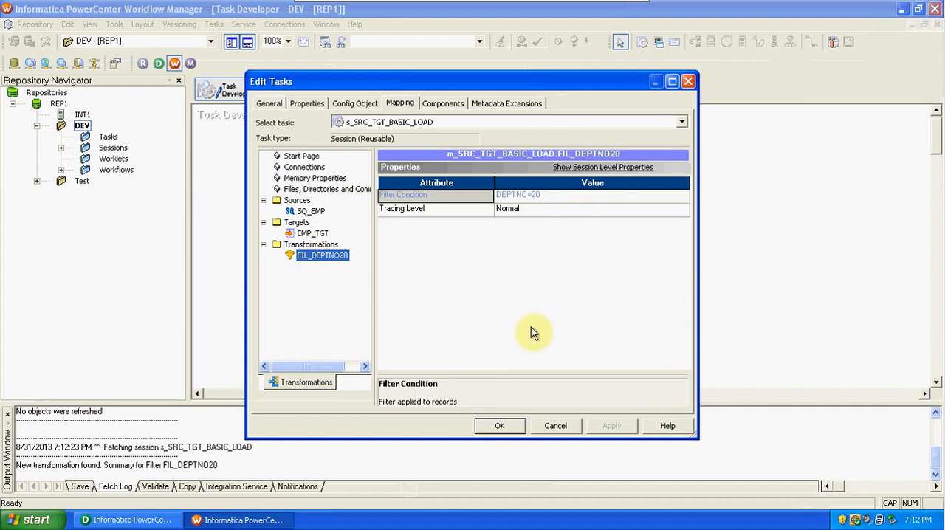
{"action": "left_click", "coordinate": [488, 429]}
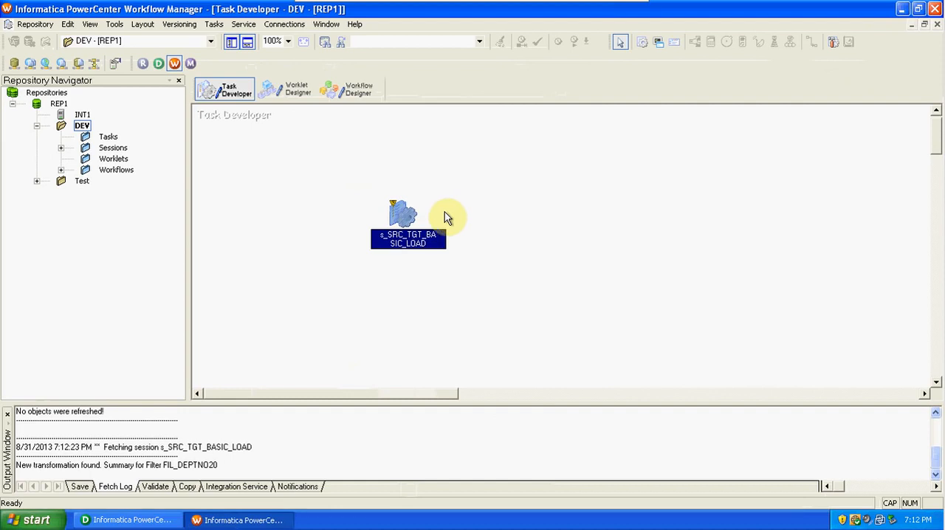
Validate the s_SRC_TGT_BASIC_LOAD session in the Task Developer and save the DEV folder.
{"action": "right_click", "coordinate": [401, 213]}
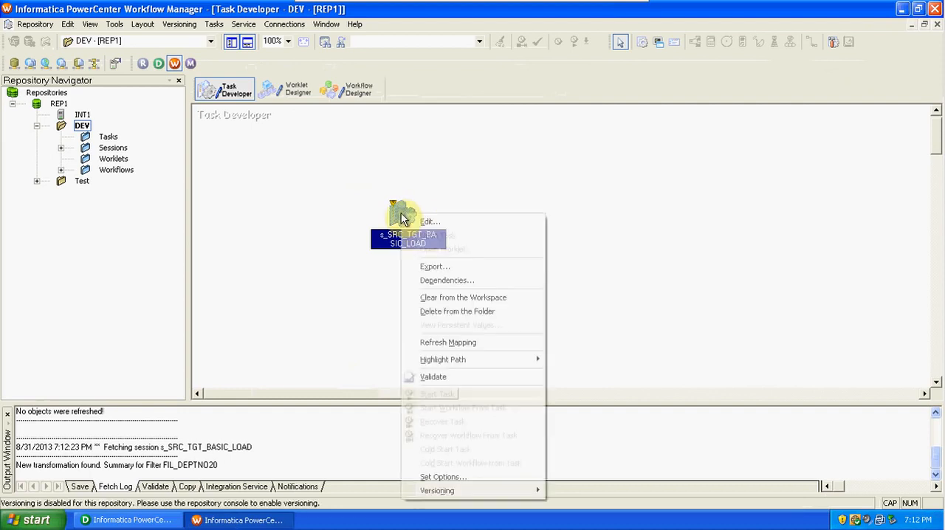
{"action": "left_click", "coordinate": [452, 378]}
{"action": "key", "text": "ctrl+s"}
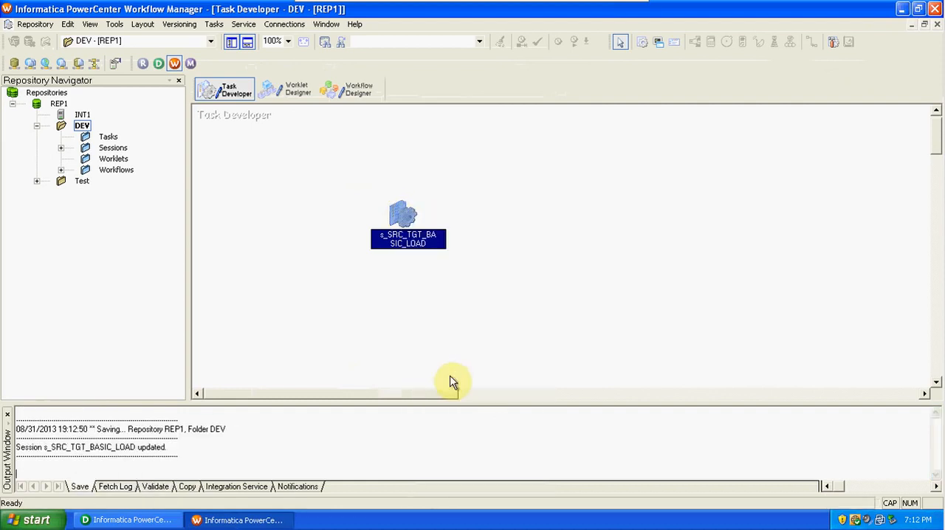
Switch to the w_SRC_TGT_BASIC_LOAD workflow in the Workflow Designer and try to save the folder.
{"action": "left_click", "coordinate": [347, 88]}
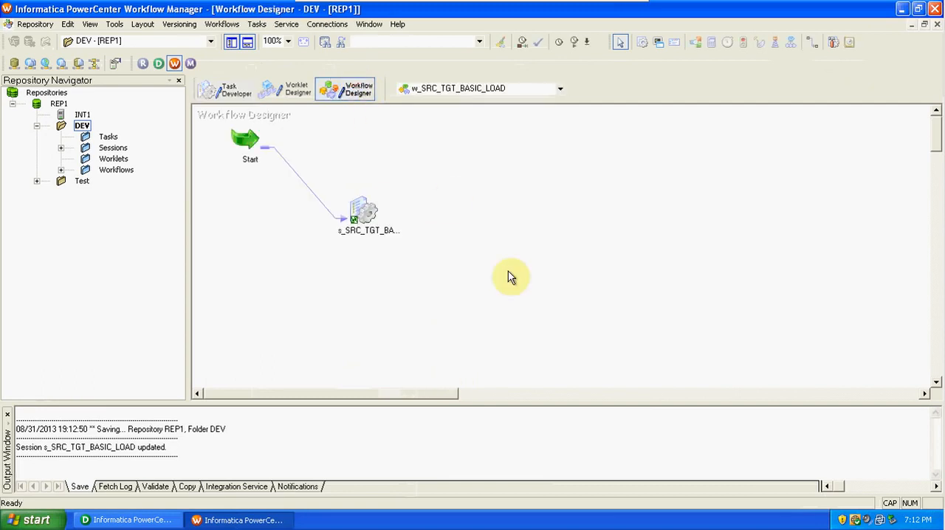
{"action": "key", "text": "ctrl+s"}
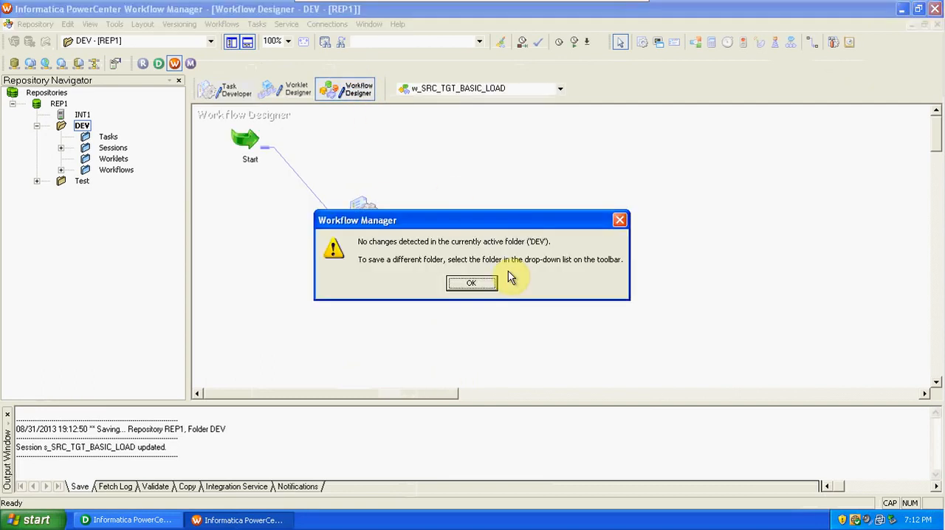
{"action": "left_click", "coordinate": [473, 285]}
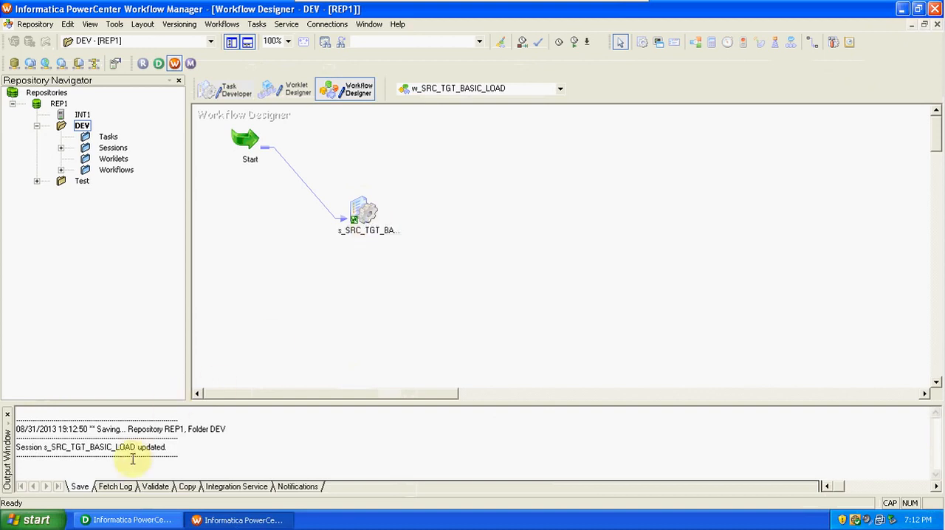
Enable the Truncate target table option for EMP_TGT in the workflow's s_SRC_TGT_BASIC_LOAD session, accept the change and save the workflow.
{"action": "double_click", "coordinate": [366, 214]}
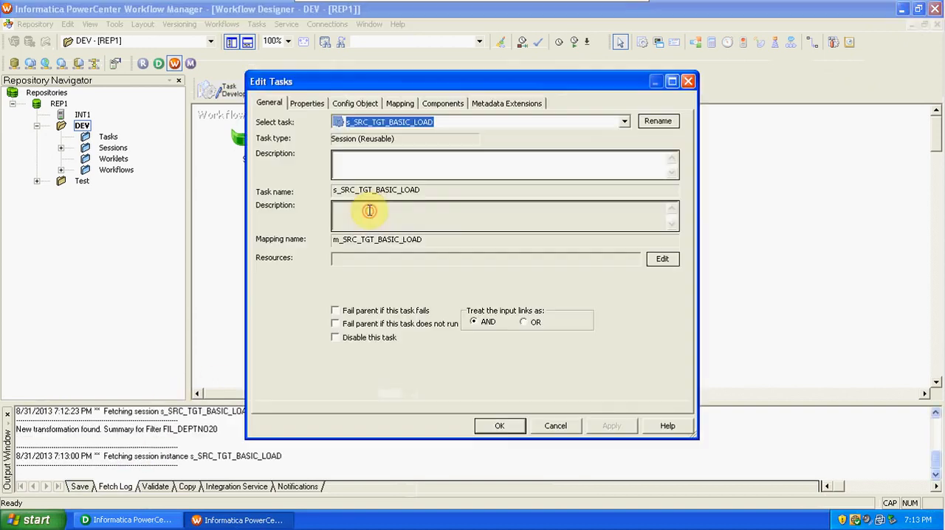
{"action": "left_click", "coordinate": [407, 104]}
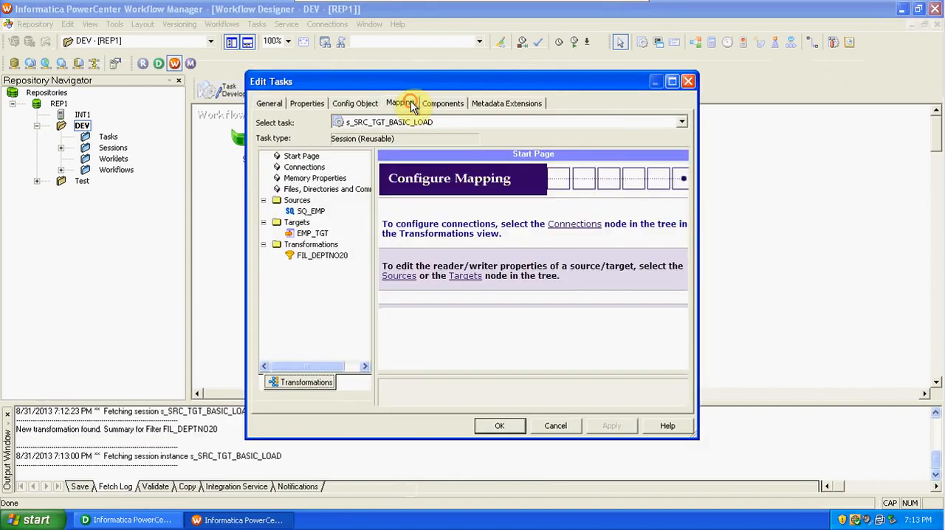
{"action": "left_click", "coordinate": [310, 233]}
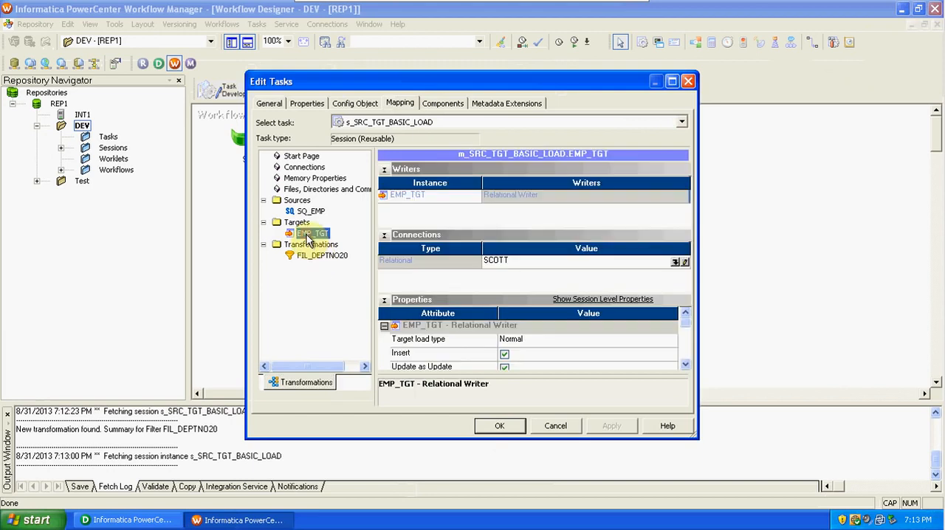
{"action": "left_click", "coordinate": [685, 365]}
{"action": "left_click", "coordinate": [685, 365]}
{"action": "left_click", "coordinate": [685, 364]}
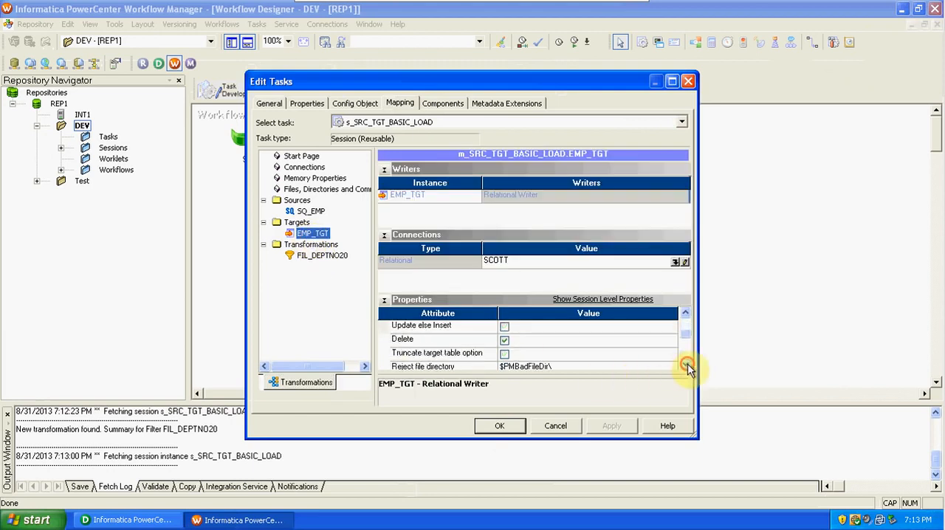
{"action": "left_click", "coordinate": [505, 355]}
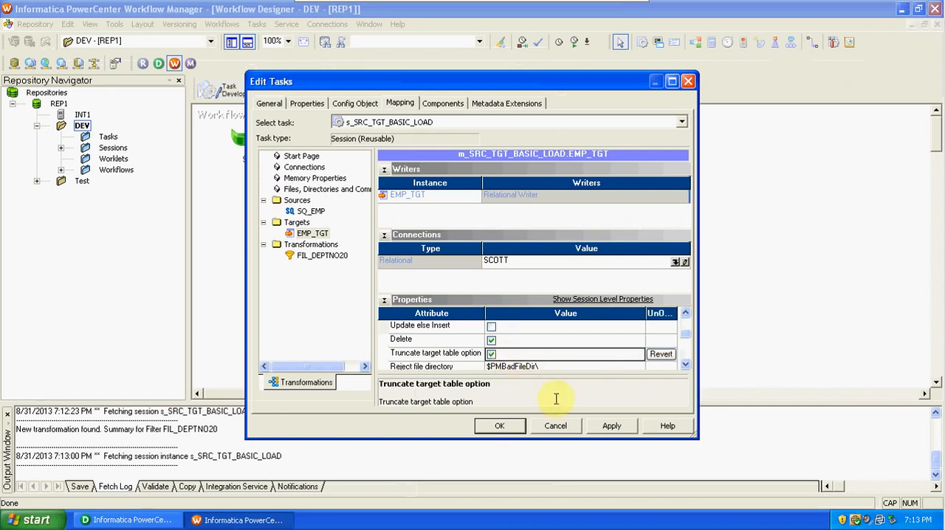
{"action": "left_click", "coordinate": [501, 427]}
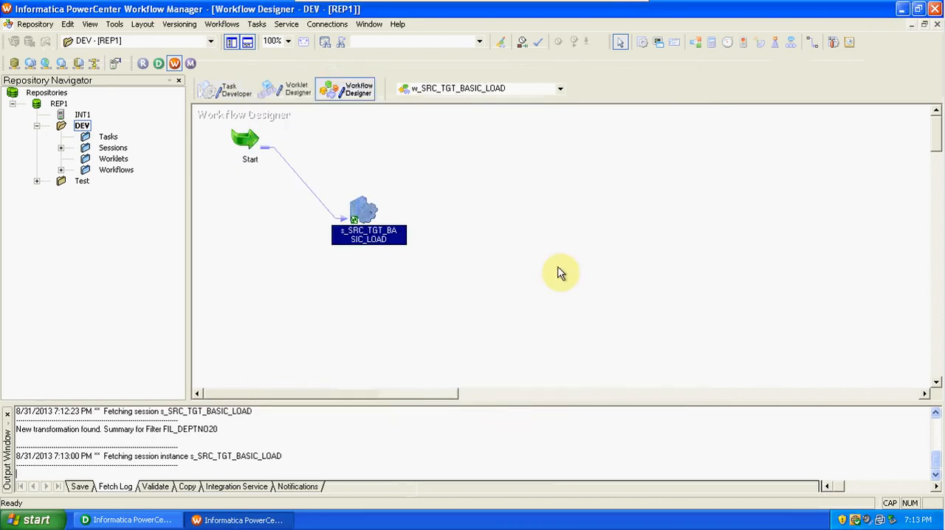
{"action": "key", "text": "ctrl+s"}
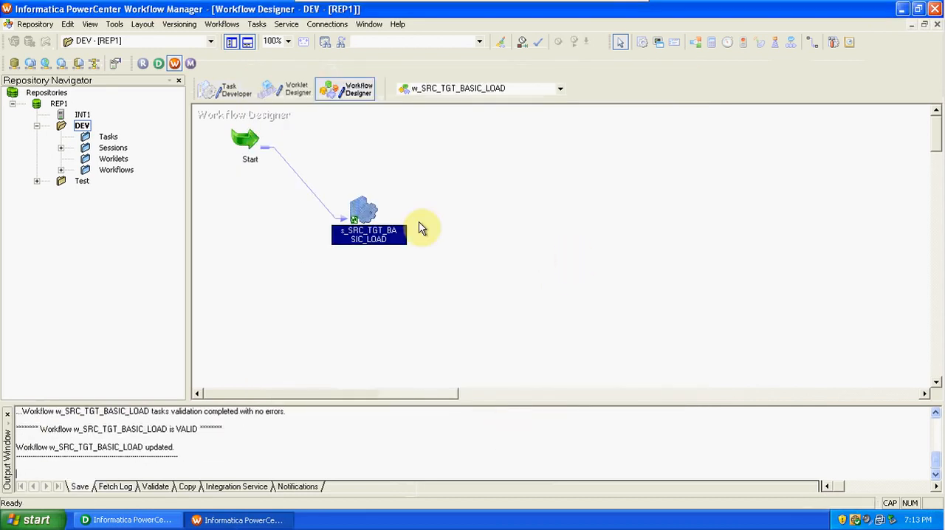
Start the w_SRC_TGT_BASIC_LOAD workflow.
{"action": "right_click", "coordinate": [363, 208]}
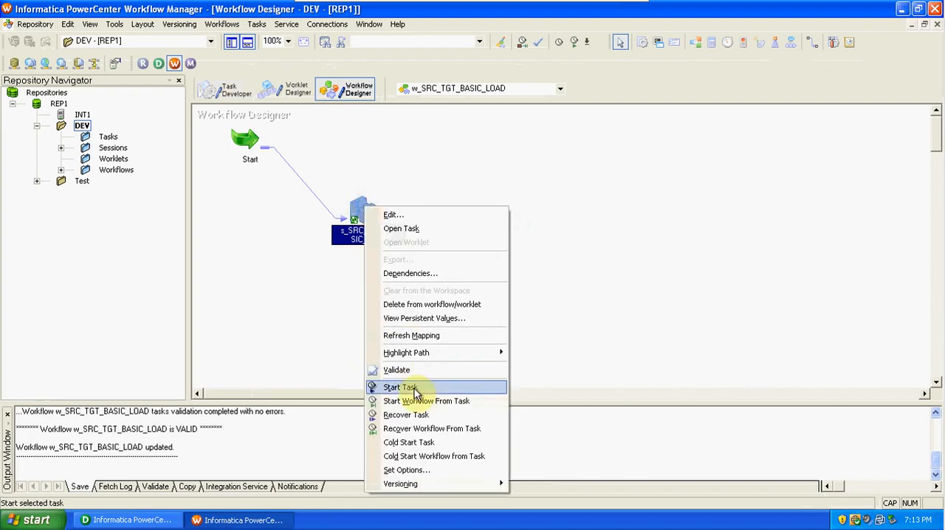
{"action": "left_click", "coordinate": [301, 281]}
{"action": "left_click", "coordinate": [228, 28]}
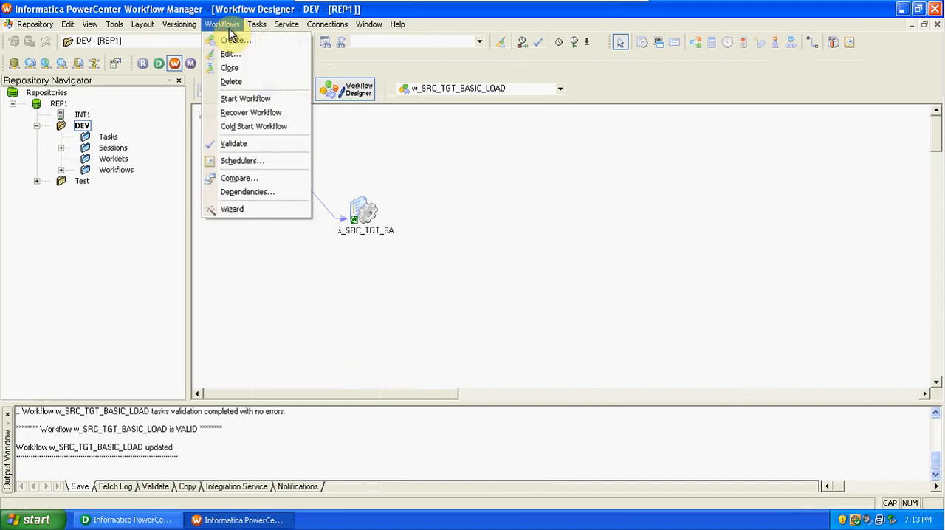
{"action": "left_click", "coordinate": [257, 104]}
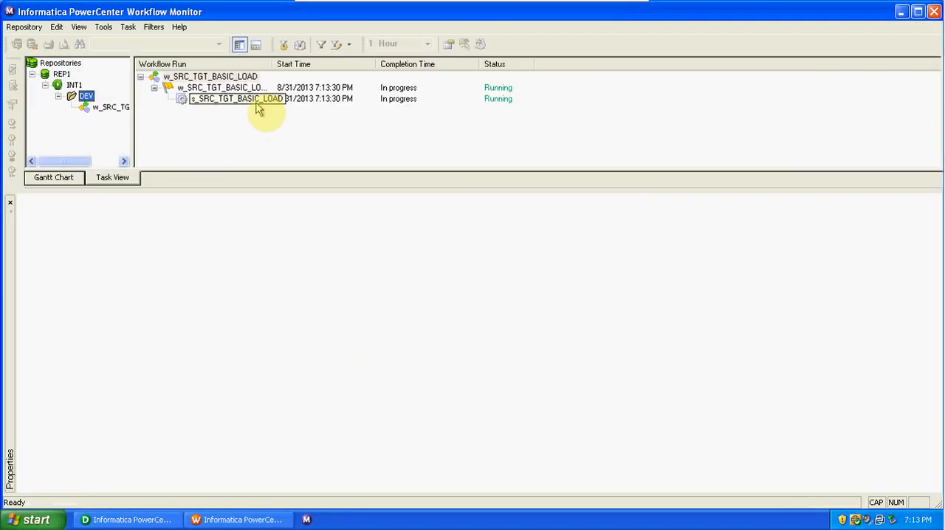
Examine the s_SRC_TGT_BASIC_LOAD run's source/target statistics for SQ_EMP and EMP_TGT in the Workflow Monitor.
{"action": "left_click", "coordinate": [257, 104]}
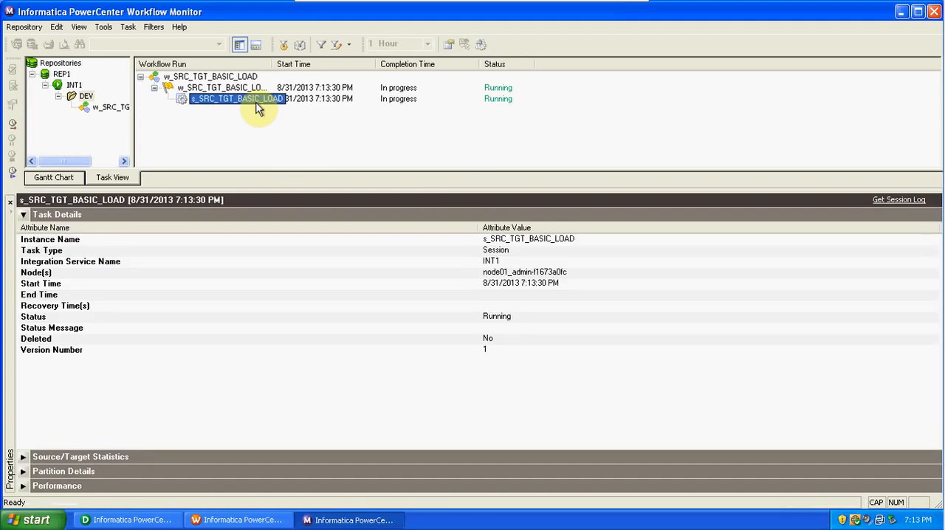
{"action": "left_click", "coordinate": [22, 457]}
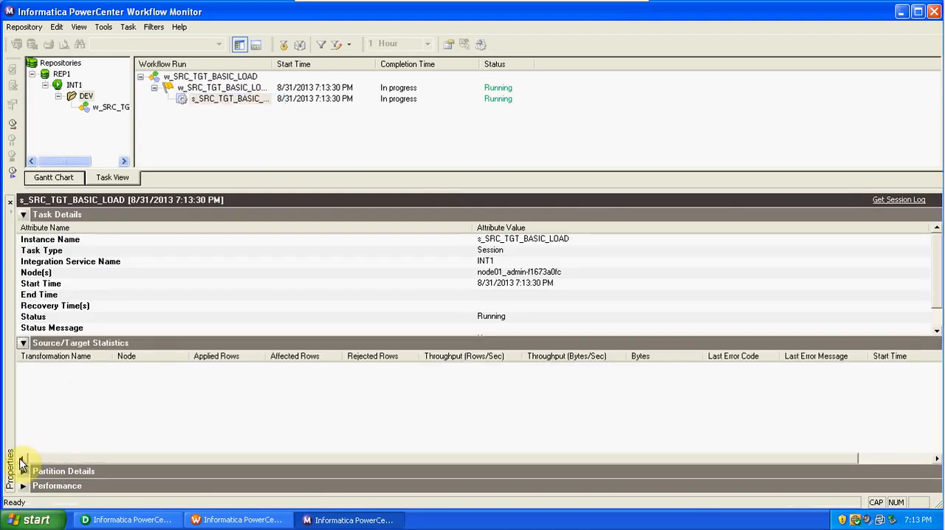
{"action": "left_click", "coordinate": [272, 305]}
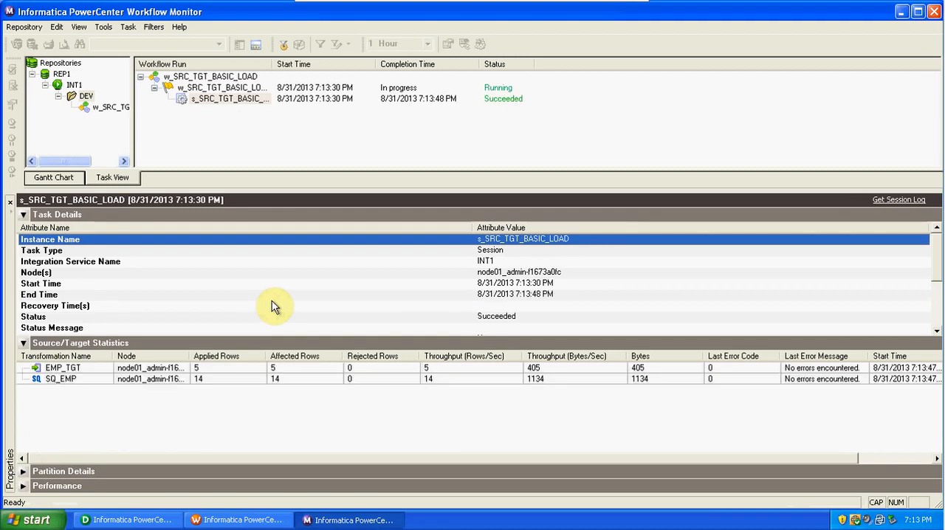
{"action": "left_click", "coordinate": [250, 380]}
{"action": "left_click", "coordinate": [247, 368]}
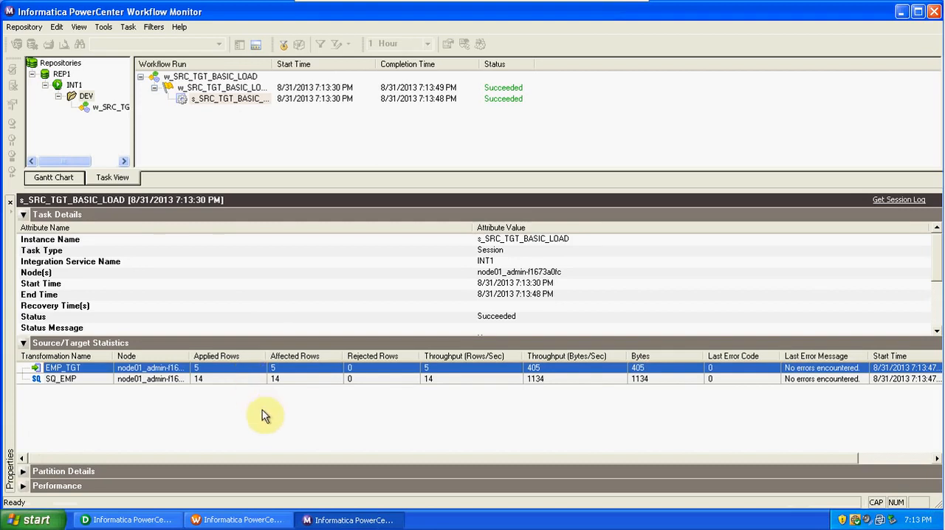
Switch to PowerCenter Designer, preview the EMP_TGT data with username SCOTT and the database password, check the DEPTNO column, and close the preview.
{"action": "left_click", "coordinate": [147, 520]}
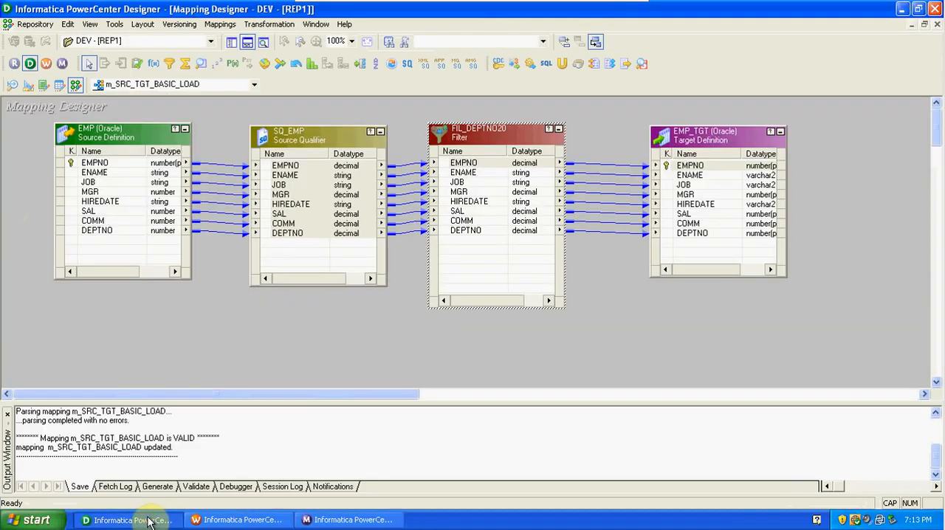
{"action": "right_click", "coordinate": [698, 147]}
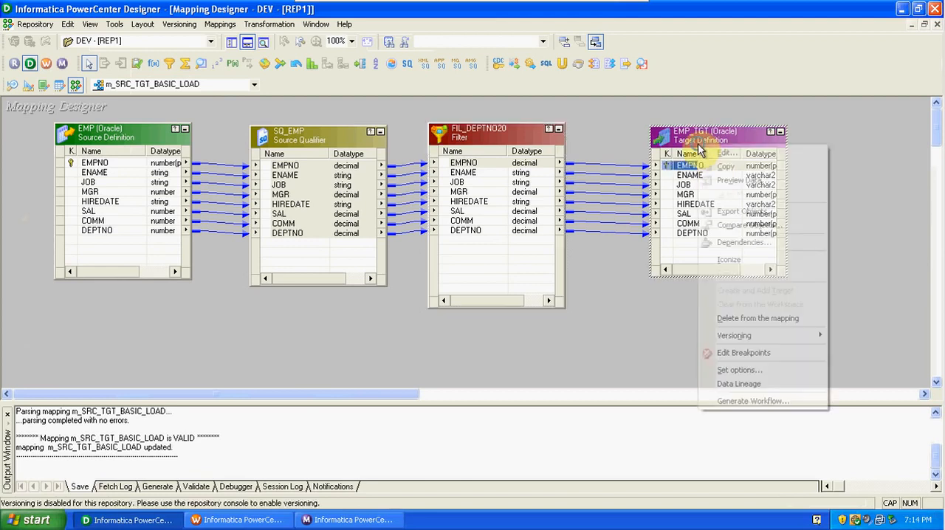
{"action": "left_click", "coordinate": [724, 181]}
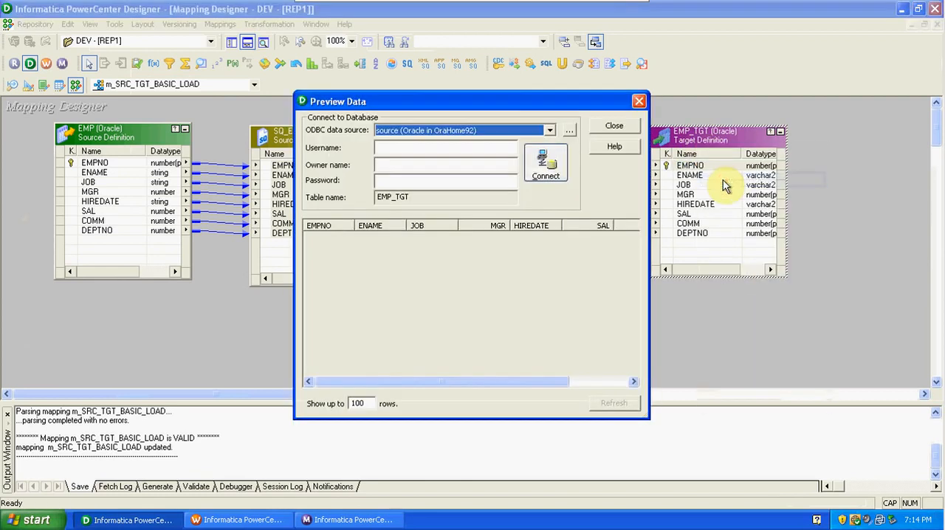
{"action": "left_click", "coordinate": [443, 149]}
{"action": "type", "text": "SCOTT"}
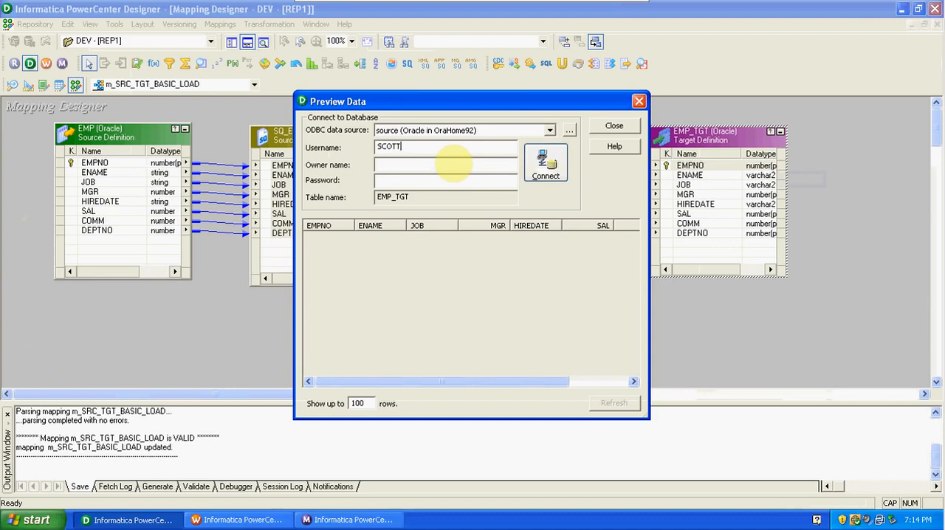
{"action": "key", "text": "Tab"}
{"action": "key", "text": "Tab"}
{"action": "type", "text": "tiger"}
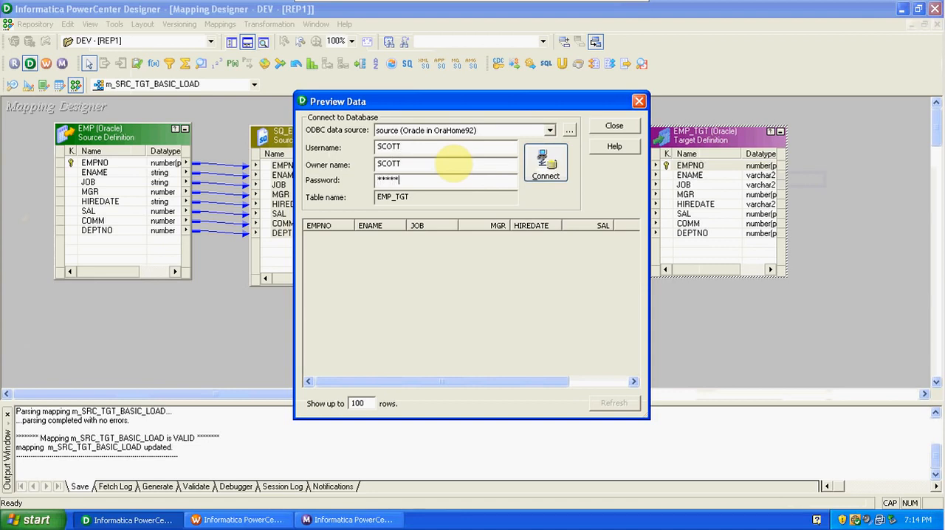
{"action": "key", "text": "Return"}
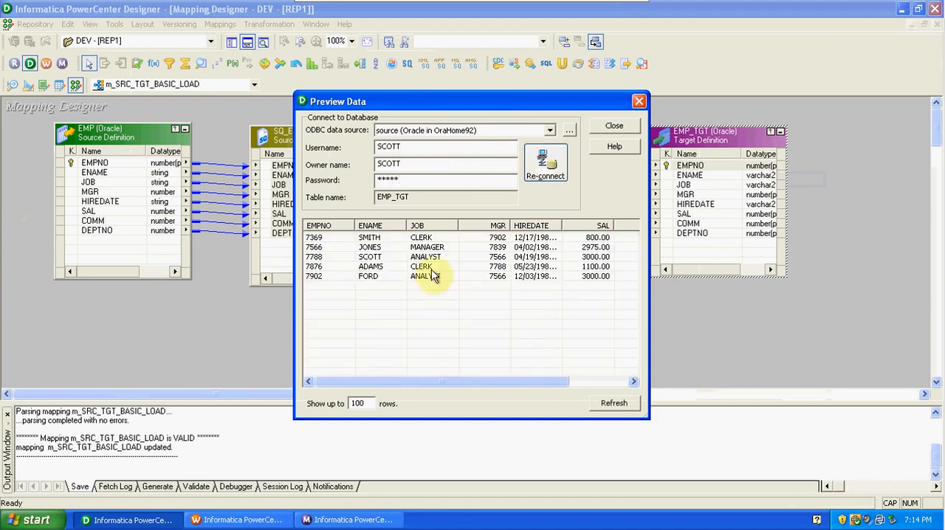
{"action": "left_click_drag", "start_coordinate": [466, 381], "coordinate": [578, 383]}
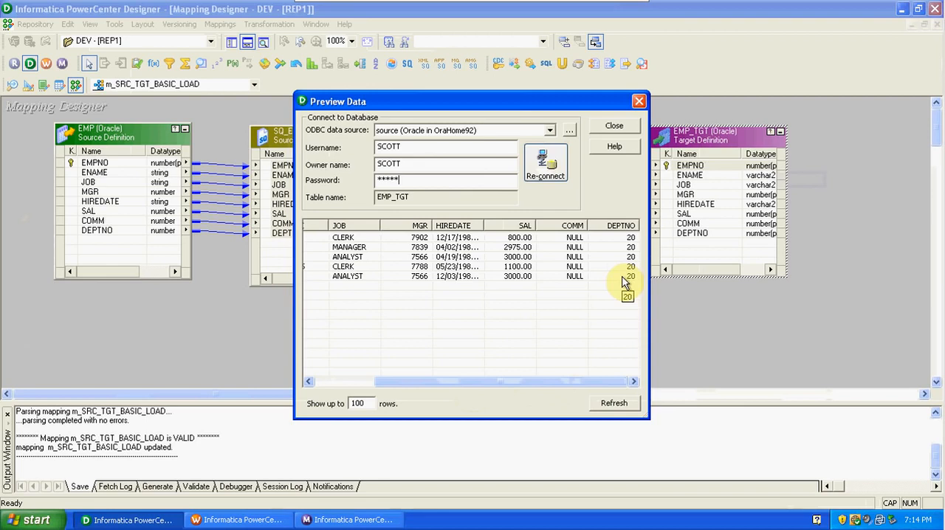
{"action": "left_click", "coordinate": [614, 129]}
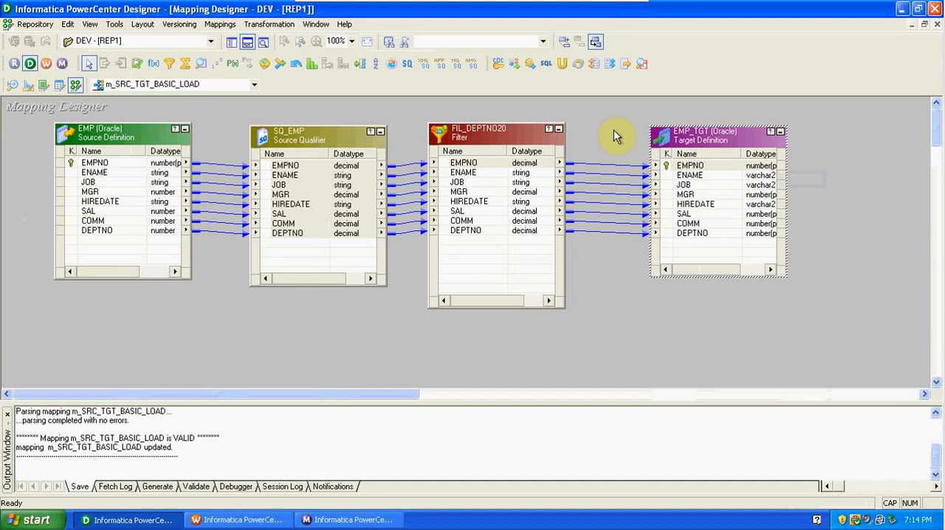
Move the SQ_EMP source qualifier slightly closer to the EMP source definition in the mapping.
{"action": "left_click", "coordinate": [360, 317]}
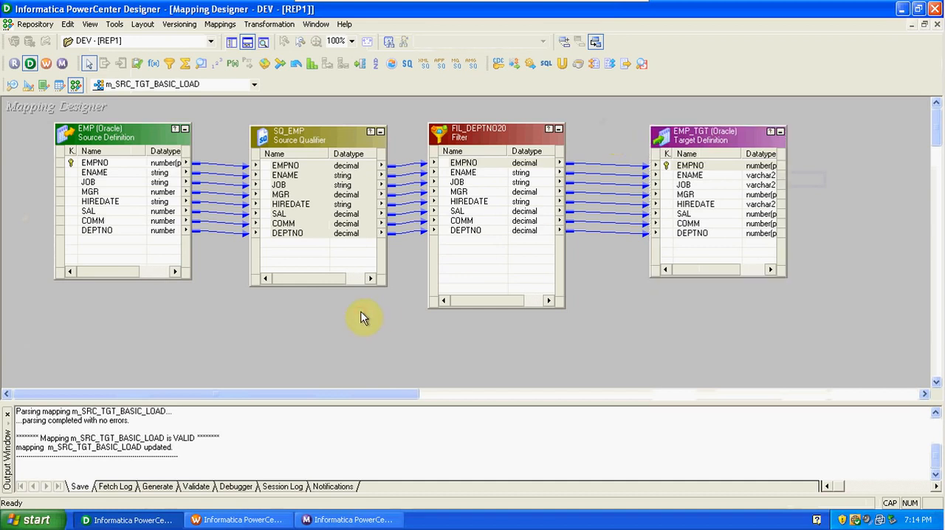
{"action": "left_click_drag", "start_coordinate": [343, 140], "coordinate": [318, 141]}
{"action": "left_click_drag", "start_coordinate": [395, 143], "coordinate": [397, 257]}
{"action": "left_click_drag", "start_coordinate": [609, 139], "coordinate": [619, 257]}
{"action": "left_click", "coordinate": [615, 311]}
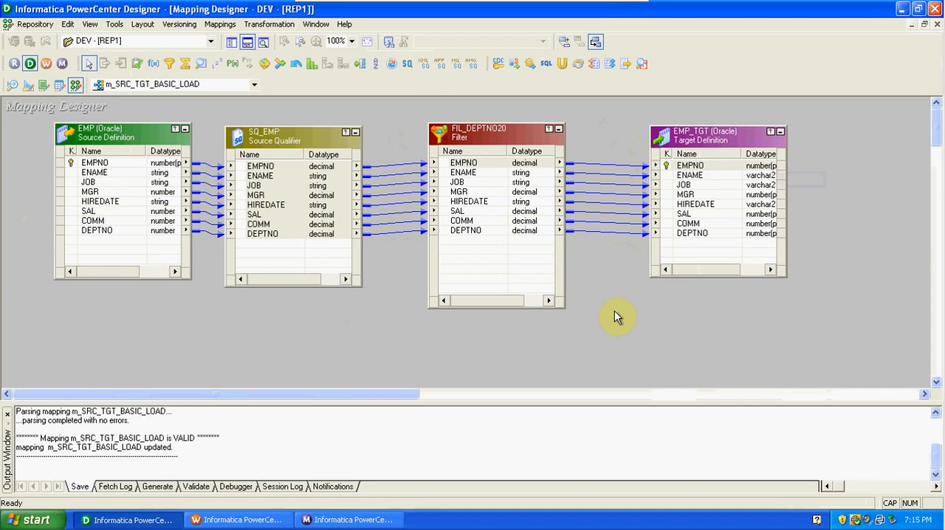
Show the Repository Navigator beside the mapping workspace.
{"action": "left_click", "coordinate": [230, 42]}
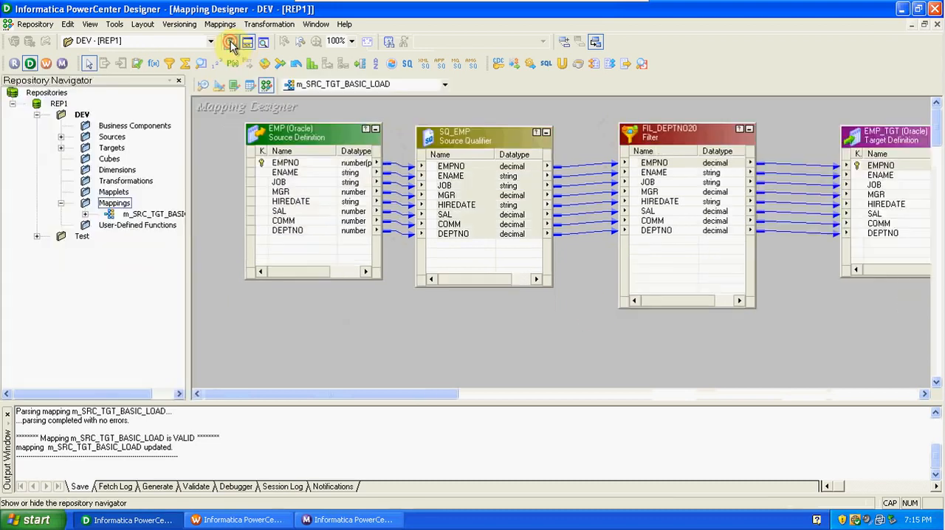
{"action": "left_click", "coordinate": [230, 42]}
{"action": "left_click", "coordinate": [231, 42]}
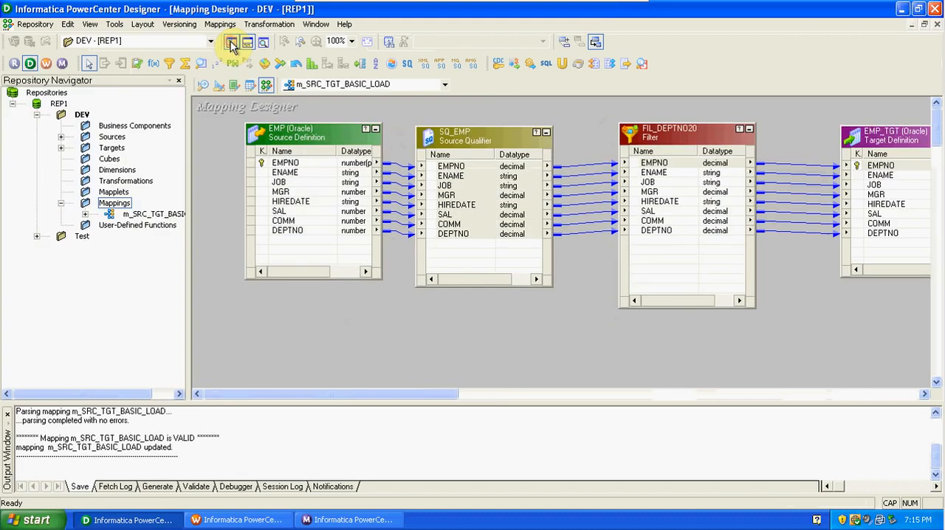
View the EMP definition in the Source Analyzer, and clear EMP_TGT from the Target Designer workspace.
{"action": "left_click", "coordinate": [203, 87]}
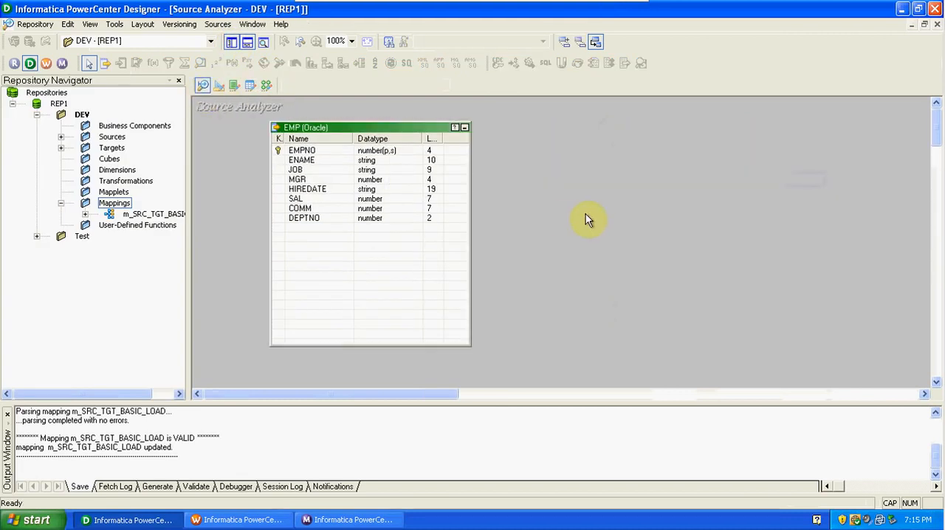
{"action": "left_click", "coordinate": [220, 87]}
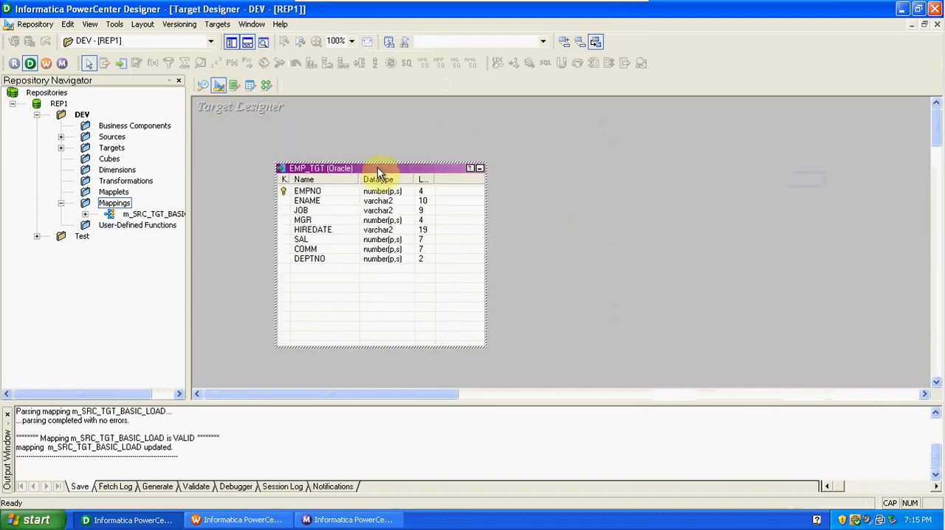
{"action": "right_click", "coordinate": [405, 138]}
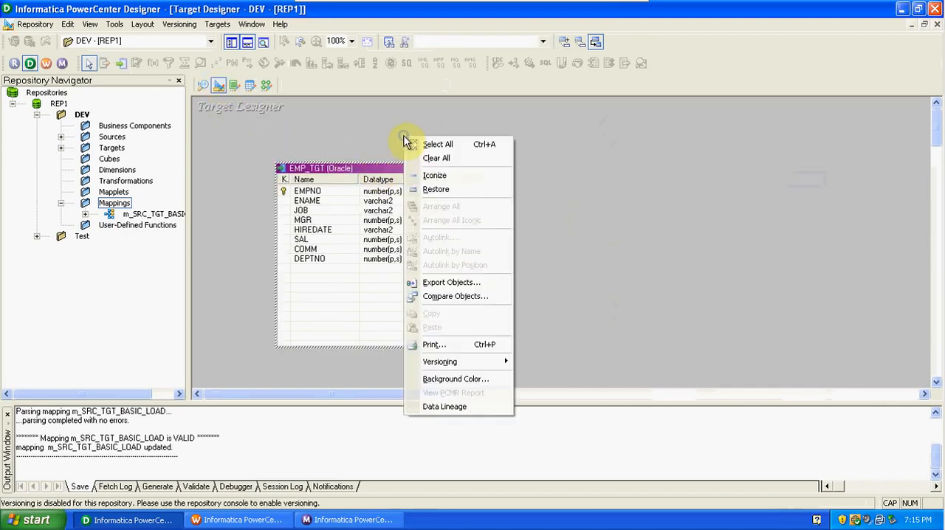
{"action": "left_click", "coordinate": [435, 160]}
Add the EMP definition from the source group to the Target Designer workspace as a target definition.
{"action": "left_click", "coordinate": [60, 137]}
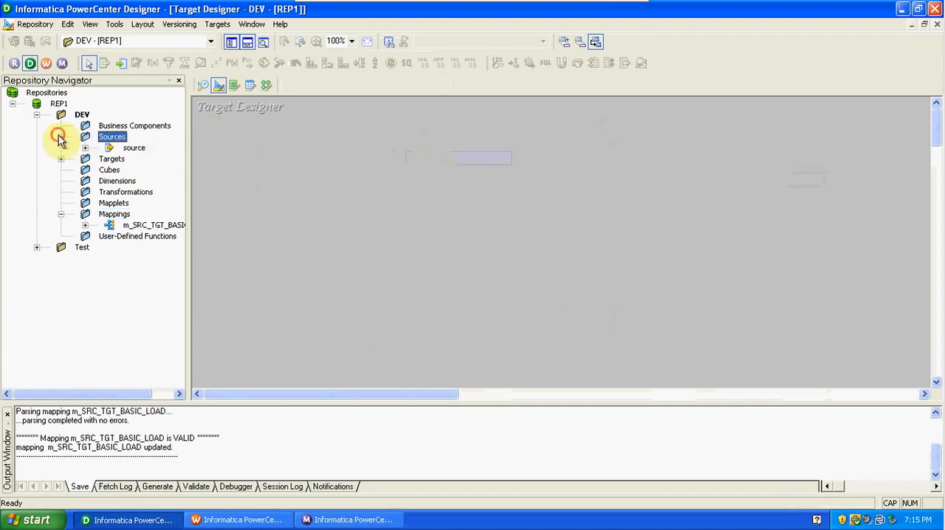
{"action": "left_click", "coordinate": [86, 148]}
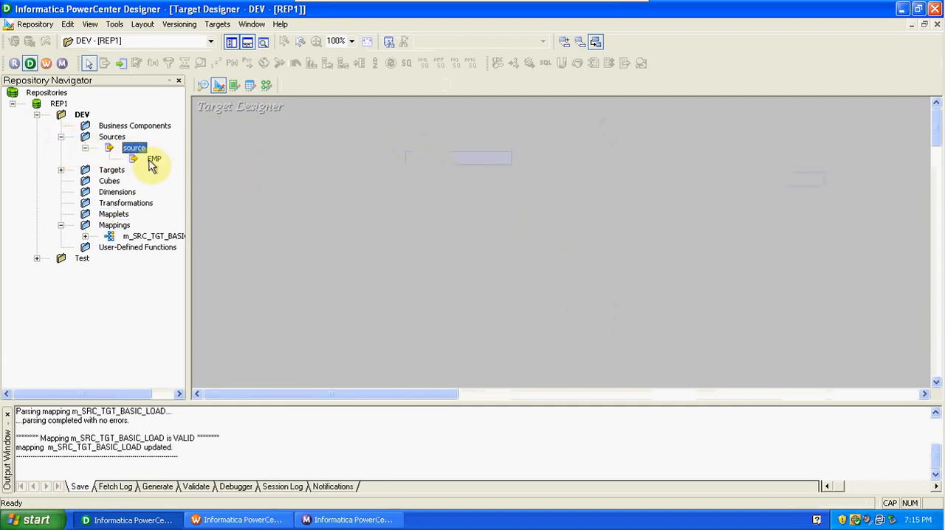
{"action": "left_click_drag", "start_coordinate": [154, 159], "coordinate": [354, 171]}
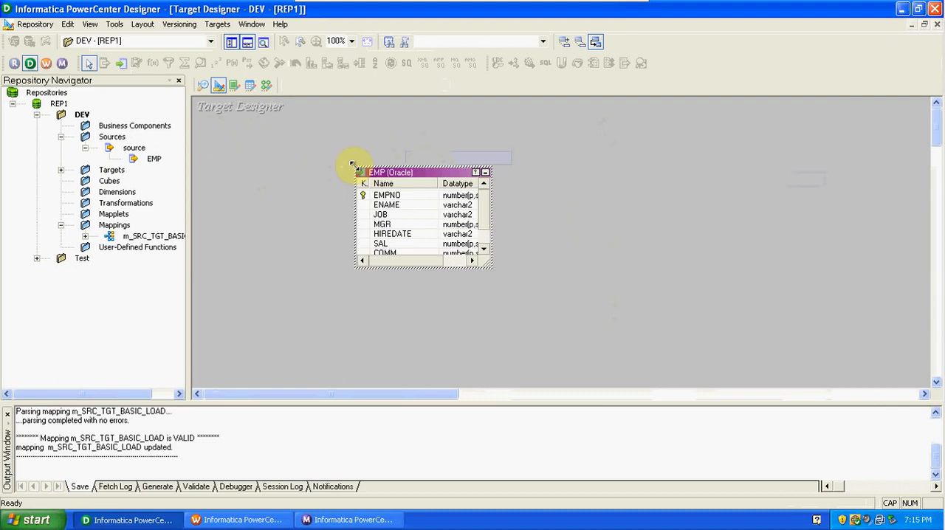
Open the EMP target table for editing and rename it to EMP_BONUS.
{"action": "double_click", "coordinate": [395, 176]}
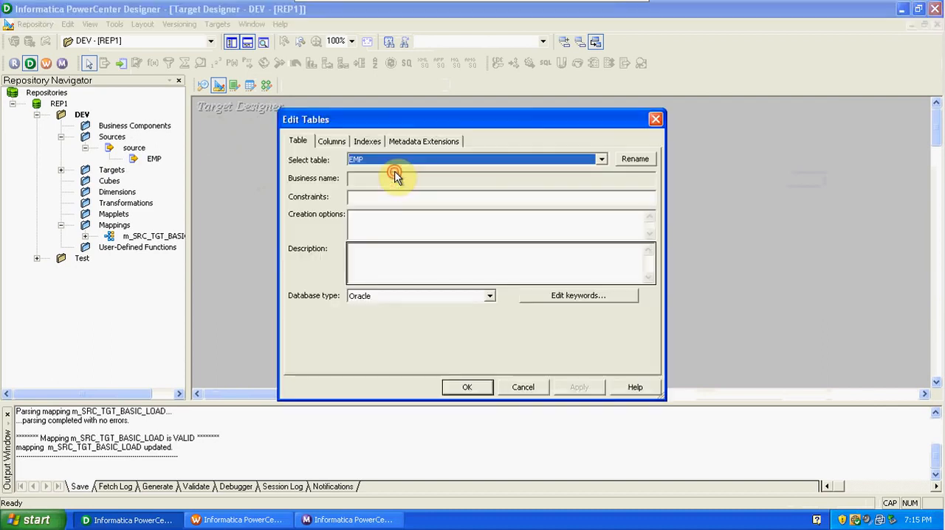
{"action": "left_click", "coordinate": [635, 161]}
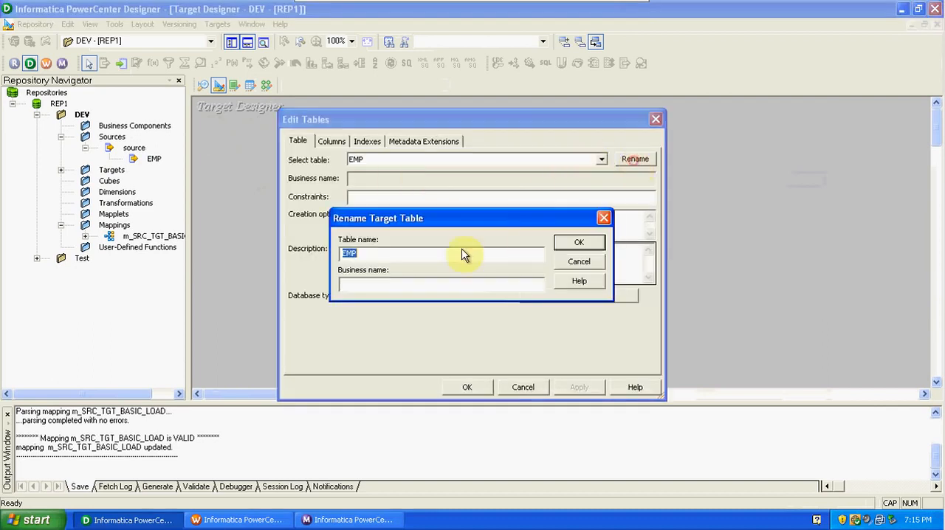
{"action": "left_click", "coordinate": [406, 256]}
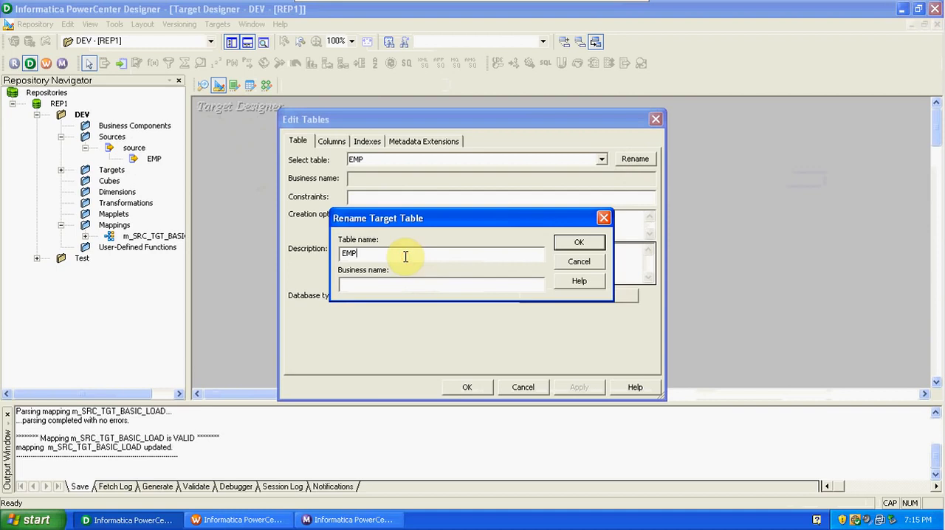
{"action": "type", "text": "_BOUN"}
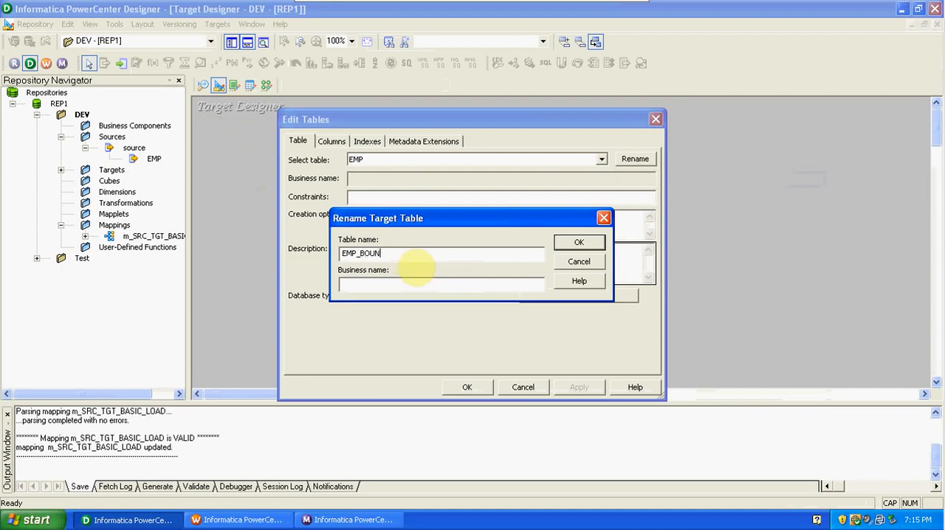
{"action": "type", "text": "S"}
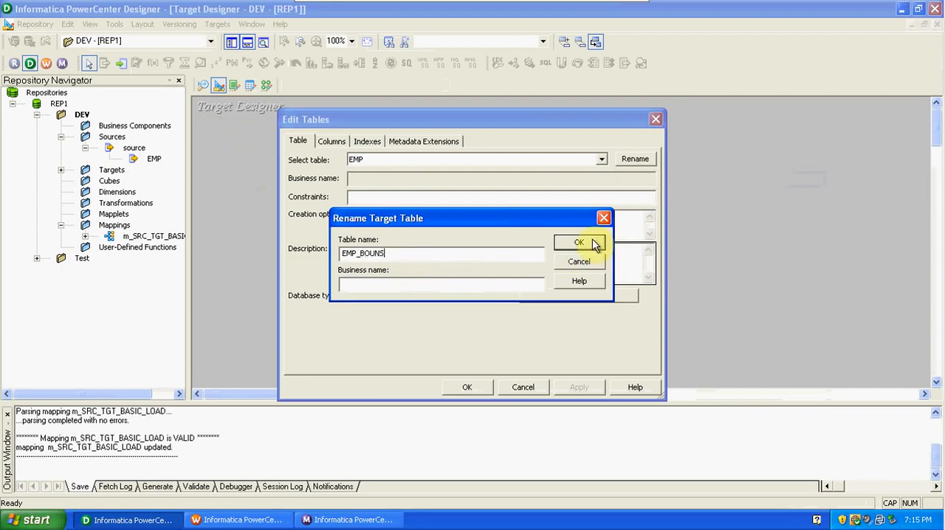
{"action": "key", "text": "BackSpace"}
{"action": "key", "text": "BackSpace"}
{"action": "key", "text": "BackSpace"}
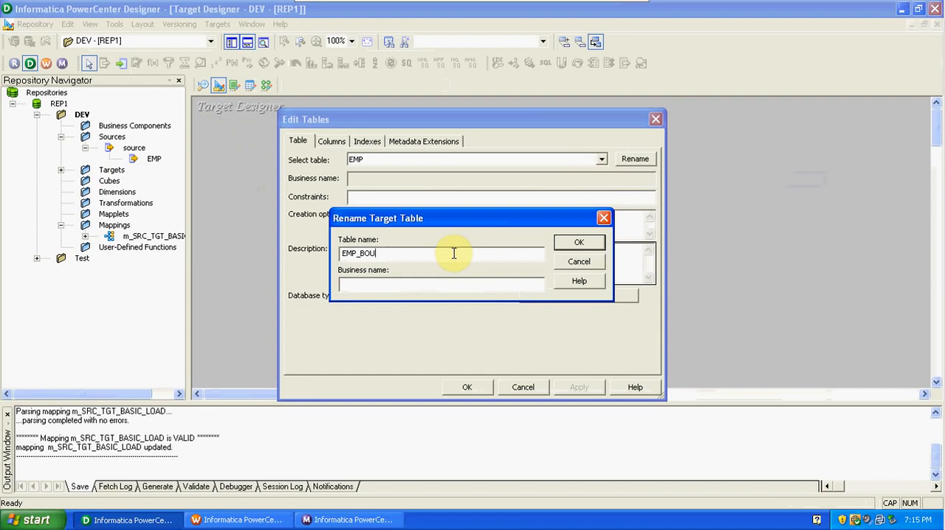
{"action": "type", "text": "NUS"}
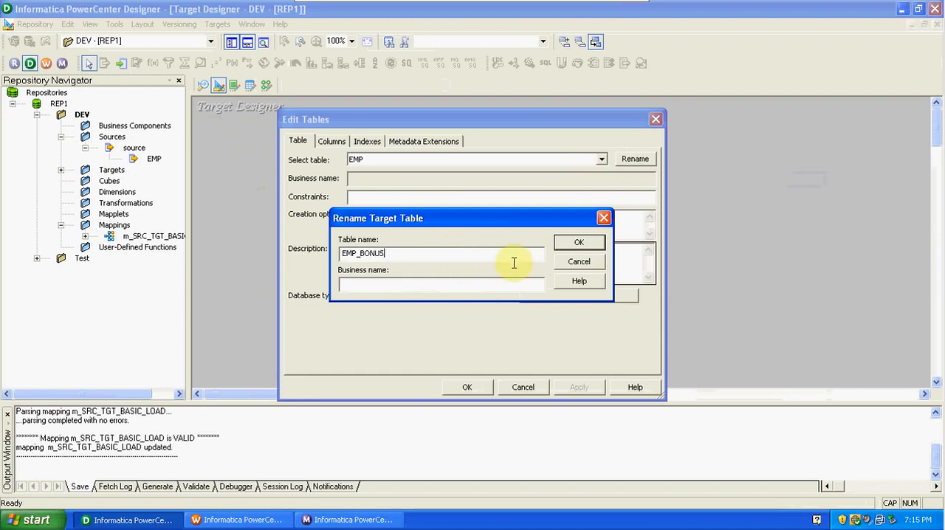
{"action": "left_click", "coordinate": [580, 243]}
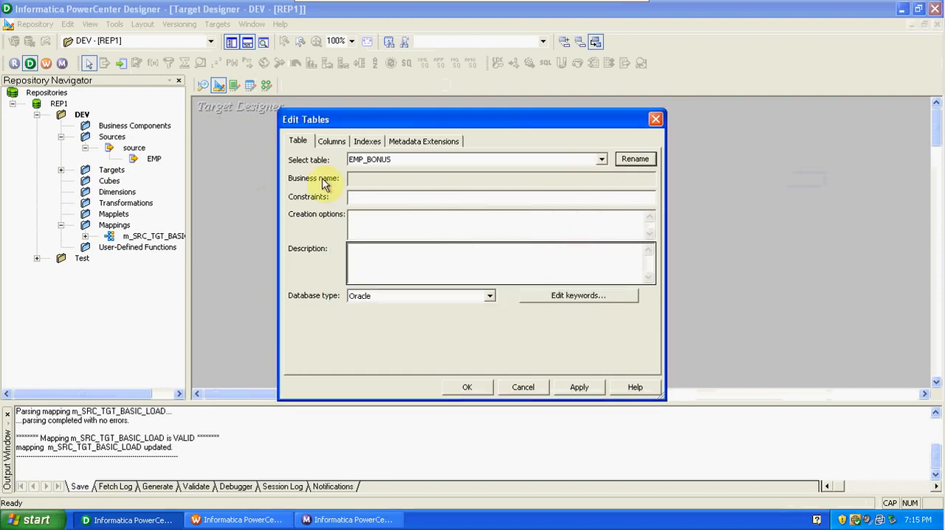
Add a new column named BONUS after DEPTNO in the EMP_BONUS table.
{"action": "left_click", "coordinate": [330, 141]}
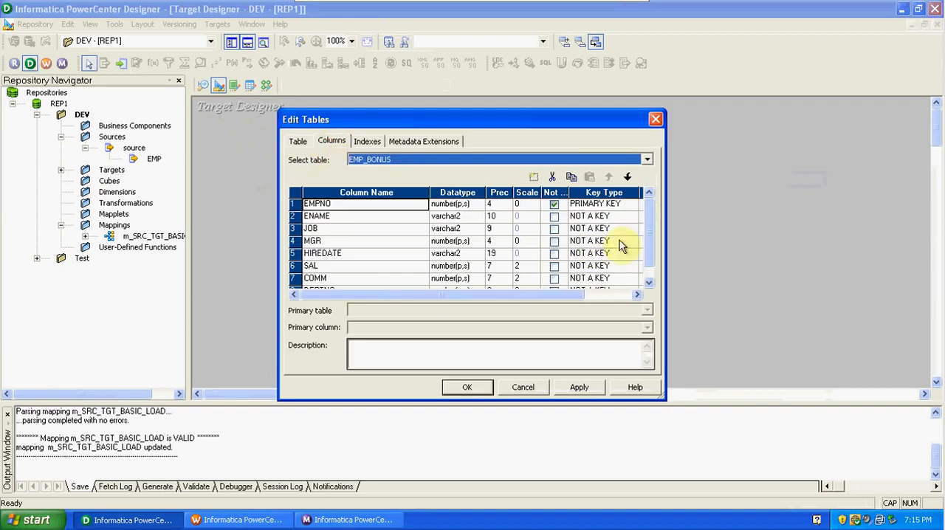
{"action": "left_click_drag", "start_coordinate": [646, 242], "coordinate": [654, 257]}
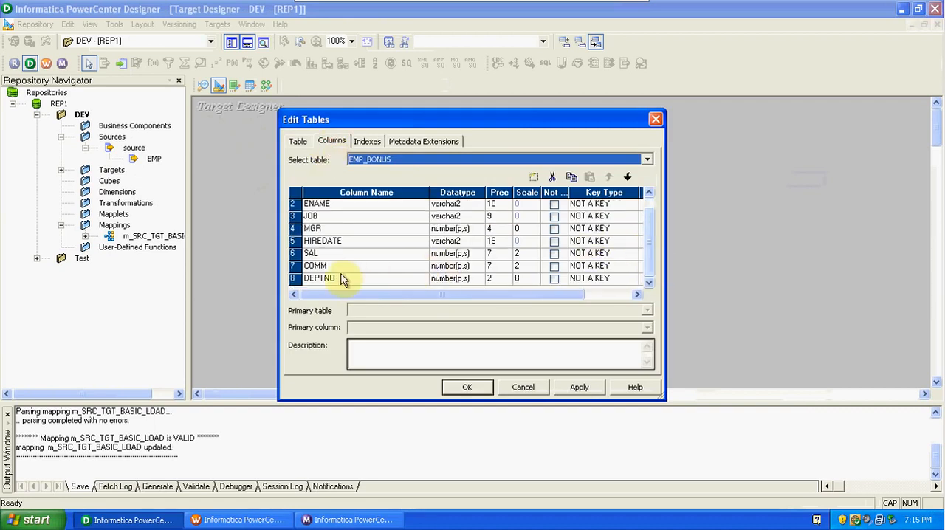
{"action": "left_click", "coordinate": [300, 279]}
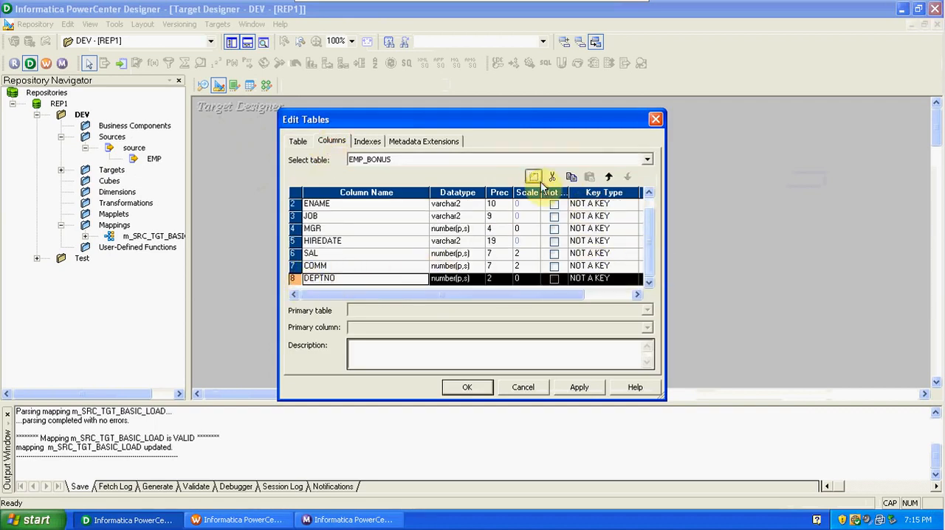
{"action": "left_click", "coordinate": [534, 178]}
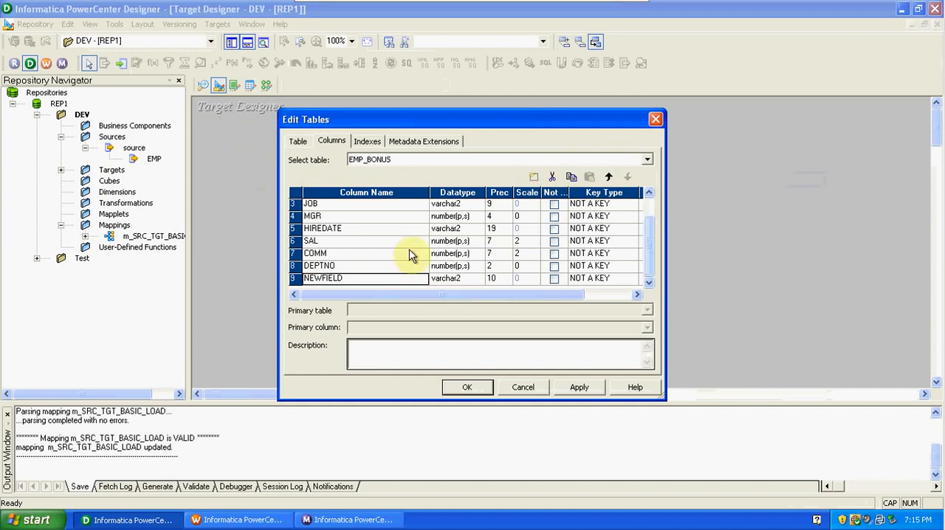
{"action": "left_click", "coordinate": [344, 279]}
{"action": "key", "text": "BackSpace"}
{"action": "key", "text": "BackSpace"}
{"action": "key", "text": "BackSpace"}
{"action": "key", "text": "BackSpace"}
{"action": "key", "text": "BackSpace"}
{"action": "key", "text": "BackSpace"}
{"action": "key", "text": "BackSpace"}
{"action": "key", "text": "BackSpace"}
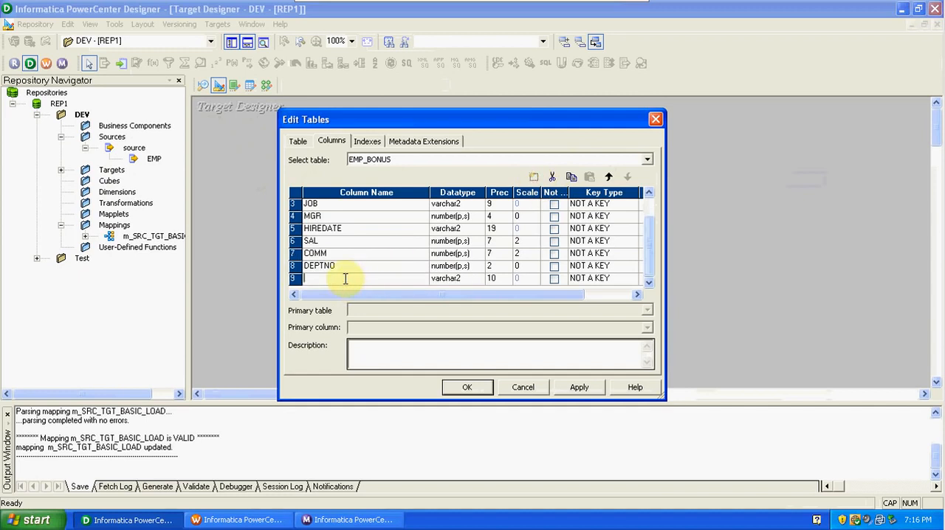
{"action": "type", "text": "BONUS"}
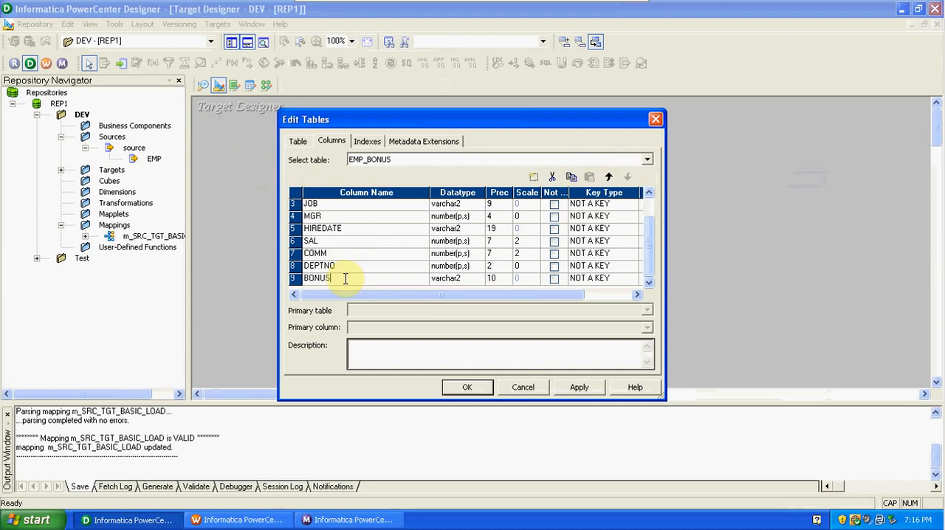
Set the BONUS column's datatype to number, then apply and close the table edits.
{"action": "left_click", "coordinate": [455, 279]}
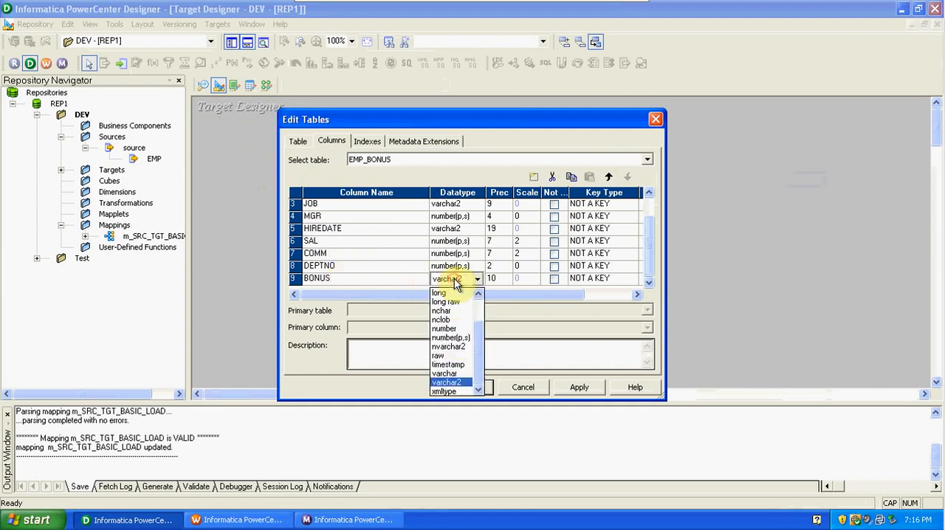
{"action": "left_click", "coordinate": [453, 330]}
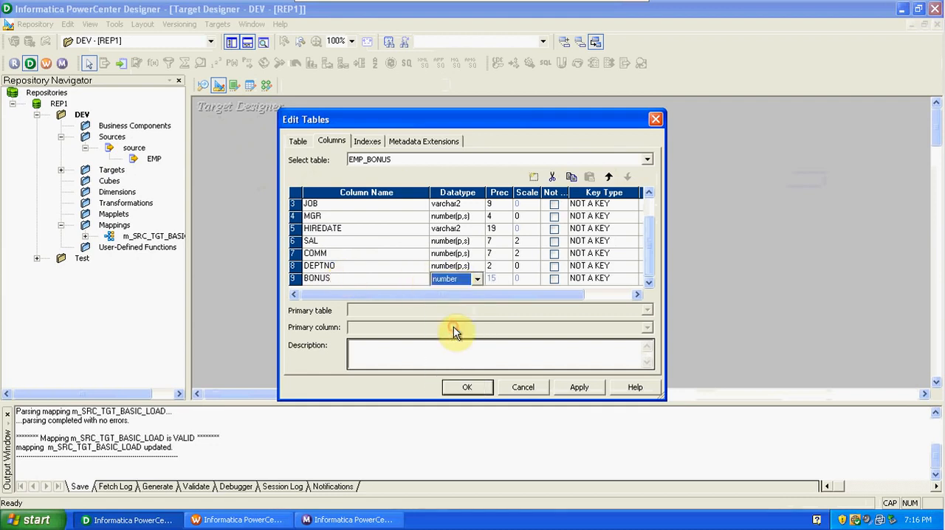
{"action": "left_click", "coordinate": [584, 388]}
{"action": "left_click", "coordinate": [480, 387]}
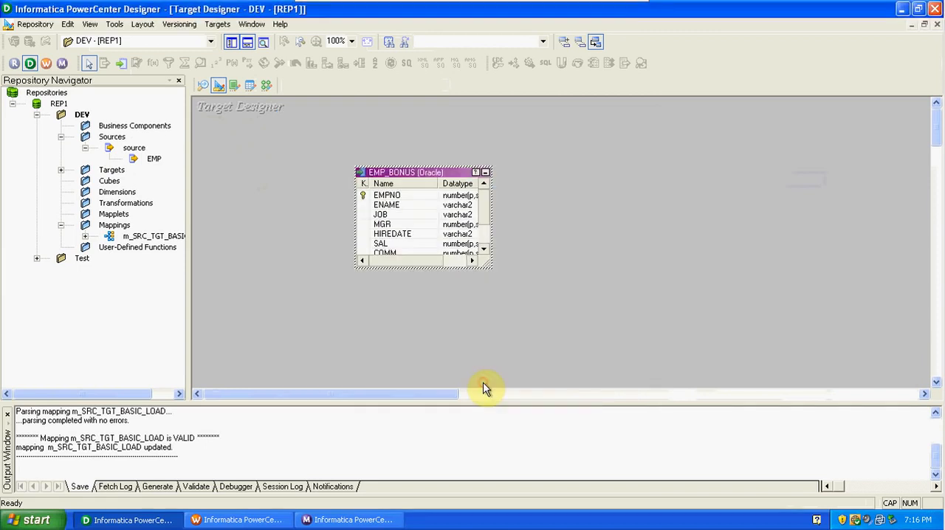
Open Generate/Execute SQL for the targets and connect to the source ODBC data source with username scott and the database password.
{"action": "left_click", "coordinate": [568, 198]}
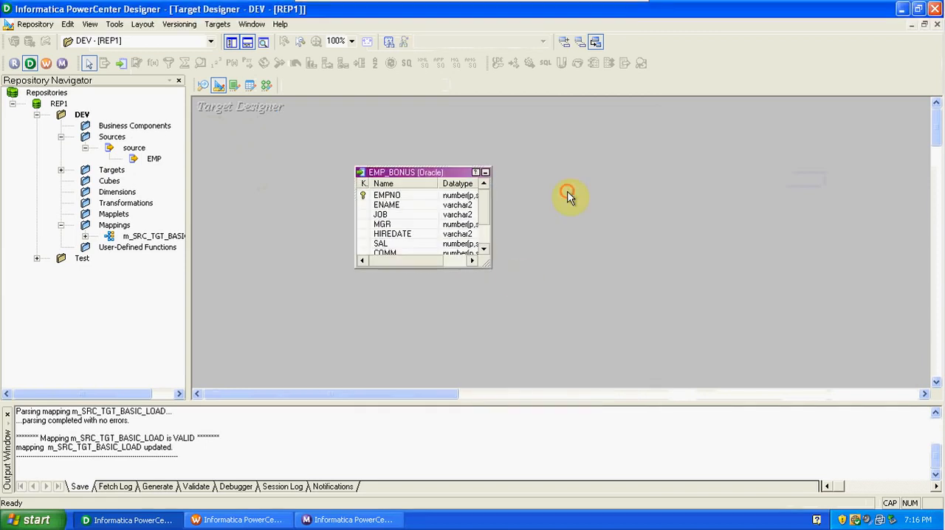
{"action": "left_click", "coordinate": [217, 23]}
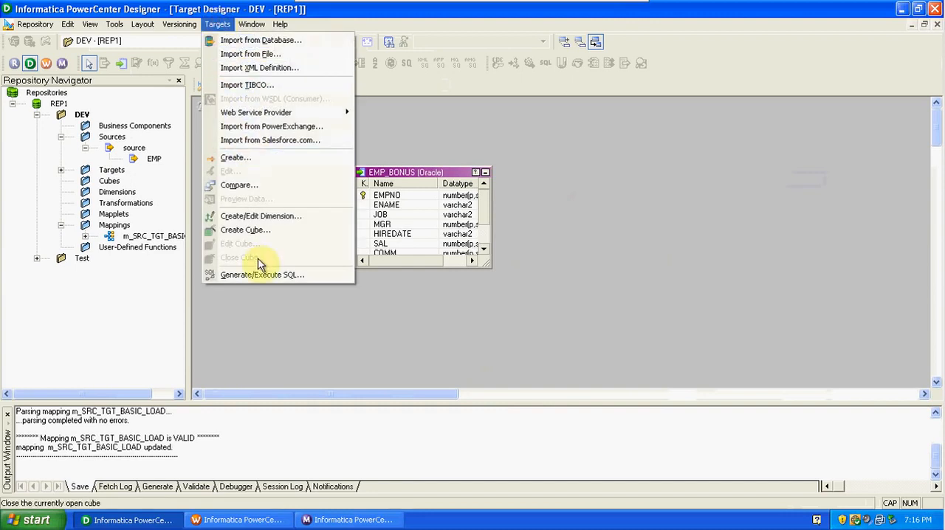
{"action": "left_click", "coordinate": [260, 280]}
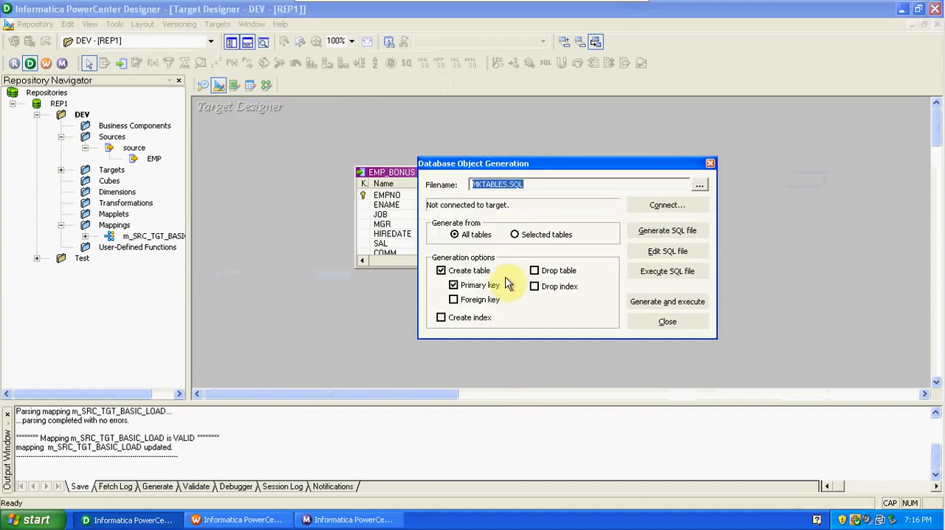
{"action": "left_click", "coordinate": [667, 207]}
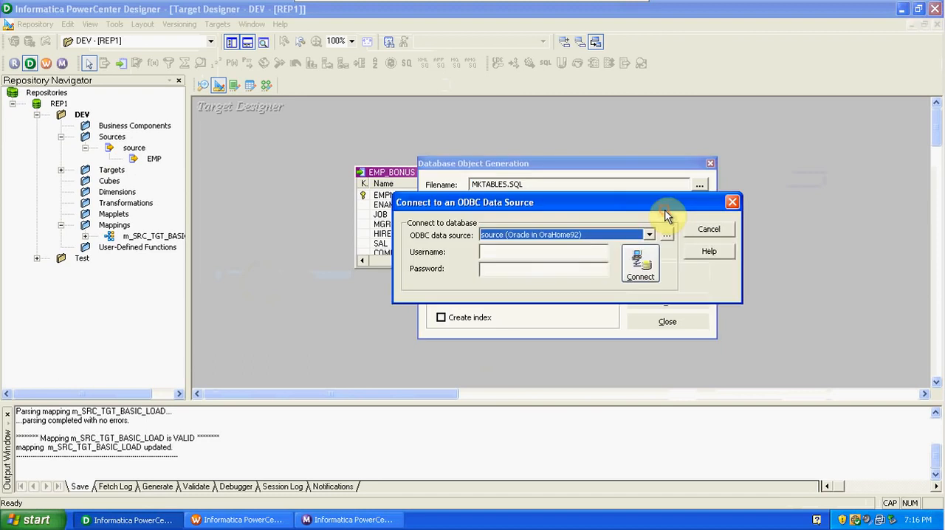
{"action": "left_click", "coordinate": [558, 255]}
{"action": "type", "text": "sco"}
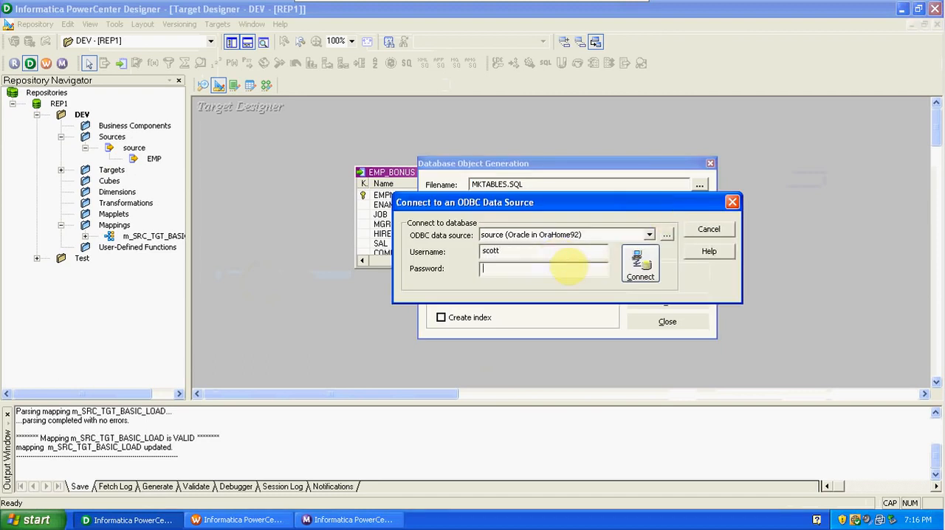
{"action": "type", "text": "tiger"}
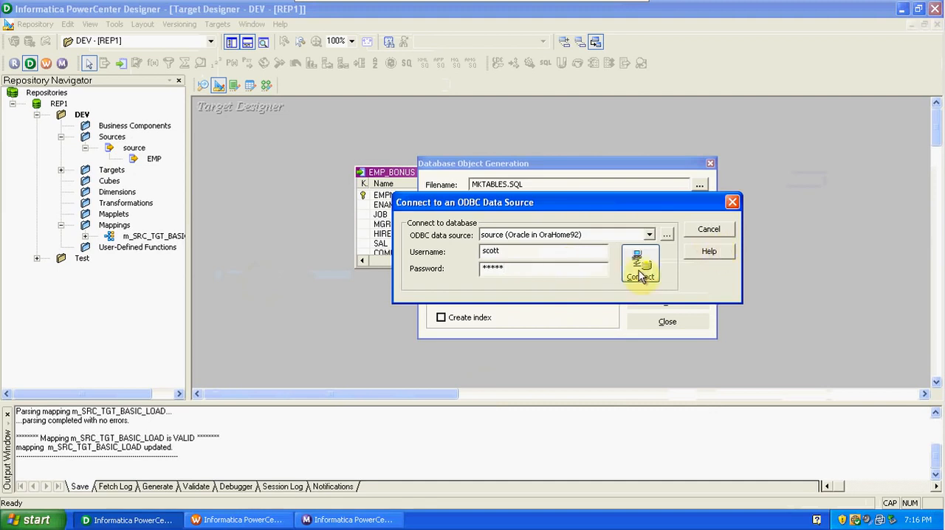
{"action": "left_click", "coordinate": [640, 264]}
Generate and execute the SQL that creates the EMP_BONUS table with its primary key, and close the generation dialog.
{"action": "left_click", "coordinate": [648, 297]}
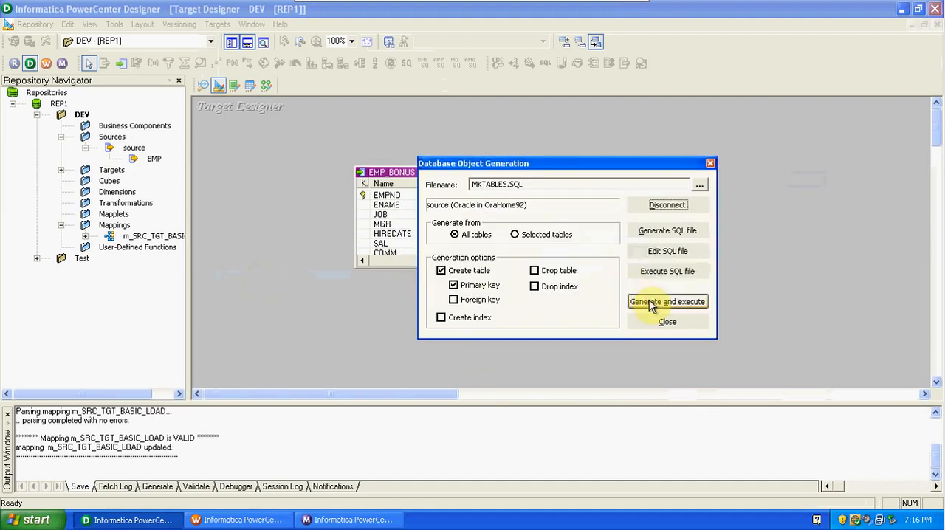
{"action": "left_click", "coordinate": [548, 283]}
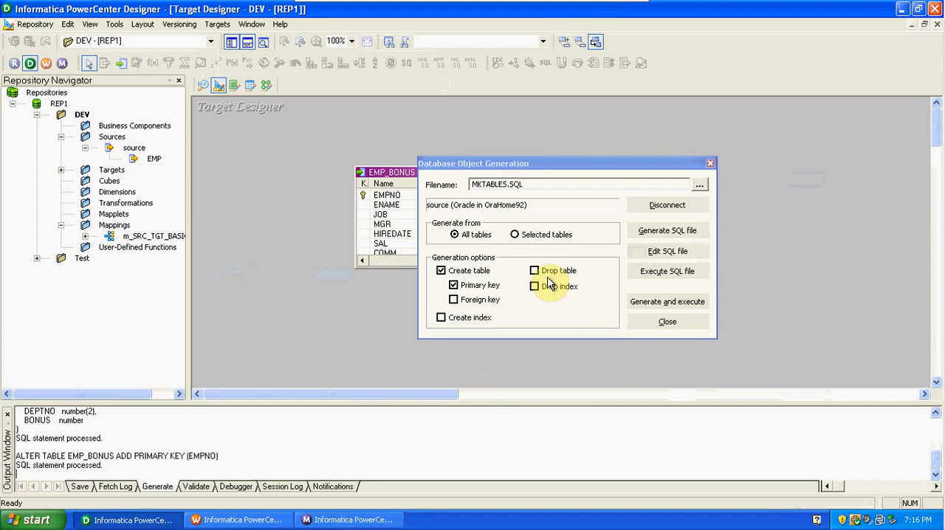
{"action": "left_click", "coordinate": [656, 320]}
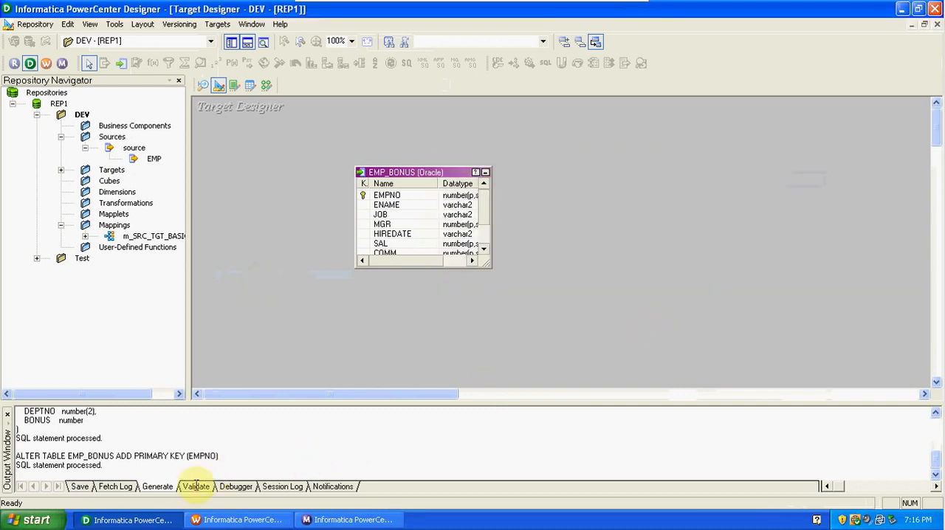
Launch sqlplus from the Windows Run dialog and log in as scott with the database password.
{"action": "left_click", "coordinate": [34, 519]}
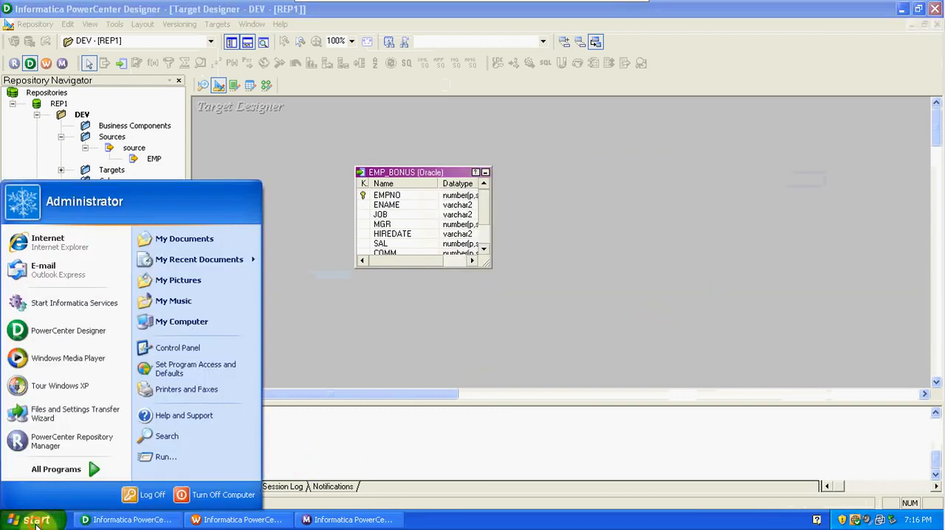
{"action": "left_click", "coordinate": [171, 459]}
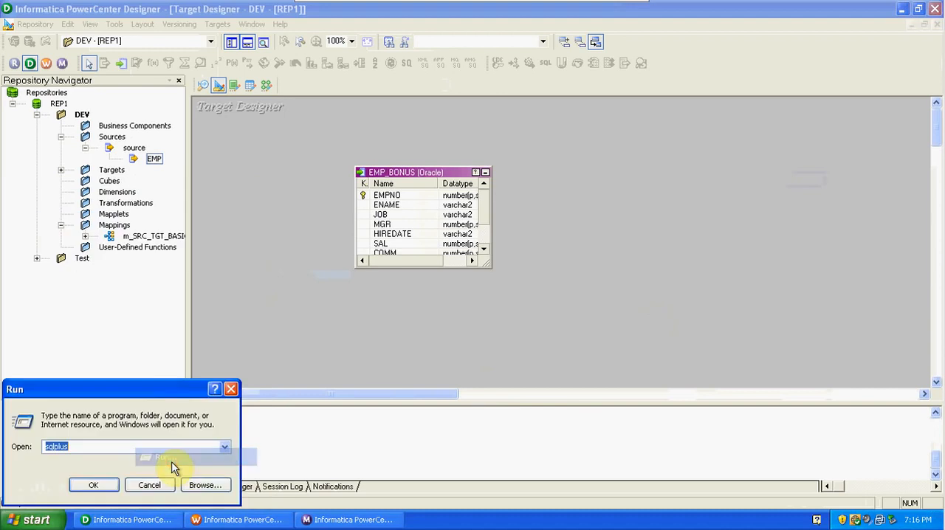
{"action": "left_click", "coordinate": [103, 486]}
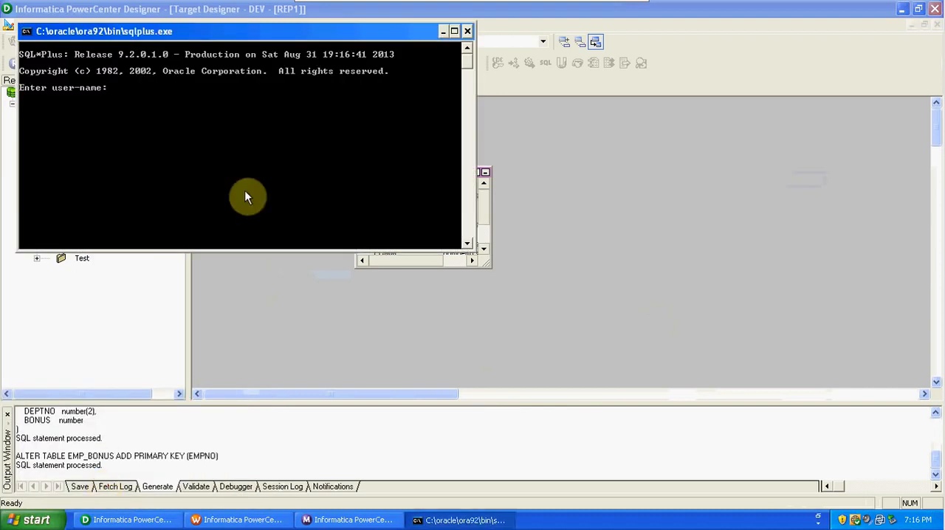
{"action": "type", "text": "scott/tiger"}
{"action": "key", "text": "Return"}
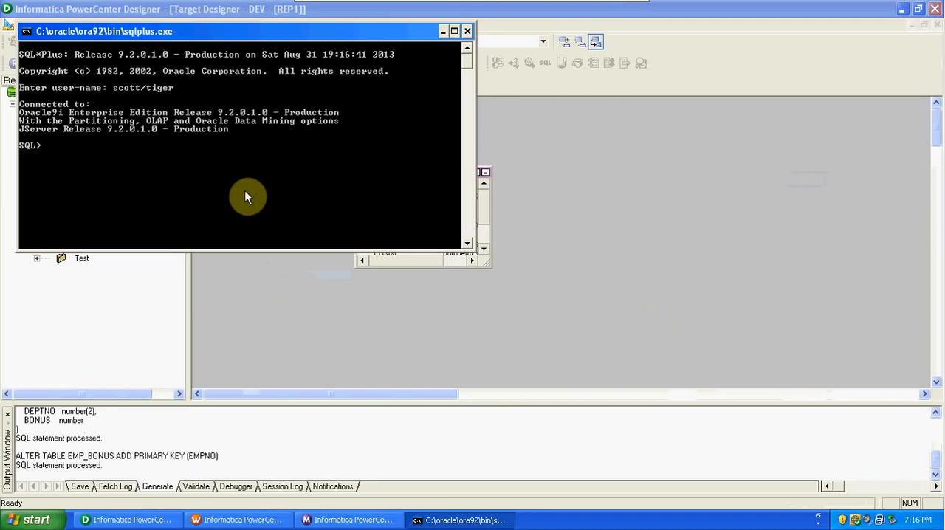
Run "select * from tab;" to check the database tables for EMP_BONUS, and minimize the SQL*Plus window.
{"action": "type", "text": "select * from tab;"}
{"action": "key", "text": "Return"}
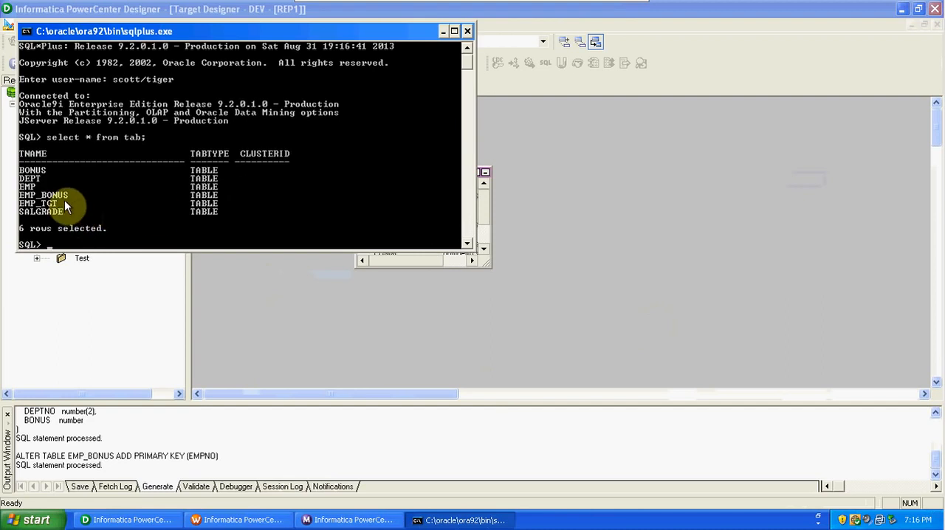
{"action": "left_click", "coordinate": [444, 31]}
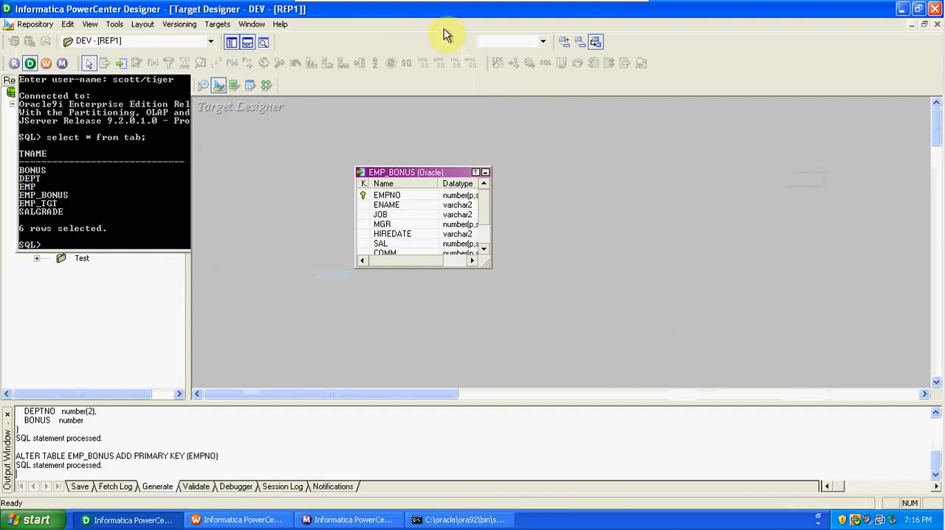
Switch to the Mapping Designer and create a new mapping named m_SRC_TGT_EXP.
{"action": "left_click", "coordinate": [268, 87]}
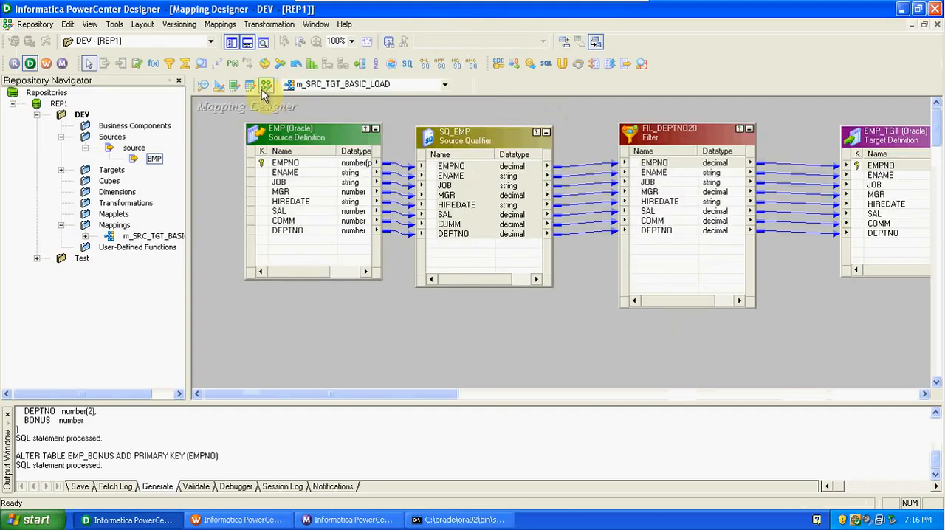
{"action": "left_click", "coordinate": [220, 23]}
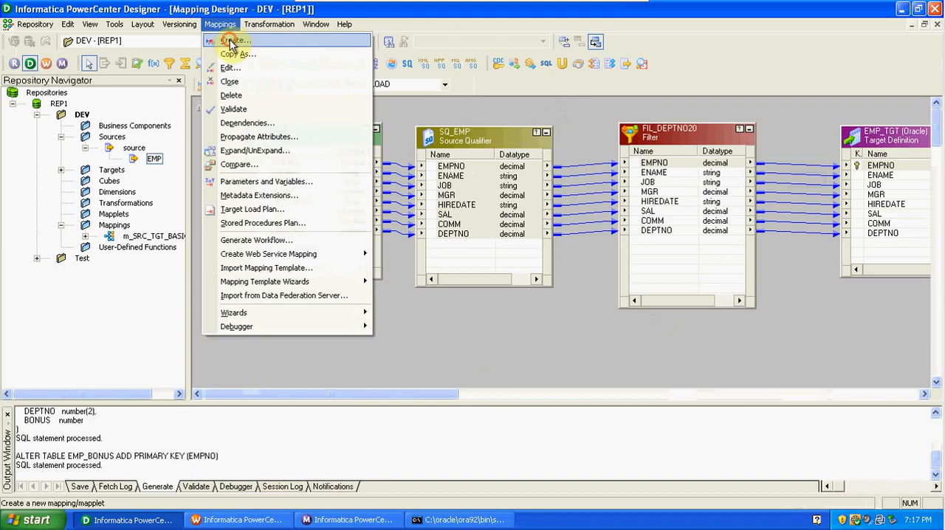
{"action": "left_click", "coordinate": [233, 41]}
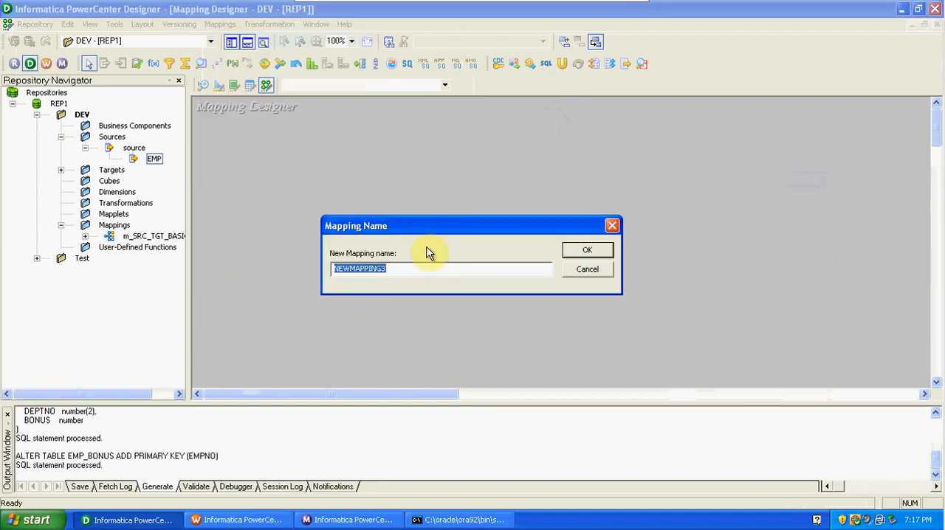
{"action": "type", "text": "m_"}
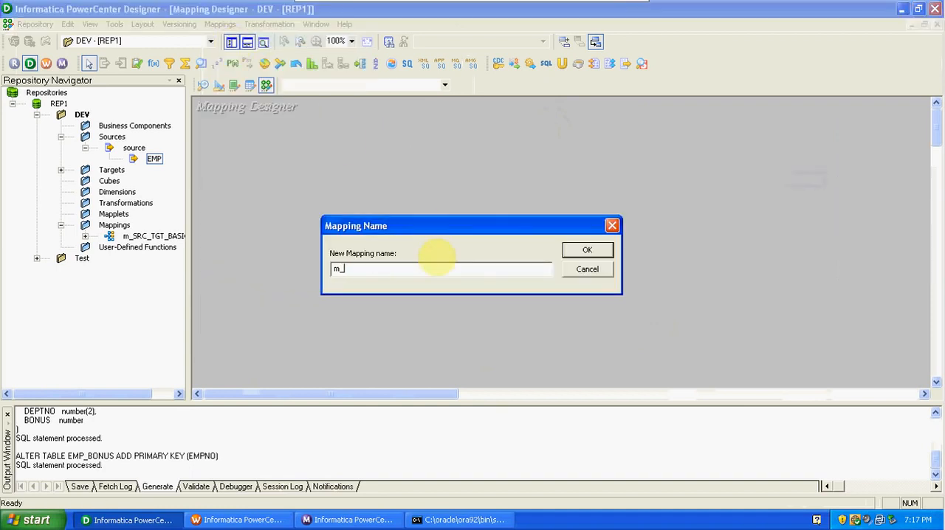
{"action": "type", "text": "SRC_TGT_EXP"}
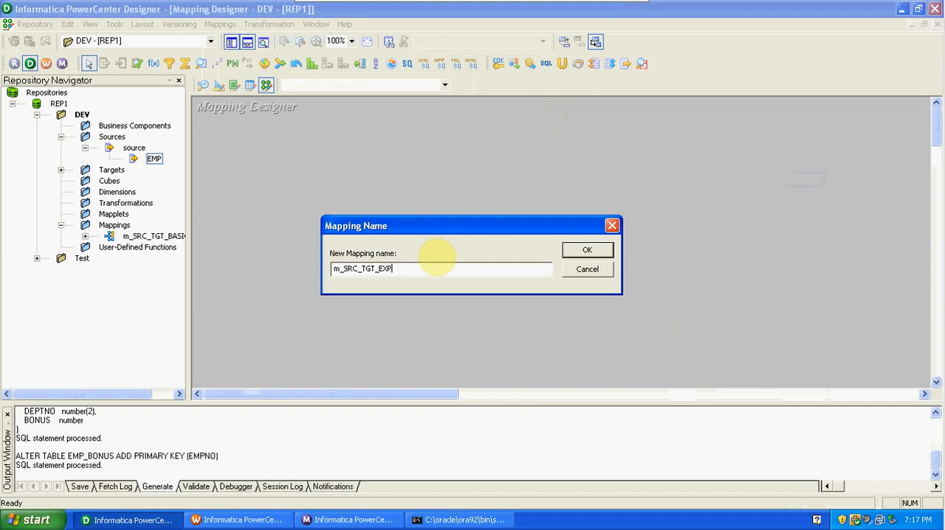
{"action": "left_click", "coordinate": [587, 249]}
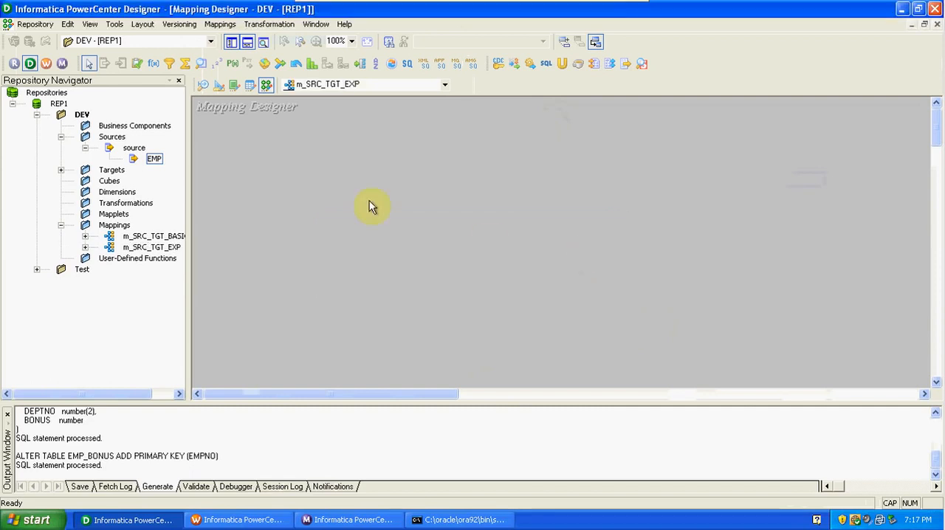
Add the EMP source and the EMP_BONUS target to the mapping, spread the objects apart, and hide the Repository Navigator.
{"action": "left_click_drag", "start_coordinate": [154, 159], "coordinate": [306, 179]}
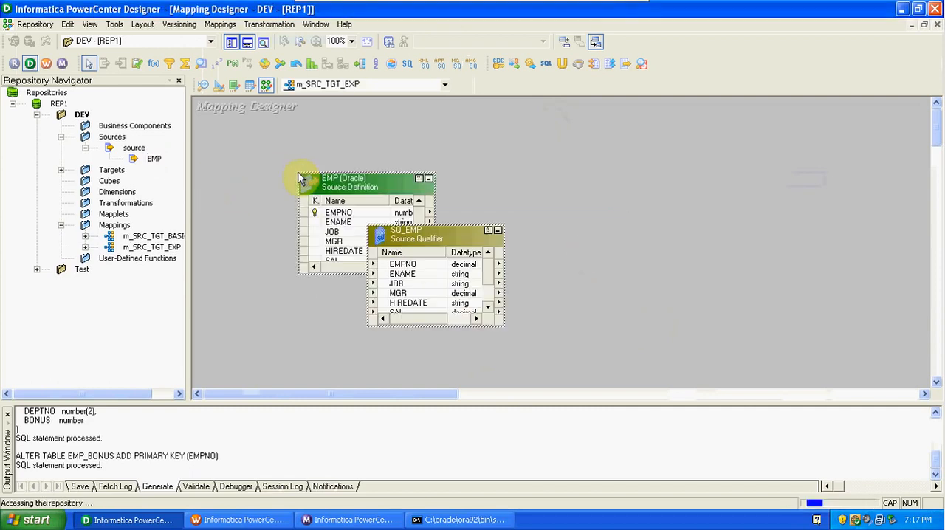
{"action": "left_click", "coordinate": [60, 171]}
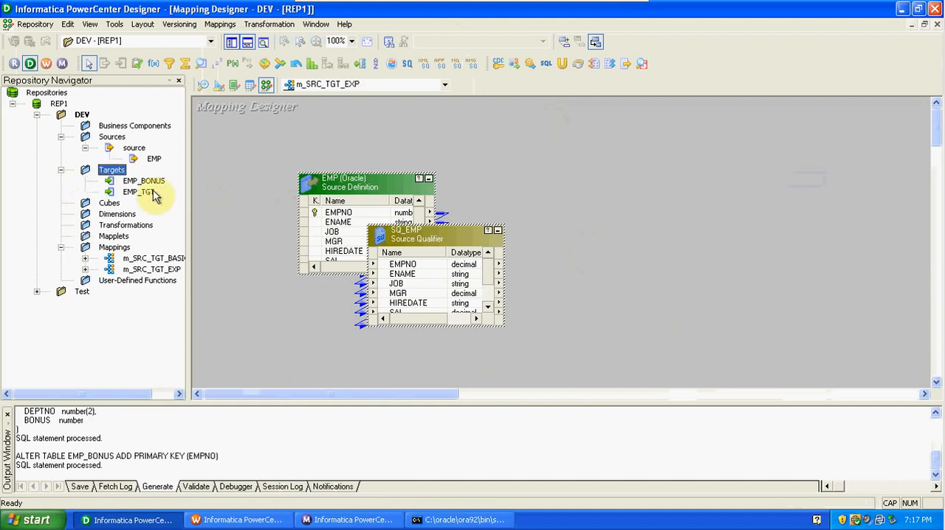
{"action": "left_click_drag", "start_coordinate": [148, 182], "coordinate": [739, 157]}
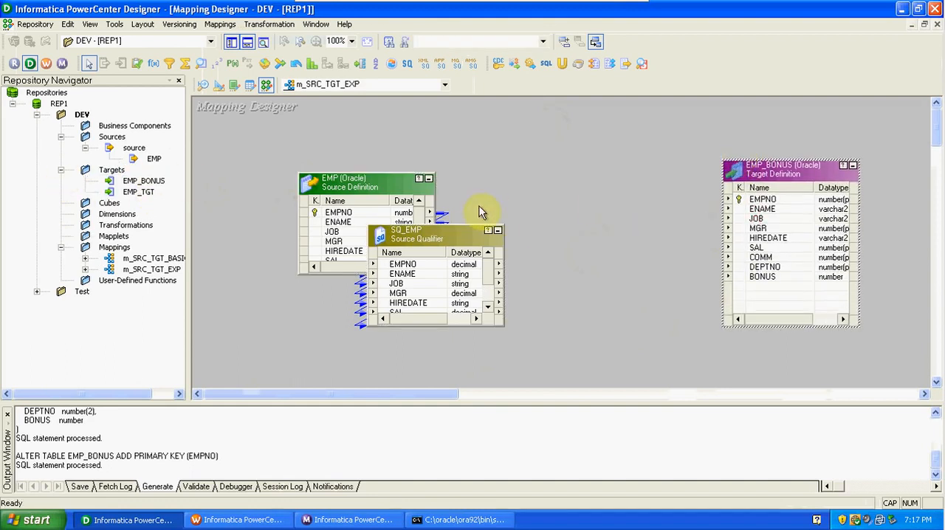
{"action": "left_click_drag", "start_coordinate": [468, 225], "coordinate": [462, 157]}
{"action": "left_click_drag", "start_coordinate": [328, 192], "coordinate": [233, 198]}
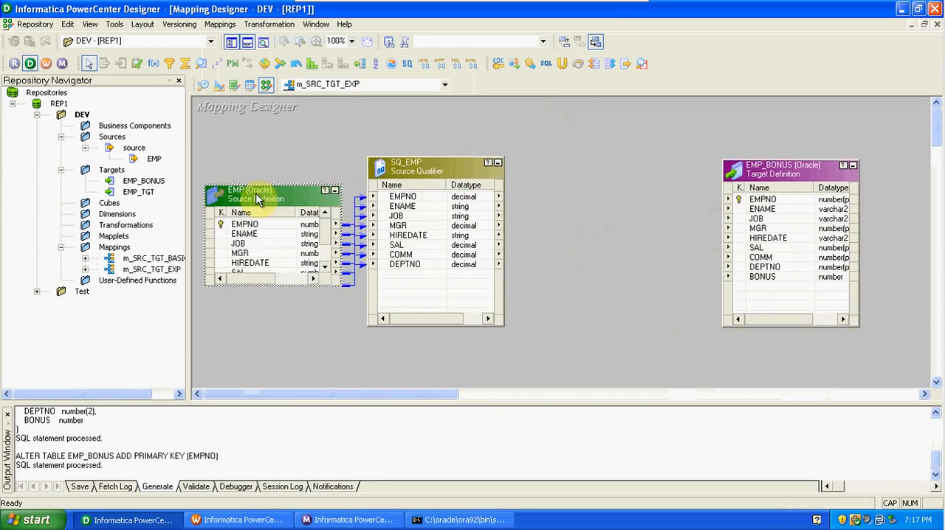
{"action": "left_click", "coordinate": [230, 43]}
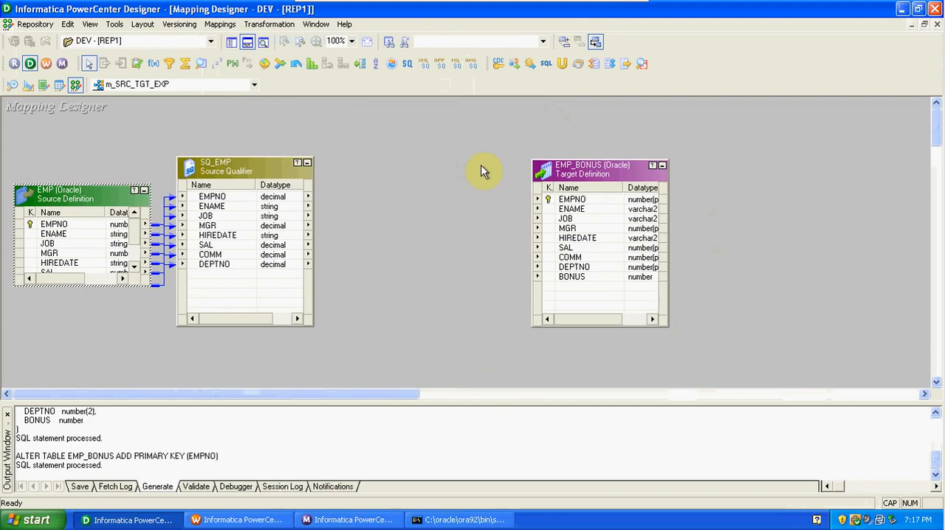
Create an Expression transformation named EXP_bonus in the mapping.
{"action": "left_click", "coordinate": [269, 24]}
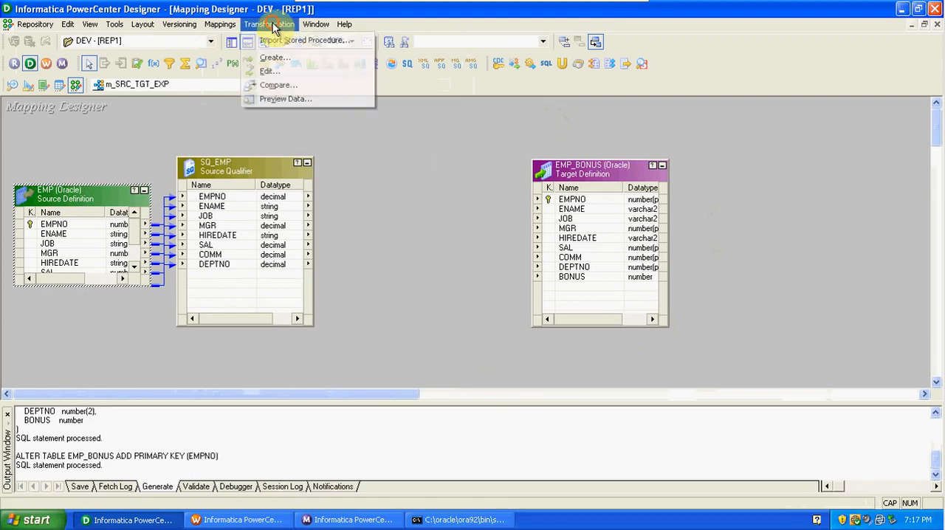
{"action": "left_click", "coordinate": [273, 57]}
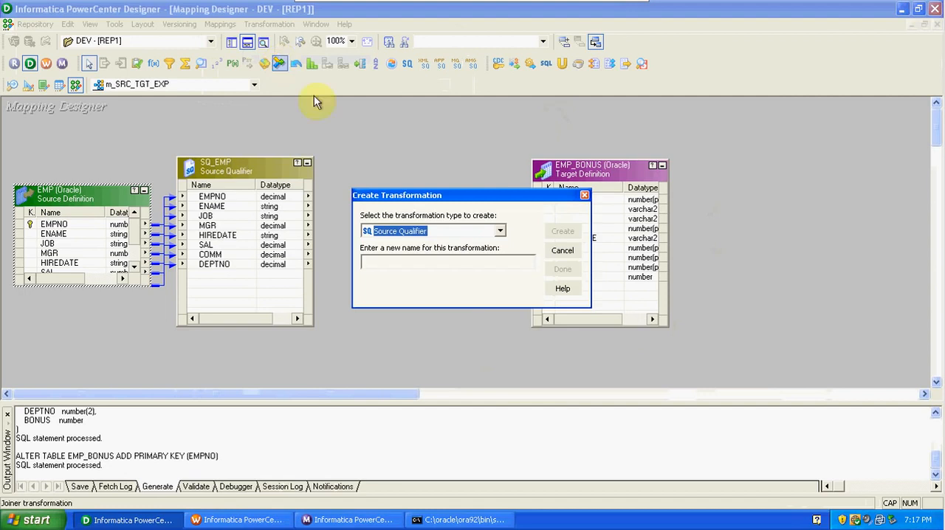
{"action": "left_click", "coordinate": [499, 231]}
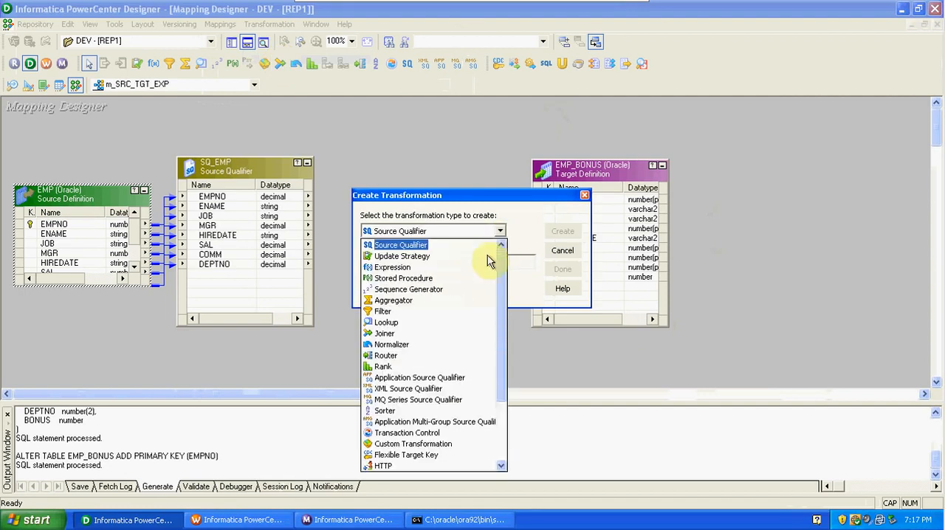
{"action": "left_click", "coordinate": [435, 267]}
{"action": "left_click", "coordinate": [435, 268]}
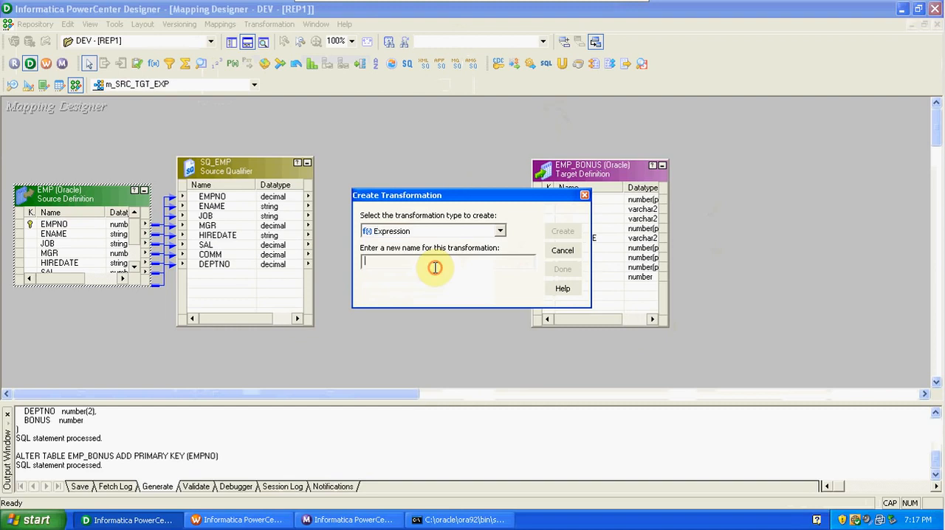
{"action": "type", "text": "EXP"}
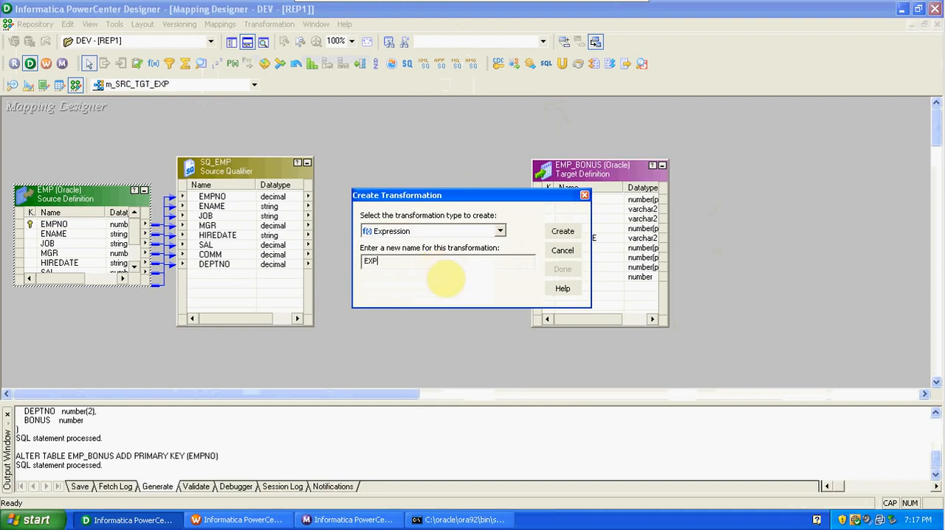
{"action": "type", "text": "_"}
{"action": "key", "text": "Caps_Lock"}
{"action": "type", "text": "bouns"}
{"action": "key", "text": "BackSpace"}
{"action": "key", "text": "BackSpace"}
{"action": "key", "text": "BackSpace"}
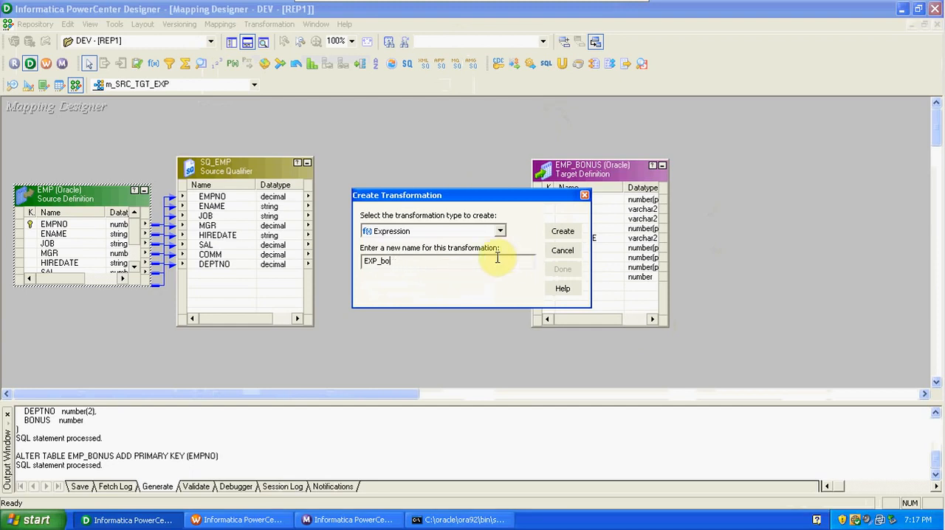
{"action": "type", "text": "nus"}
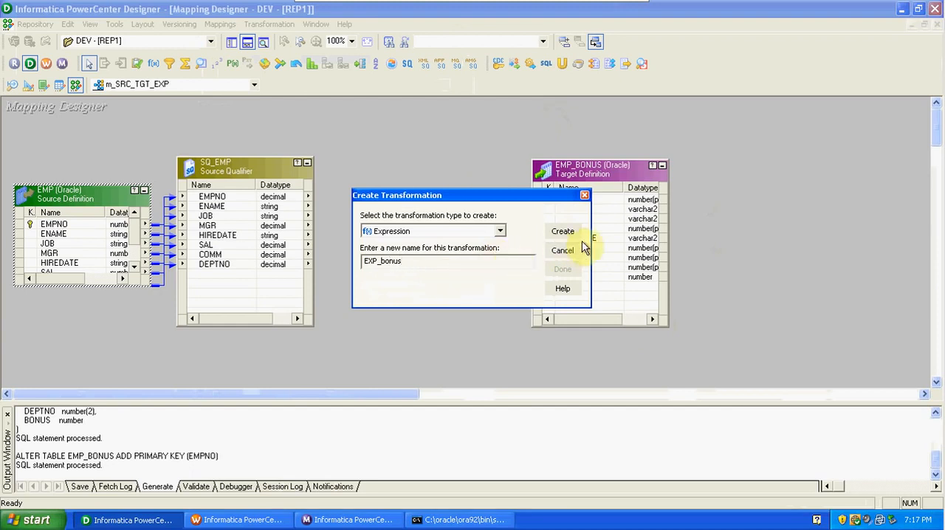
{"action": "left_click", "coordinate": [563, 231]}
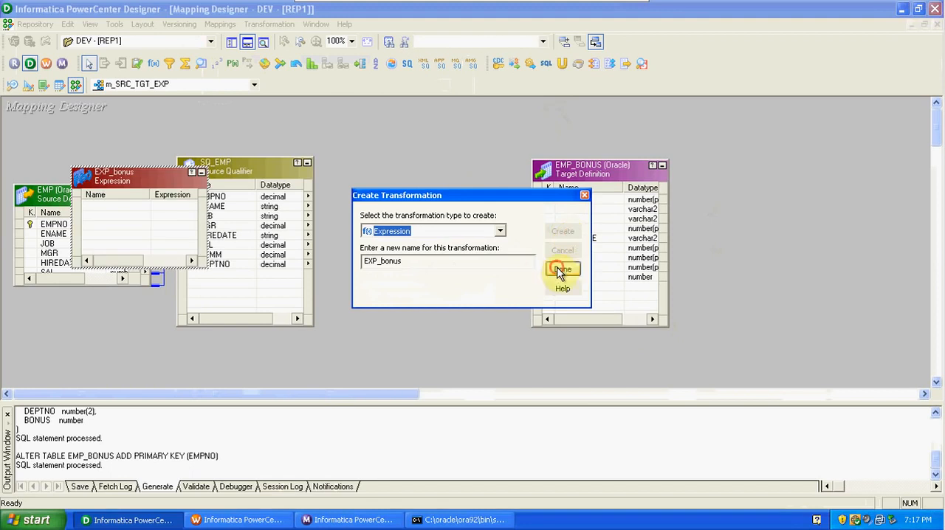
{"action": "left_click", "coordinate": [562, 269]}
Place EXP_bonus between SQ_EMP and EMP_BONUS, moving the target farther away and making the expression box taller.
{"action": "left_click_drag", "start_coordinate": [132, 171], "coordinate": [423, 158]}
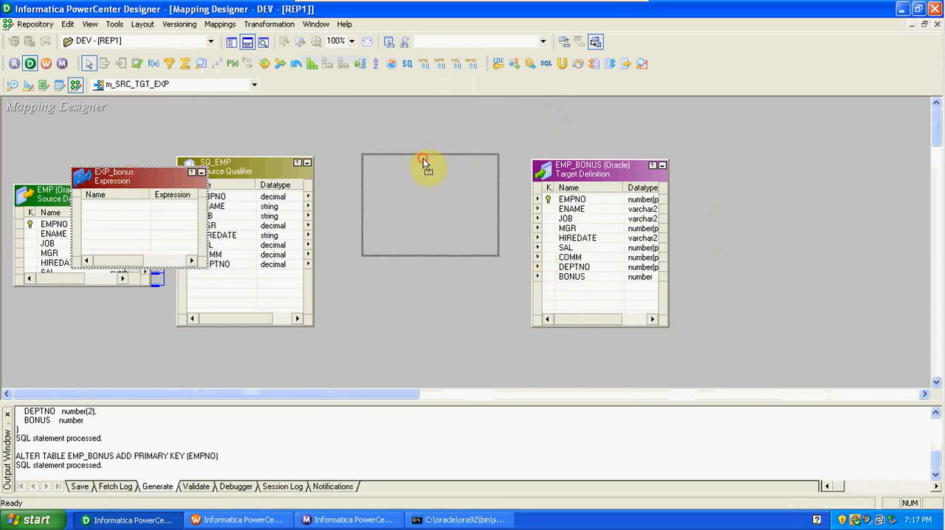
{"action": "left_click_drag", "start_coordinate": [575, 175], "coordinate": [693, 167]}
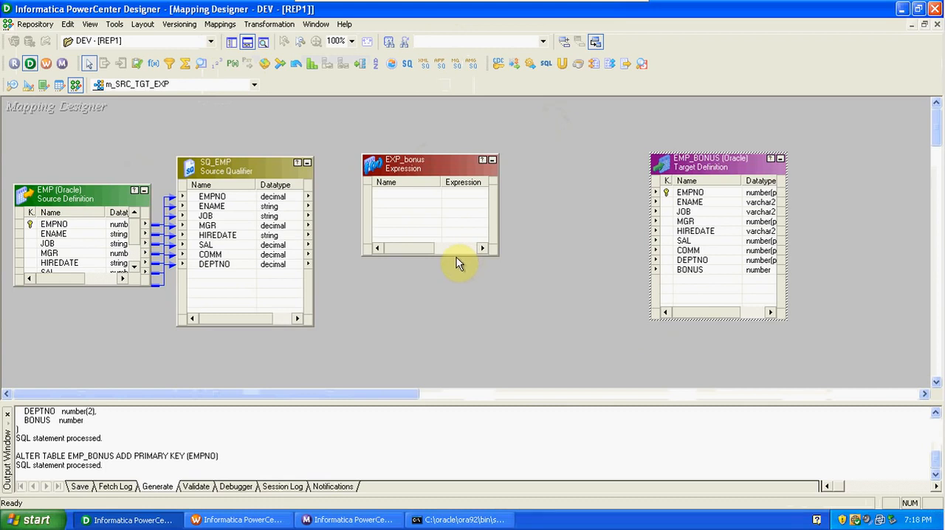
{"action": "left_click_drag", "start_coordinate": [451, 254], "coordinate": [473, 305]}
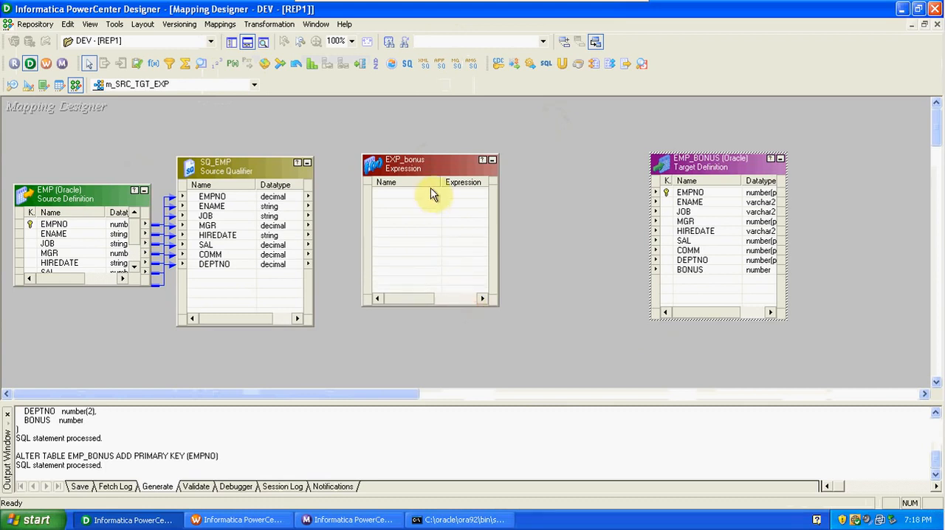
{"action": "left_click_drag", "start_coordinate": [423, 164], "coordinate": [490, 140]}
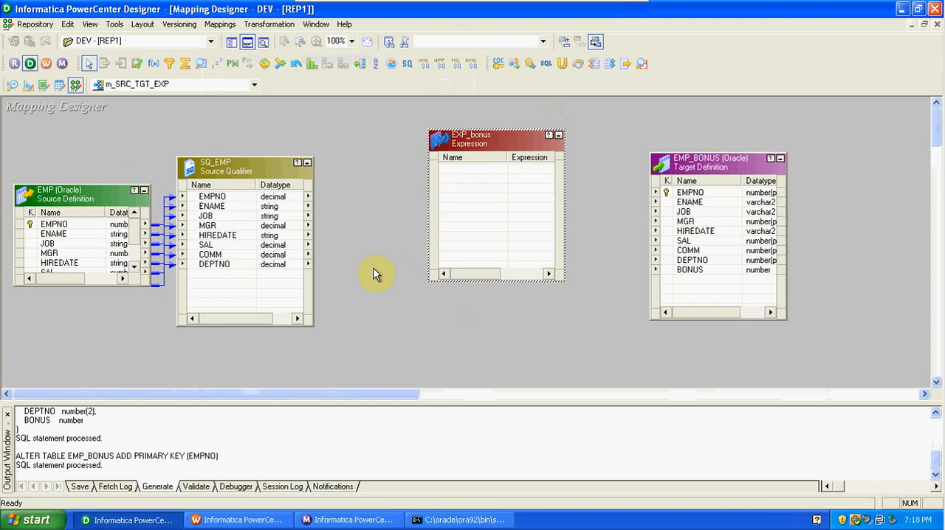
Link the SAL and COMM ports of SQ_EMP into the EXP_bonus expression.
{"action": "left_click", "coordinate": [209, 246]}
{"action": "left_click_drag", "start_coordinate": [211, 244], "coordinate": [447, 169]}
{"action": "left_click", "coordinate": [210, 255]}
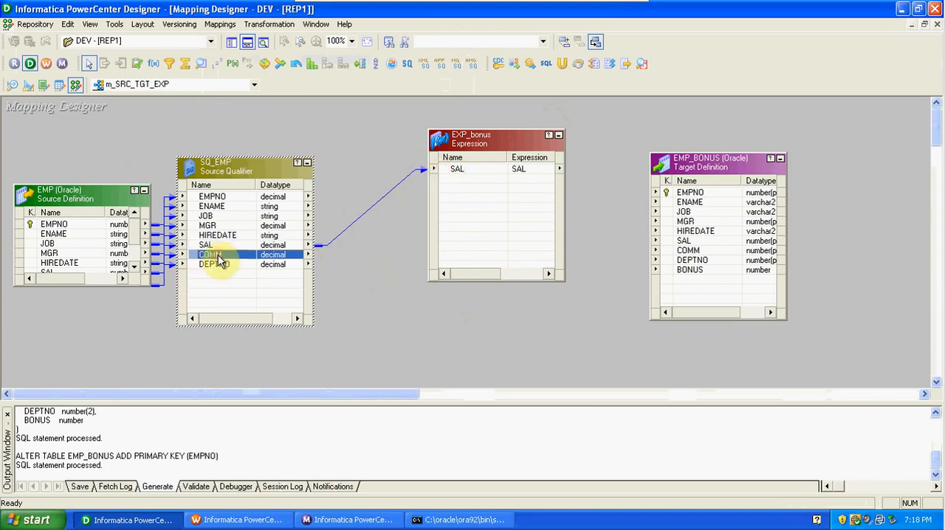
{"action": "left_click_drag", "start_coordinate": [217, 259], "coordinate": [461, 182]}
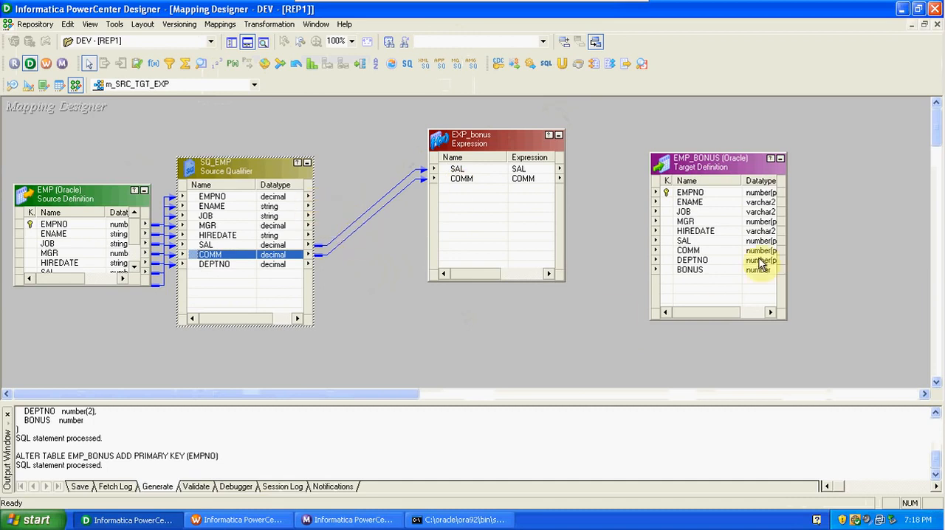
Select all SQ_EMP ports and link them to the matching columns of the EMP_BONUS target, from EMPNO to DEPTNO.
{"action": "right_click", "coordinate": [290, 197]}
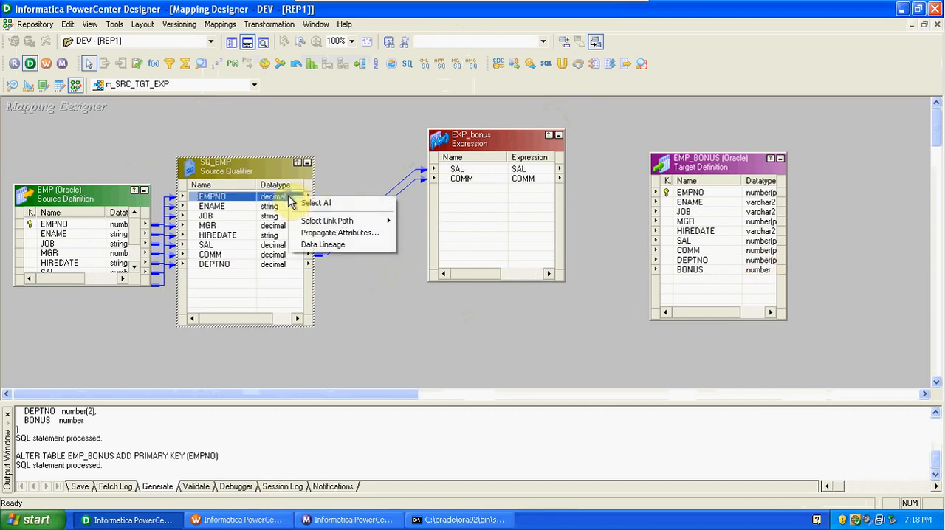
{"action": "left_click", "coordinate": [327, 204]}
{"action": "left_click_drag", "start_coordinate": [277, 198], "coordinate": [718, 193]}
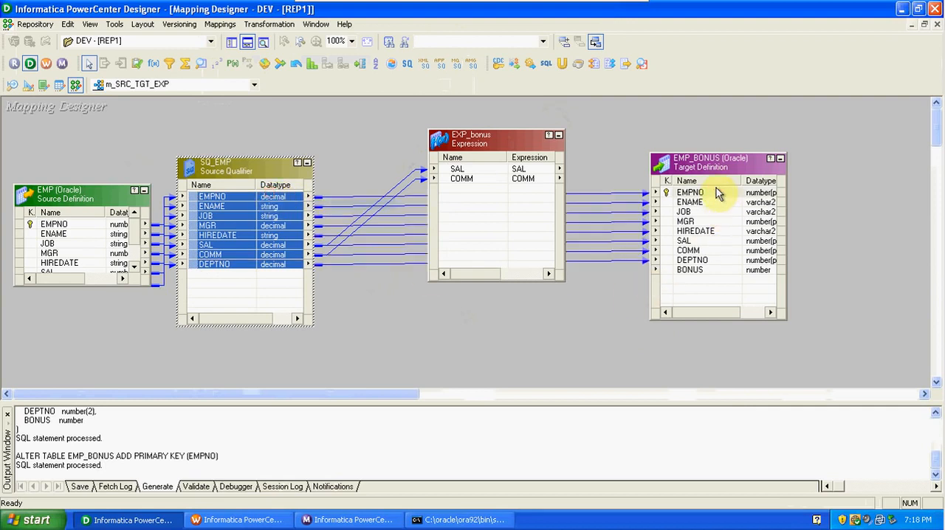
{"action": "left_click", "coordinate": [694, 271]}
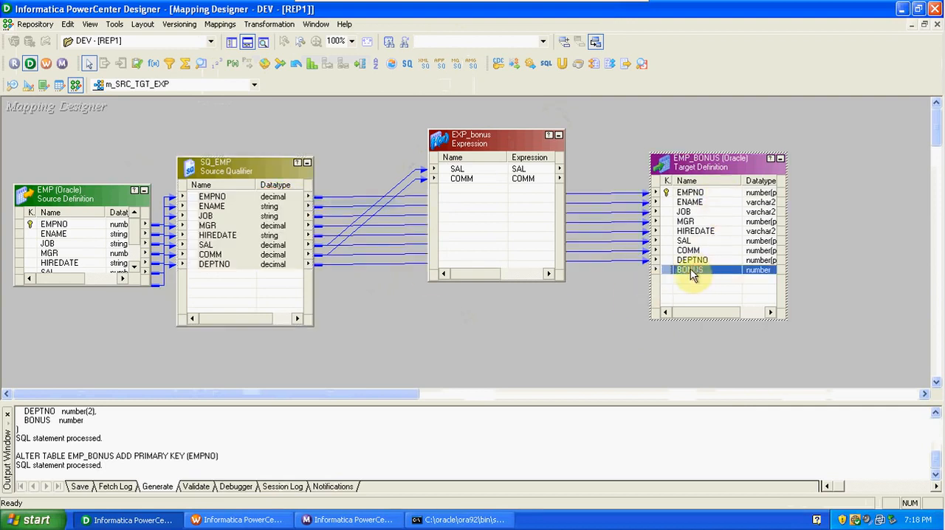
Open the ports of EXP_bonus for editing and rename the SAL port to i_SAL.
{"action": "left_click", "coordinate": [492, 193]}
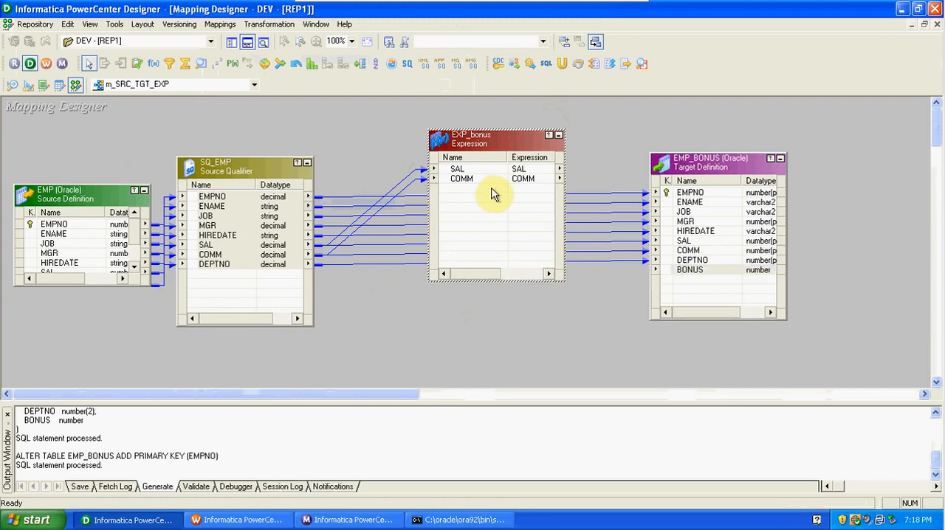
{"action": "double_click", "coordinate": [483, 177]}
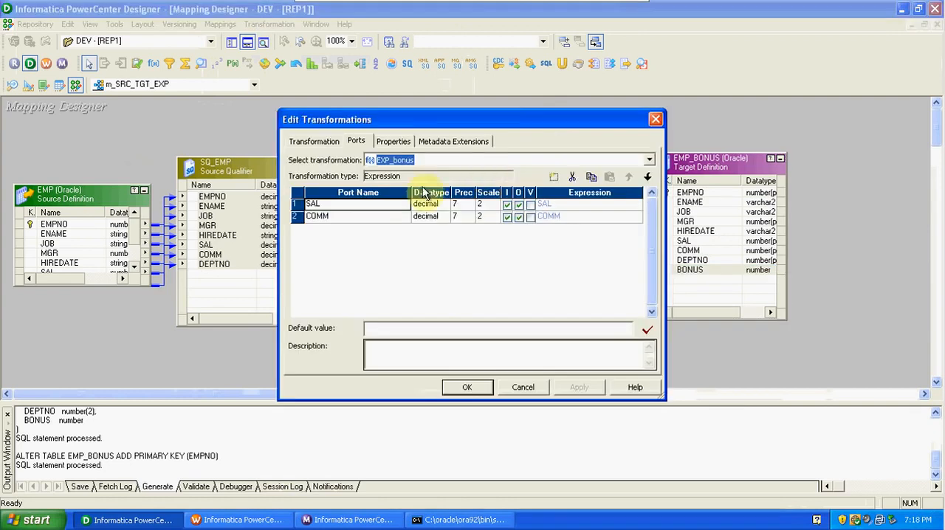
{"action": "left_click", "coordinate": [306, 207]}
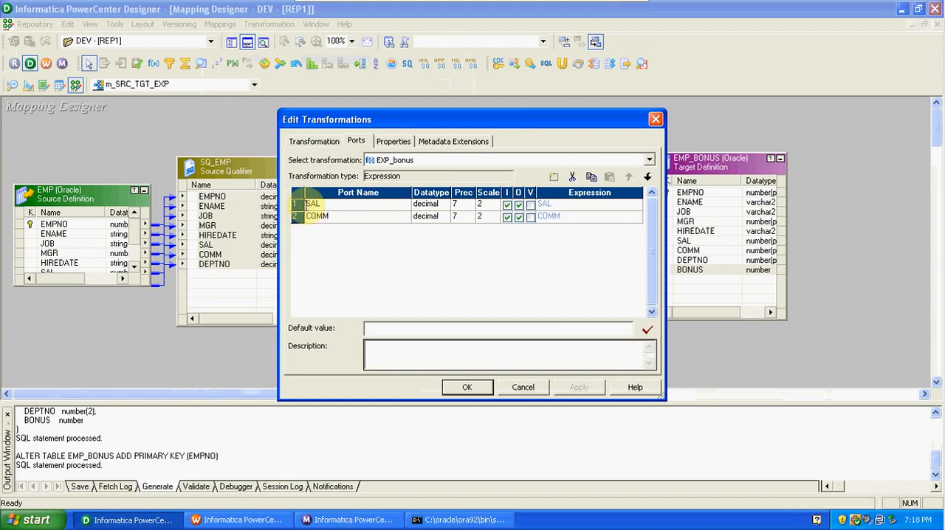
{"action": "type", "text": "in_"}
{"action": "key", "text": "BackSpace"}
{"action": "key", "text": "BackSpace"}
{"action": "key", "text": "BackSpace"}
{"action": "type", "text": "i"}
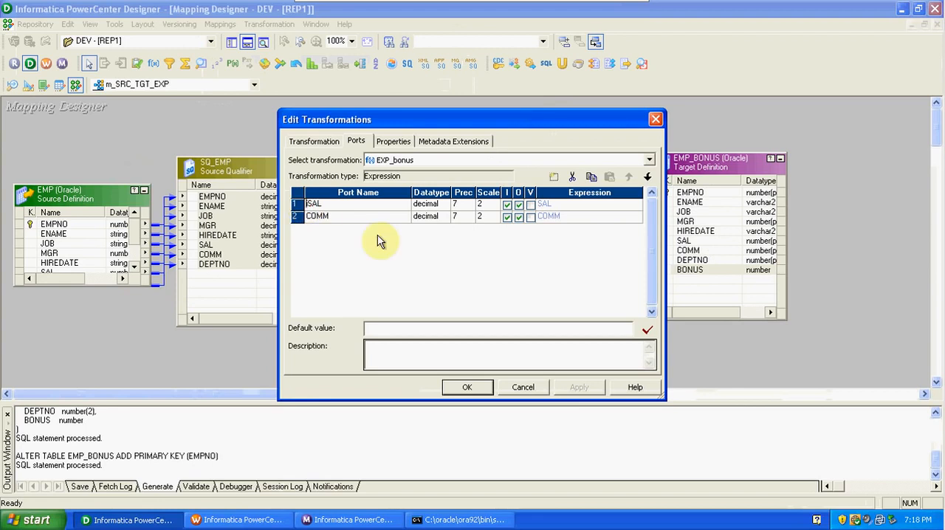
{"action": "type", "text": "_"}
Rename the COMM port of EXP_bonus to i_COMM.
{"action": "left_click", "coordinate": [308, 222]}
{"action": "left_click", "coordinate": [308, 218]}
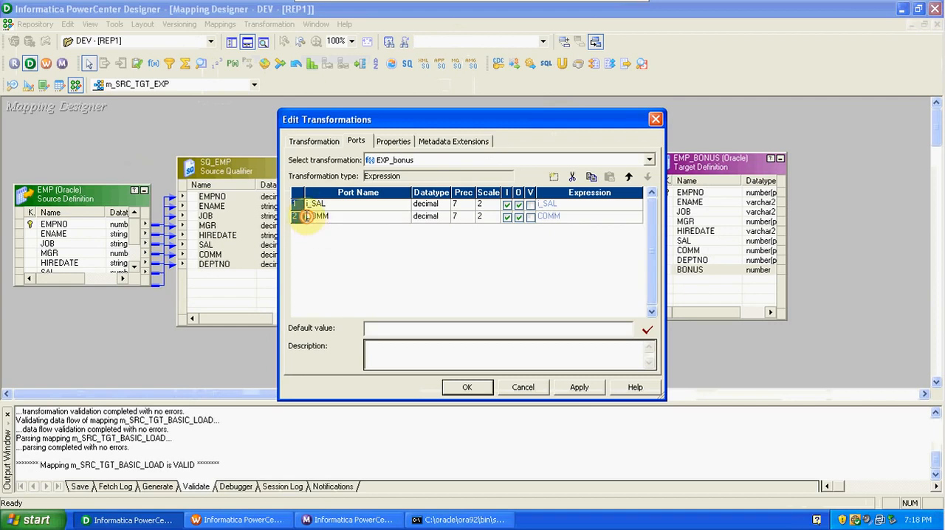
{"action": "type", "text": "i_"}
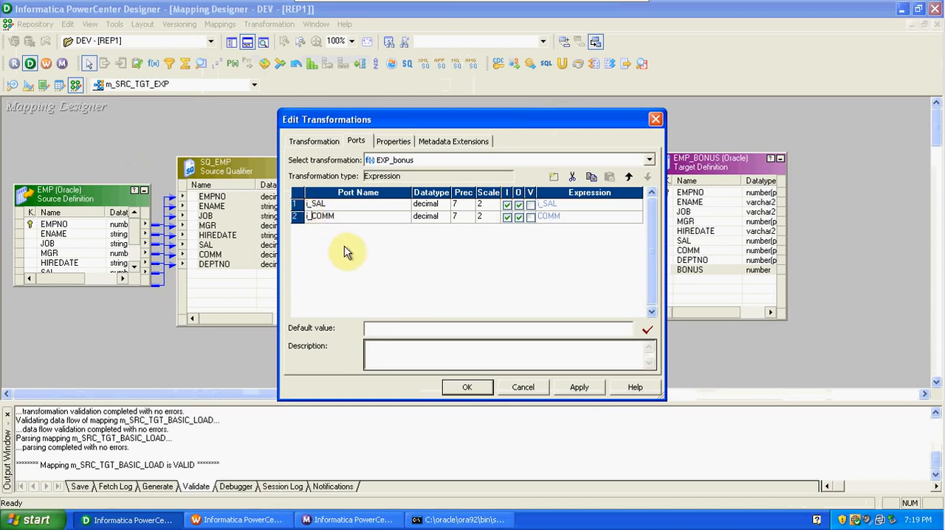
Make the i_SAL and i_COMM ports of EXP_bonus input-only by disabling their output option.
{"action": "left_click", "coordinate": [519, 205]}
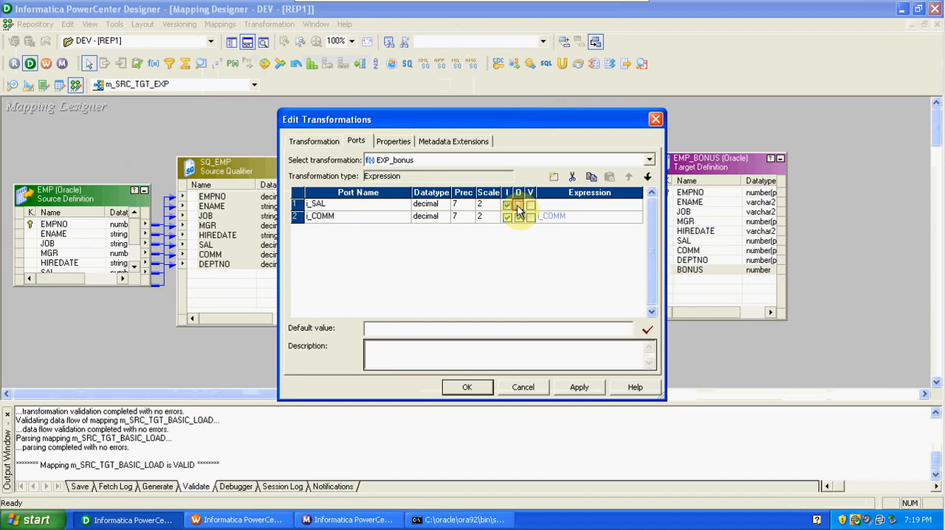
{"action": "left_click", "coordinate": [518, 217]}
{"action": "left_click", "coordinate": [518, 217]}
{"action": "left_click_drag", "start_coordinate": [527, 122], "coordinate": [472, 112]}
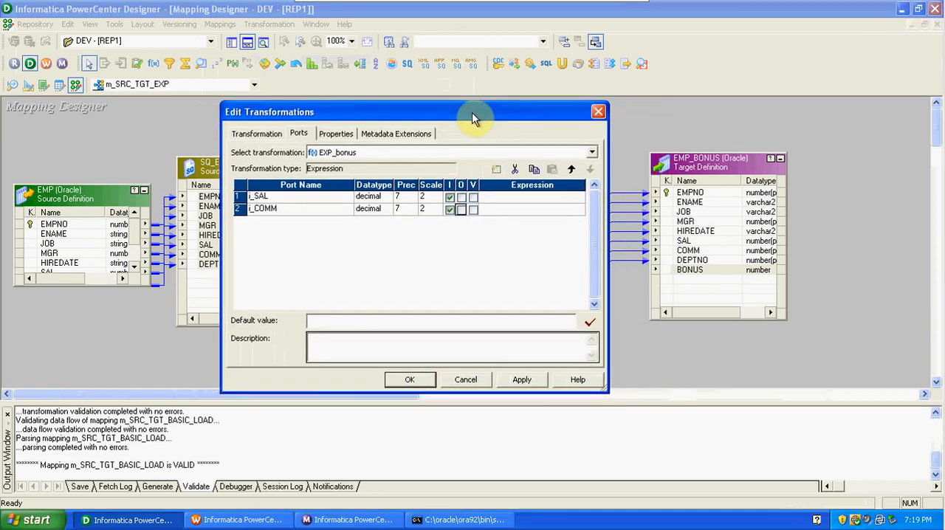
Add a new port to EXP_bonus and name it o_BONUS.
{"action": "left_click", "coordinate": [496, 170]}
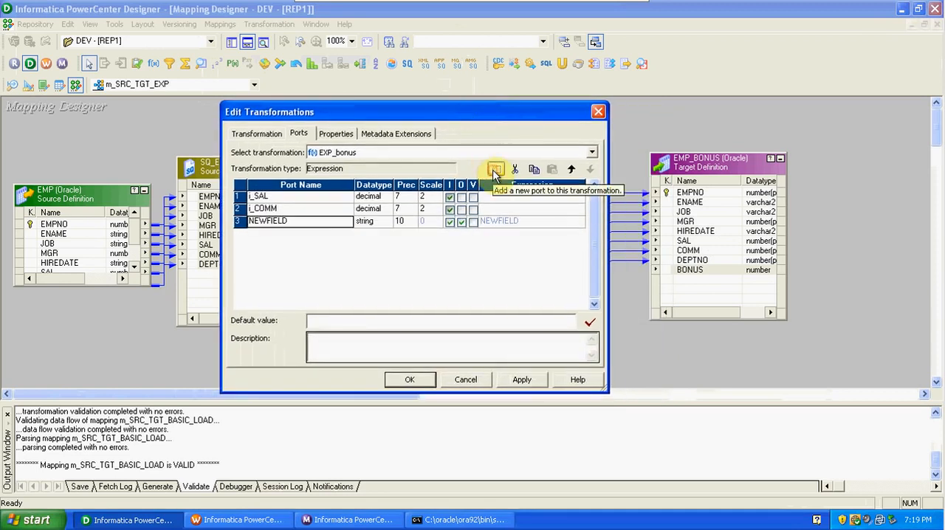
{"action": "left_click", "coordinate": [289, 220]}
{"action": "key", "text": "BackSpace"}
{"action": "key", "text": "BackSpace"}
{"action": "key", "text": "BackSpace"}
{"action": "key", "text": "BackSpace"}
{"action": "key", "text": "BackSpace"}
{"action": "key", "text": "BackSpace"}
{"action": "key", "text": "BackSpace"}
{"action": "key", "text": "BackSpace"}
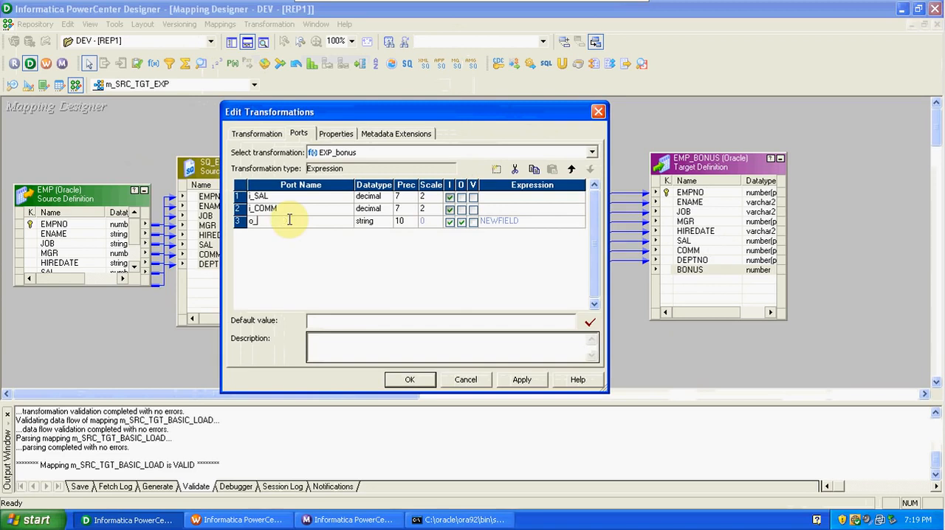
{"action": "type", "text": "o_BONUS"}
Set the datatype of o_BONUS to integer and make it an output-only port.
{"action": "left_click", "coordinate": [384, 223]}
{"action": "left_click", "coordinate": [385, 223]}
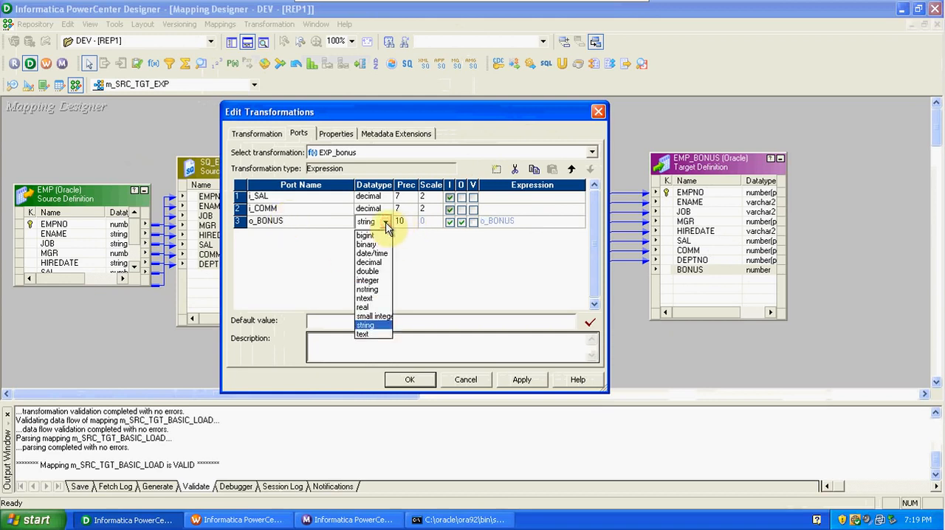
{"action": "left_click", "coordinate": [378, 281]}
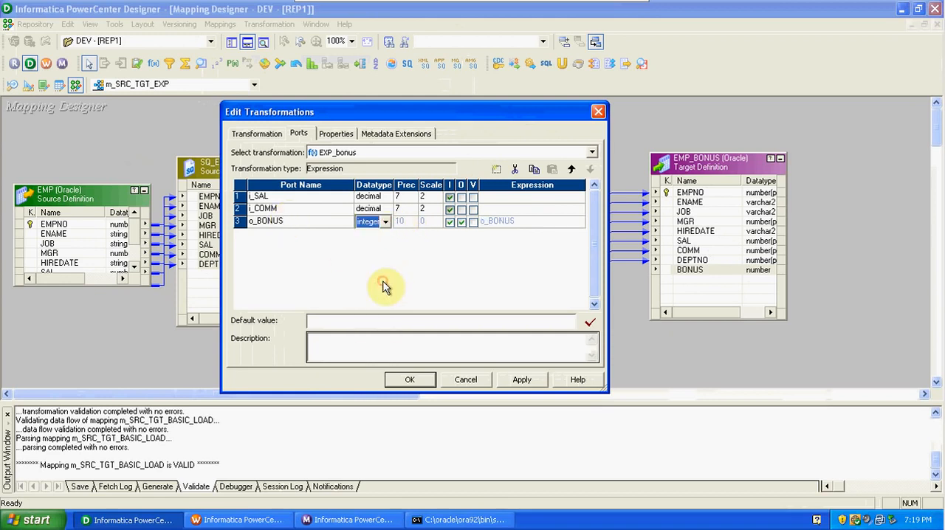
{"action": "left_click", "coordinate": [450, 222]}
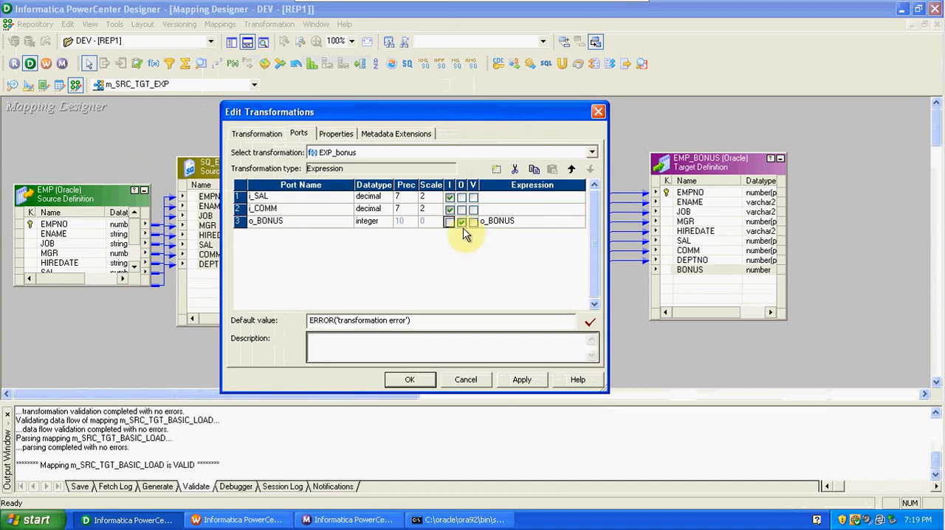
Open the expression of o_BONUS and replace its default formula with the IIF function.
{"action": "left_click", "coordinate": [580, 221]}
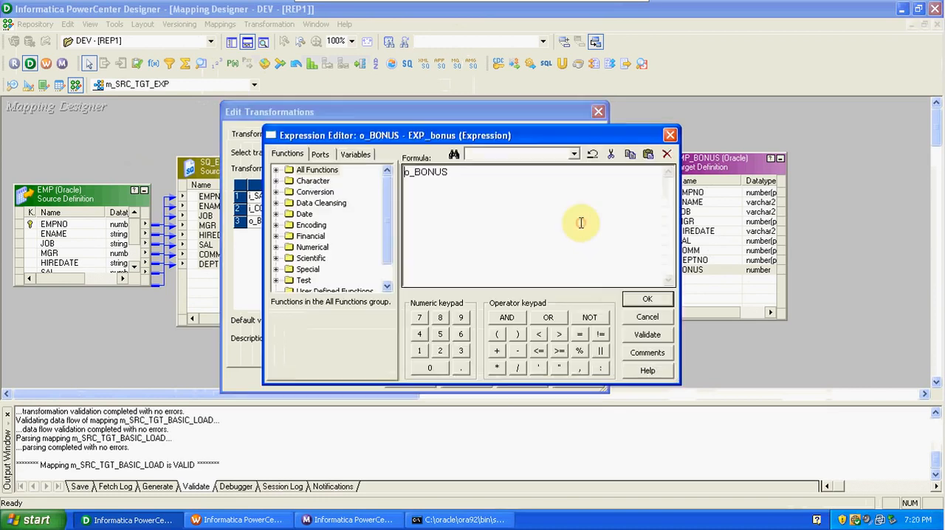
{"action": "left_click", "coordinate": [458, 171]}
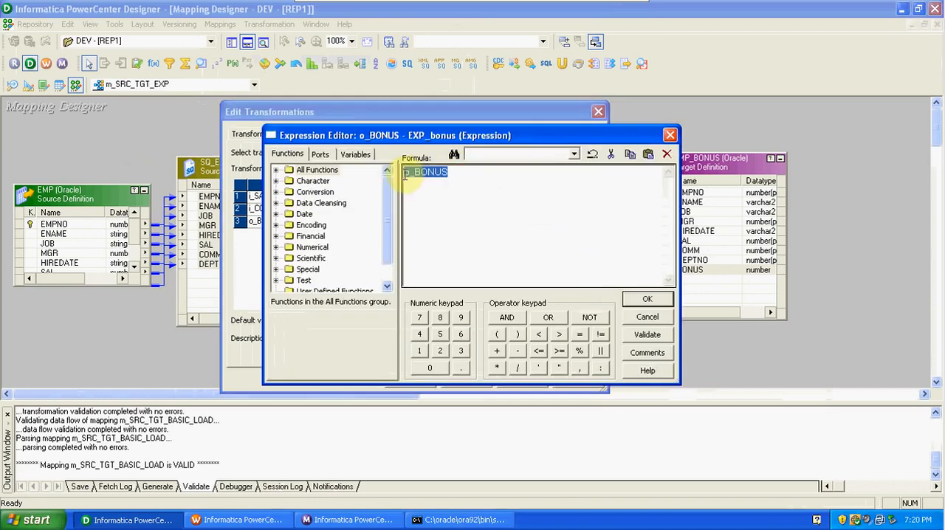
{"action": "double_click", "coordinate": [409, 172]}
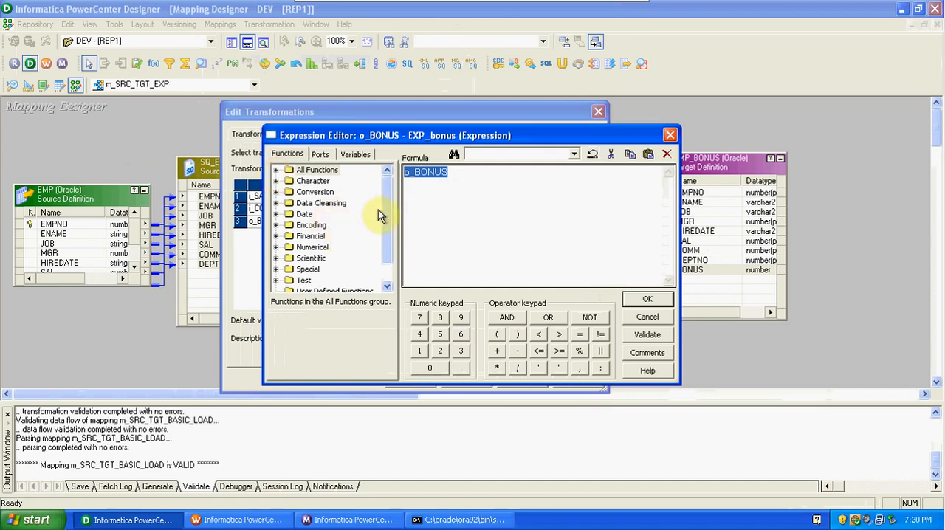
{"action": "left_click_drag", "start_coordinate": [390, 205], "coordinate": [386, 234]}
{"action": "left_click", "coordinate": [276, 170]}
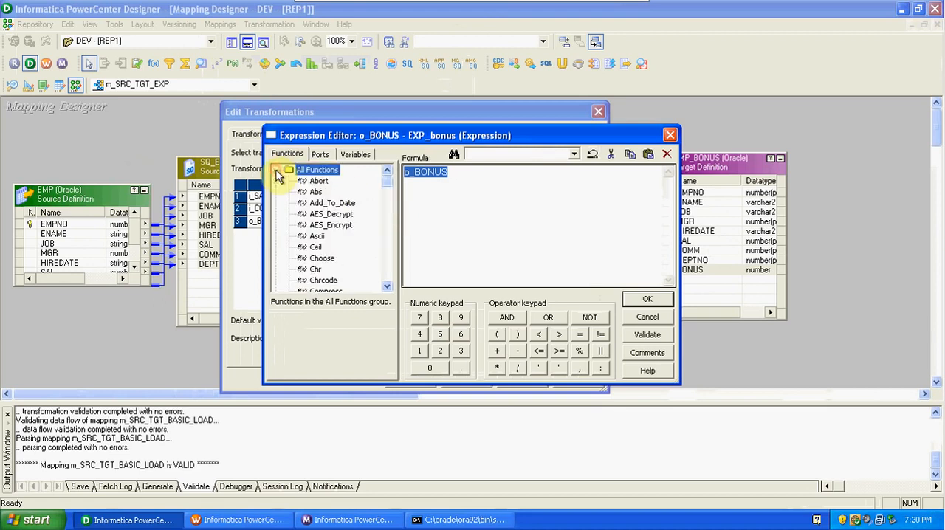
{"action": "mouse_move", "coordinate": [388, 184]}
{"action": "left_mouse_down"}
{"action": "mouse_move", "coordinate": [390, 285]}
{"action": "mouse_move", "coordinate": [384, 184]}
{"action": "mouse_move", "coordinate": [388, 200]}
{"action": "left_mouse_up"}
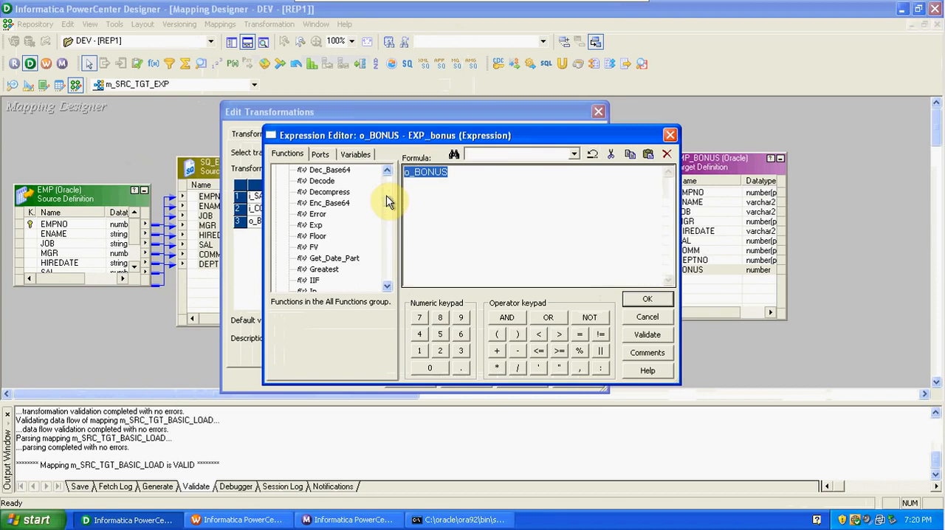
{"action": "left_click_drag", "start_coordinate": [387, 196], "coordinate": [387, 200]}
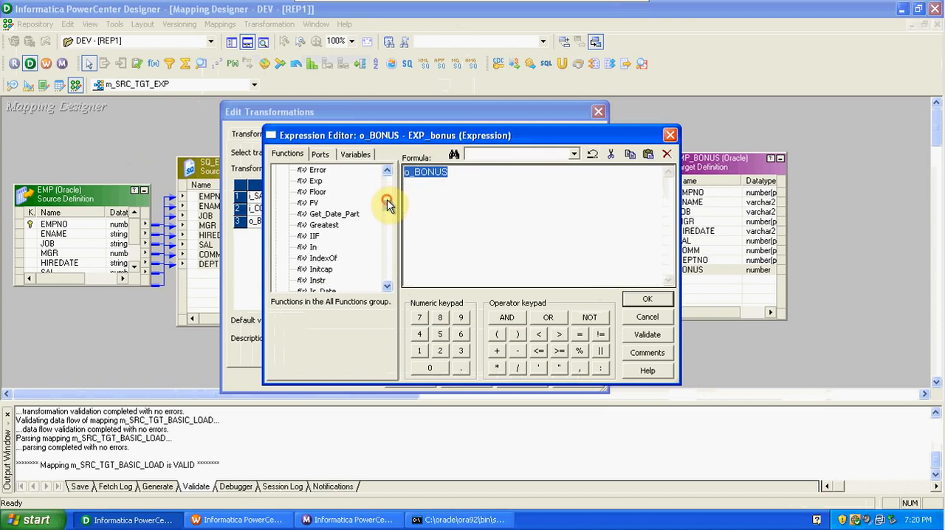
{"action": "double_click", "coordinate": [314, 237]}
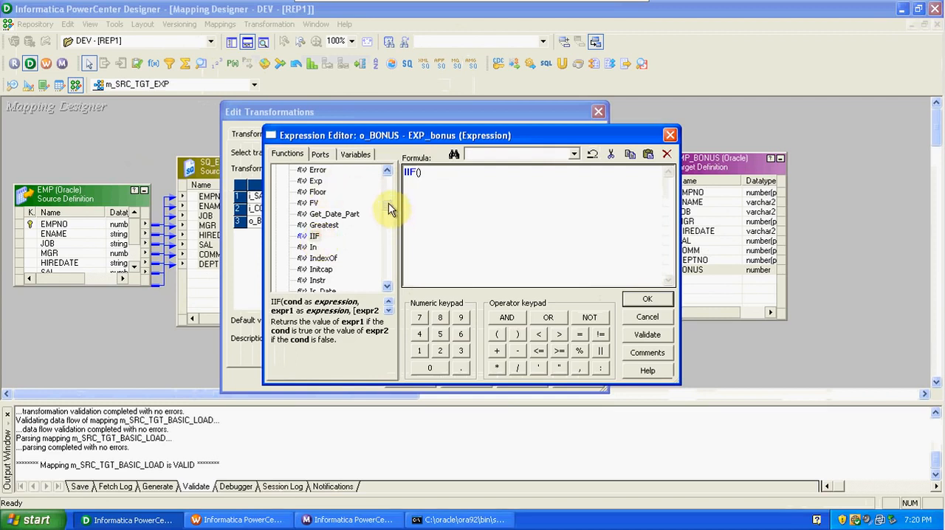
Insert ISNULL(i_COMM) as the condition inside the IIF function.
{"action": "left_click_drag", "start_coordinate": [388, 203], "coordinate": [388, 208]}
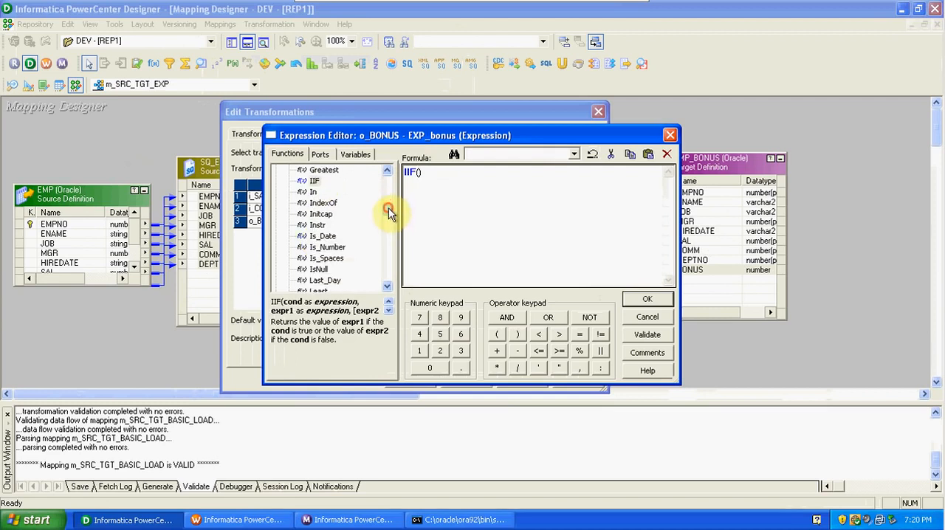
{"action": "double_click", "coordinate": [325, 271]}
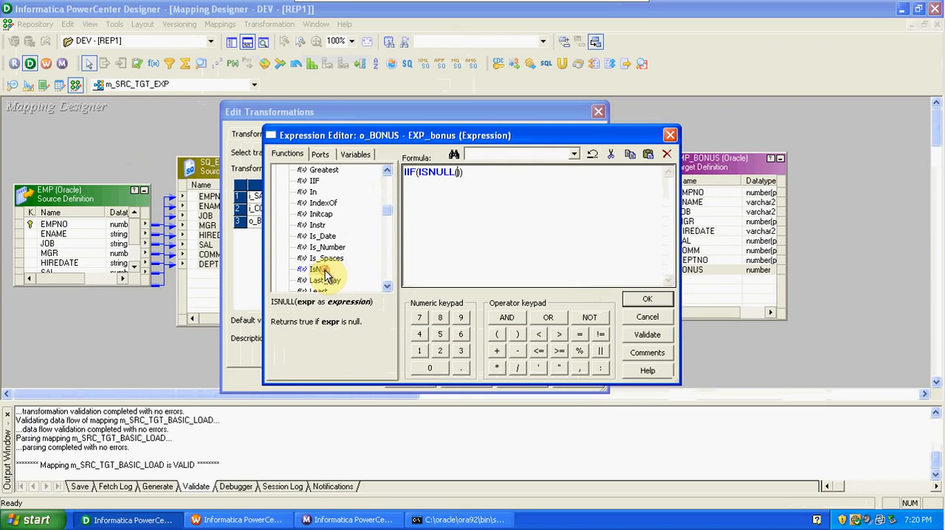
{"action": "left_click", "coordinate": [327, 156]}
{"action": "double_click", "coordinate": [325, 192]}
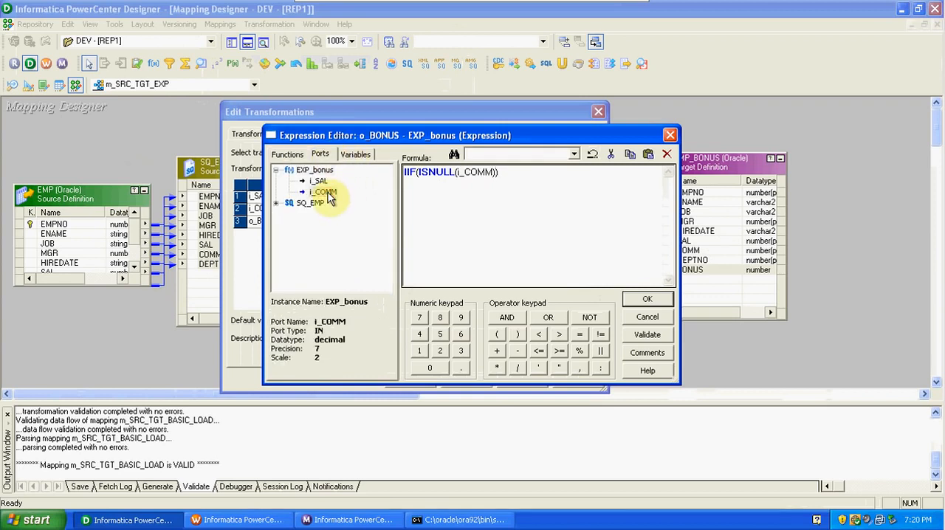
Complete the IIF with i_SAL+200 as the true result and i_SAL as the false result.
{"action": "type", "text": ","}
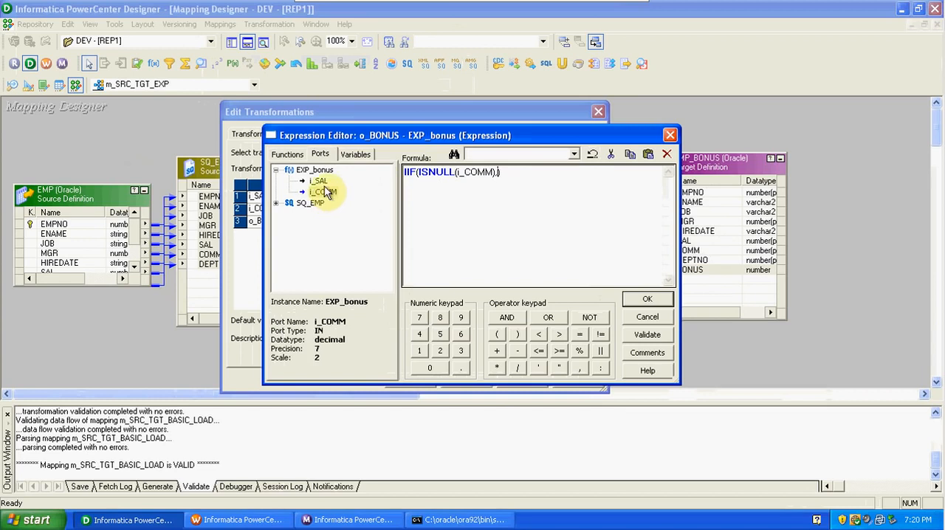
{"action": "double_click", "coordinate": [320, 181]}
{"action": "type", "text": "+"}
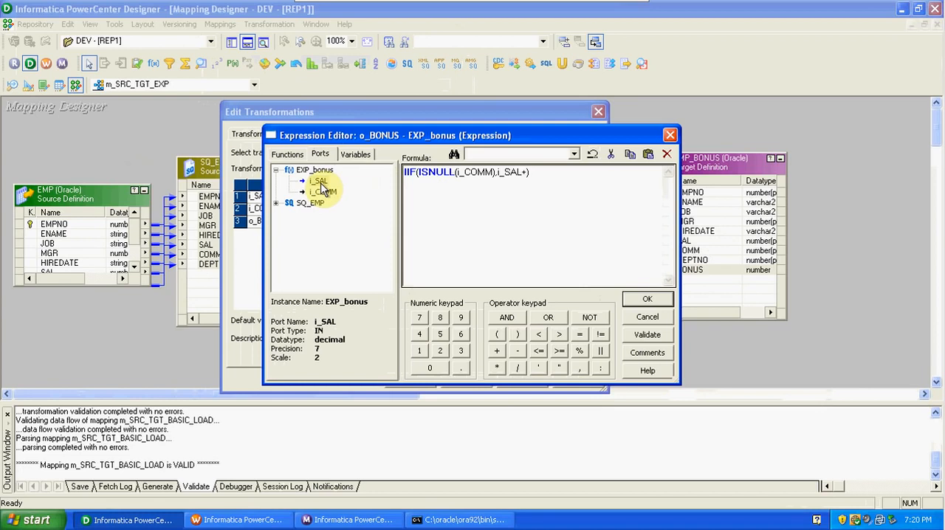
{"action": "key", "text": "BackSpace"}
{"action": "key", "text": "BackSpace"}
{"action": "type", "text": "+200,"}
{"action": "double_click", "coordinate": [320, 182]}
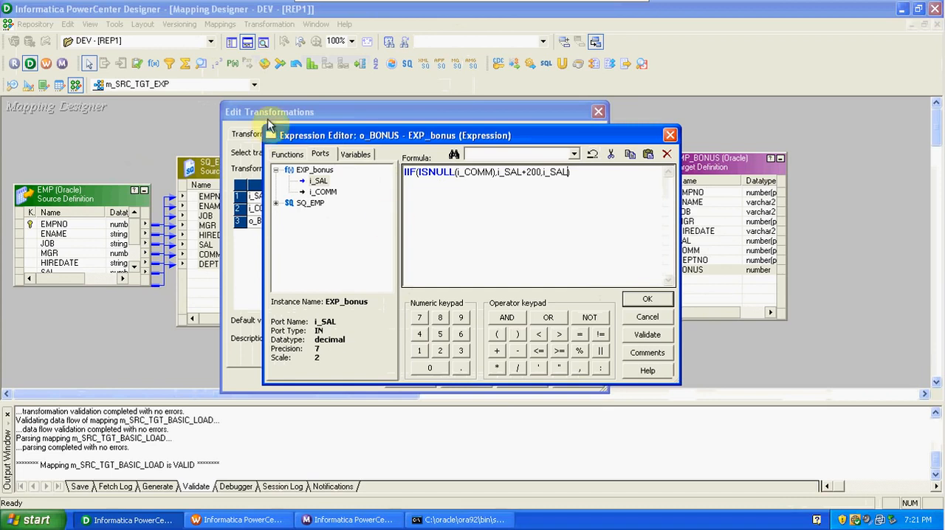
{"action": "left_click", "coordinate": [287, 155]}
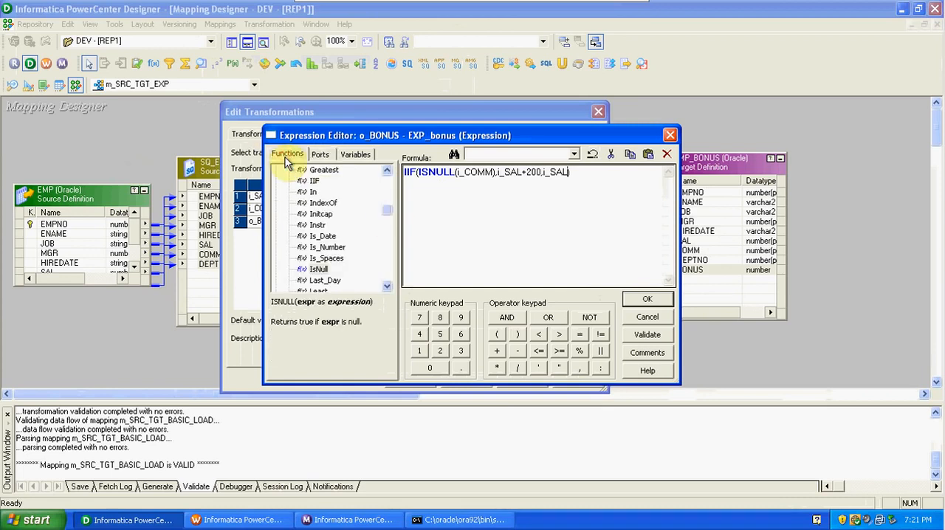
{"action": "left_click_drag", "start_coordinate": [387, 210], "coordinate": [387, 177]}
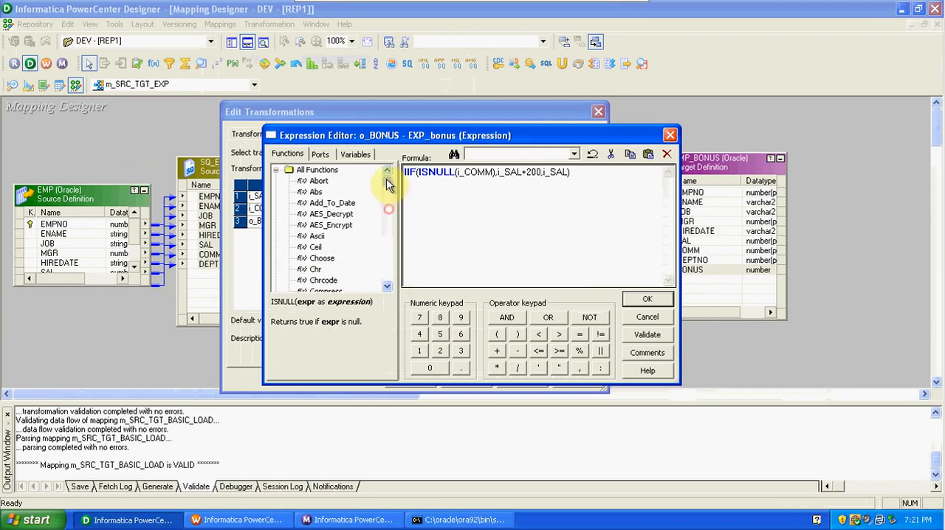
{"action": "left_click", "coordinate": [276, 170]}
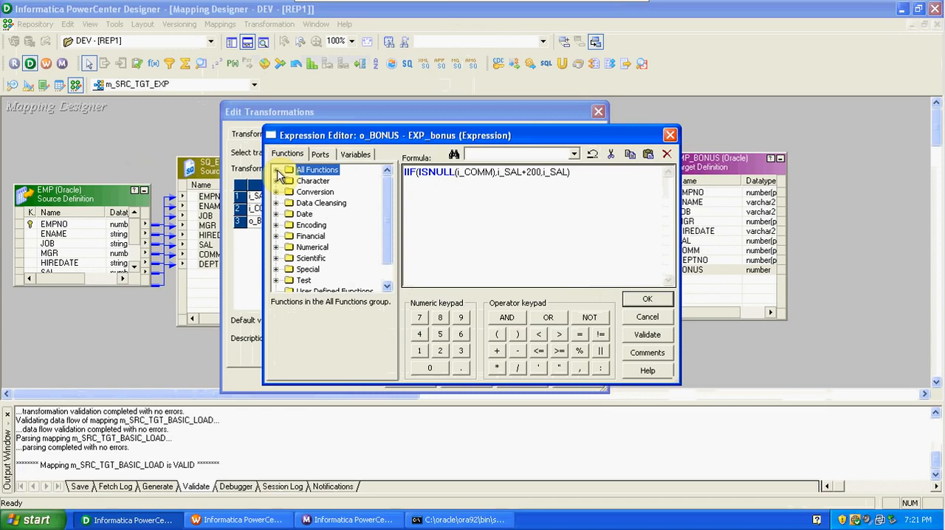
Validate the o_BONUS formula, accept it, and apply the port changes to EXP_bonus.
{"action": "left_click", "coordinate": [648, 336]}
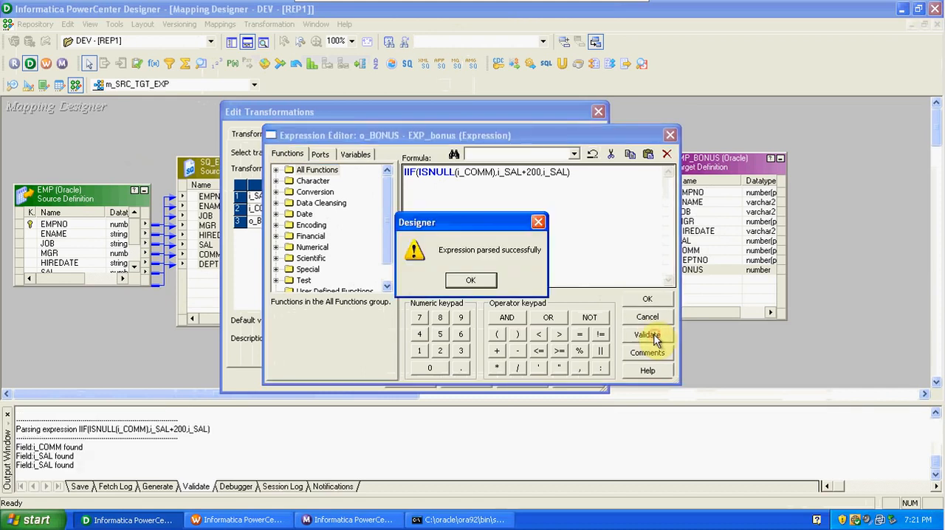
{"action": "left_click", "coordinate": [481, 281]}
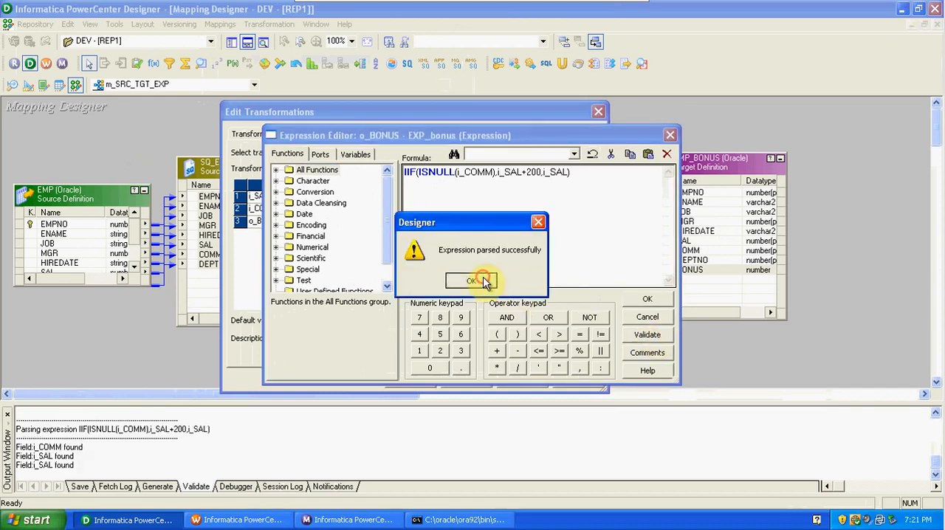
{"action": "left_click", "coordinate": [660, 298]}
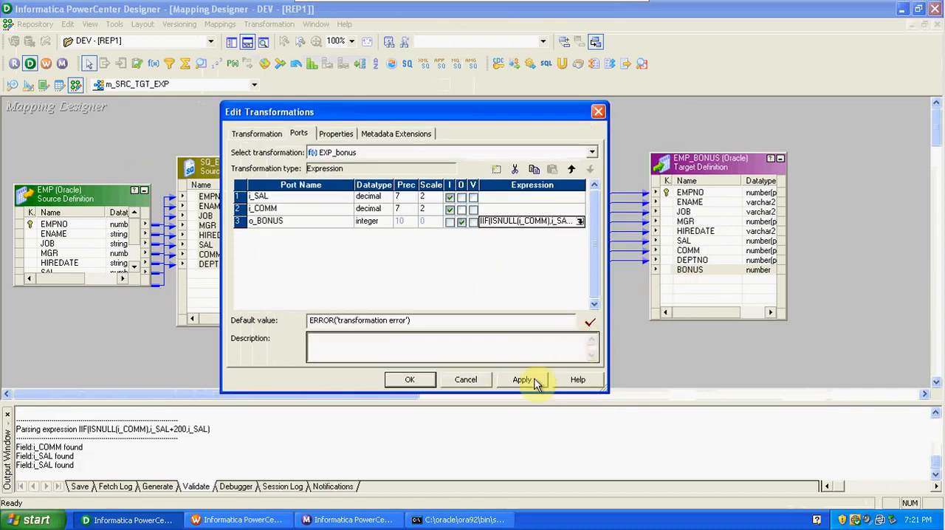
{"action": "left_click", "coordinate": [523, 380]}
{"action": "left_click", "coordinate": [423, 380]}
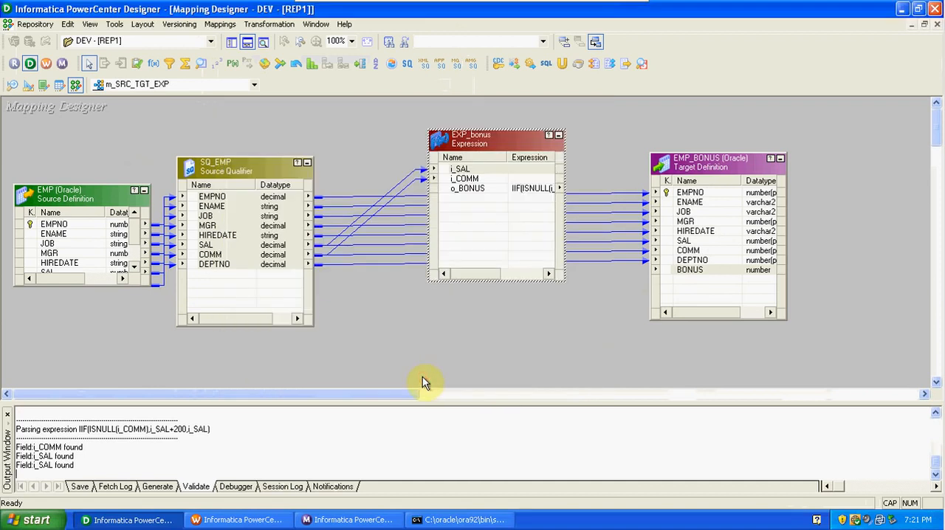
Link the o_BONUS port of EXP_bonus to the BONUS column of the EMP_BONUS target.
{"action": "left_click_drag", "start_coordinate": [481, 190], "coordinate": [691, 272]}
{"action": "left_click", "coordinate": [705, 161]}
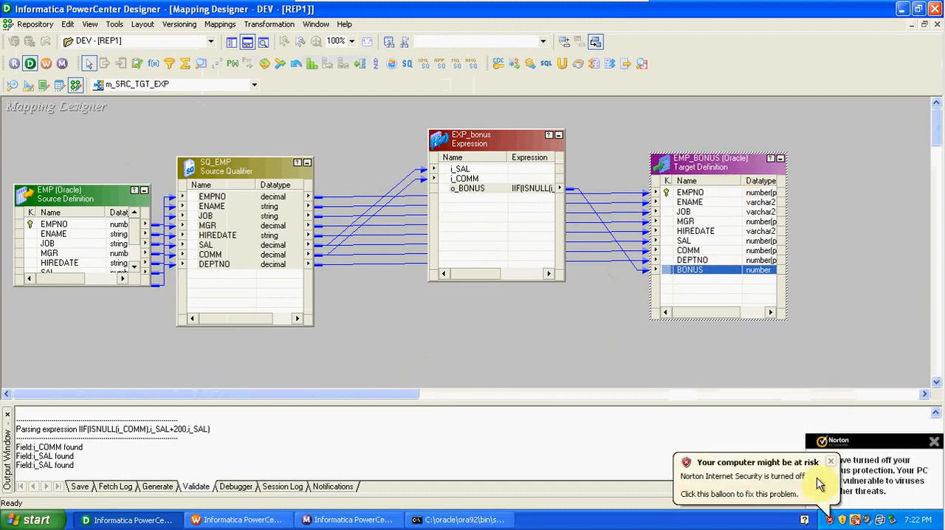
Dismiss the Windows security balloon and the Norton protection notifications.
{"action": "left_click", "coordinate": [830, 462]}
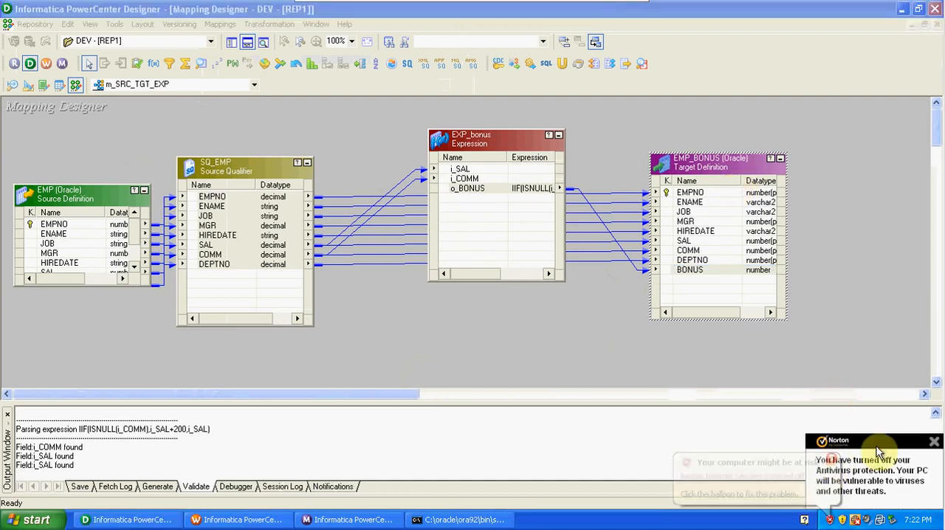
{"action": "left_click", "coordinate": [933, 443]}
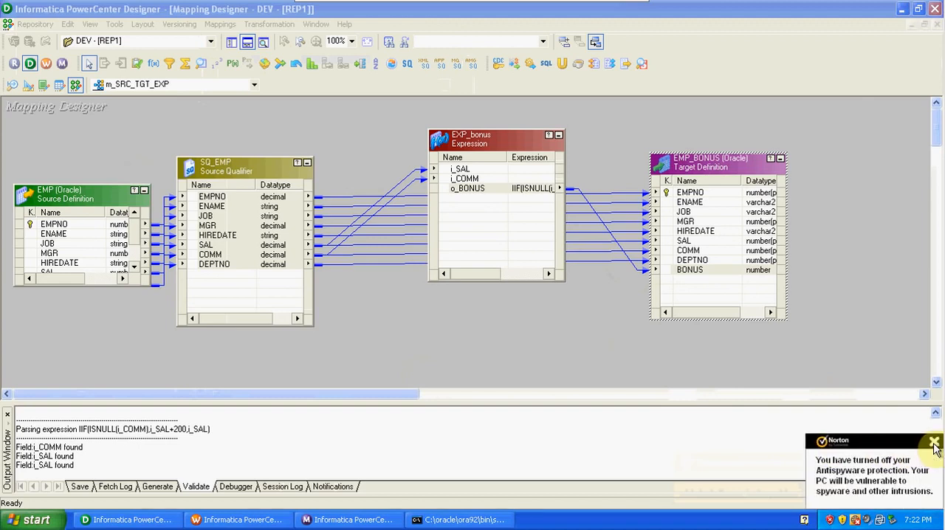
{"action": "left_click", "coordinate": [934, 443]}
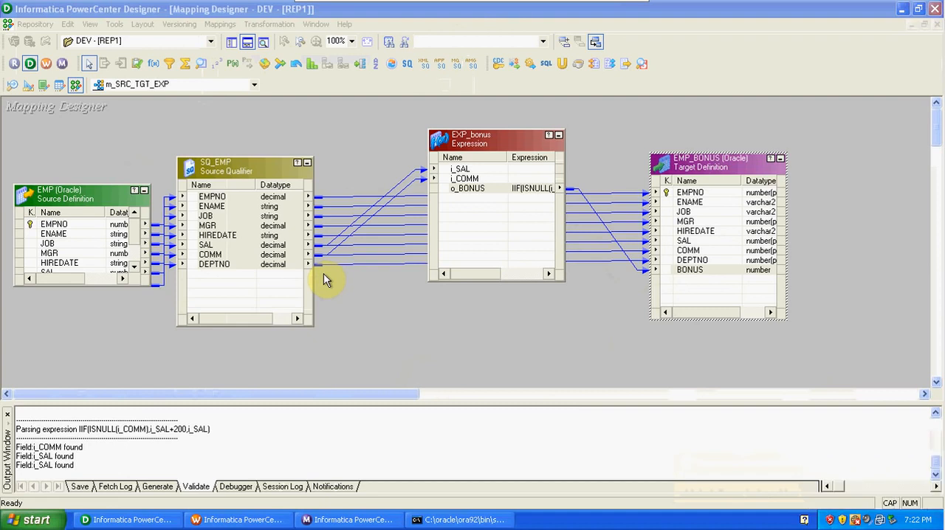
Validate mapping m_SRC_TGT_EXP and save it to the repository.
{"action": "left_click", "coordinate": [222, 25]}
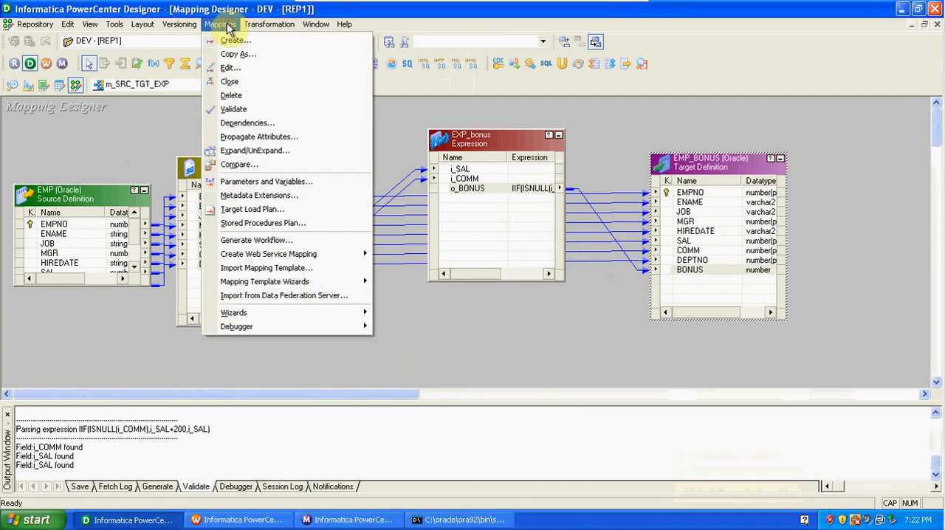
{"action": "left_click", "coordinate": [241, 110]}
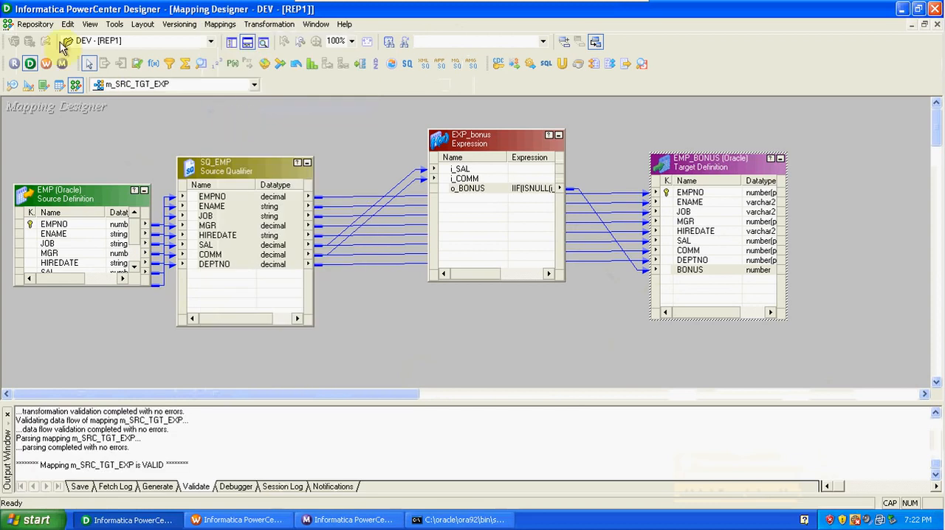
{"action": "left_click", "coordinate": [37, 24]}
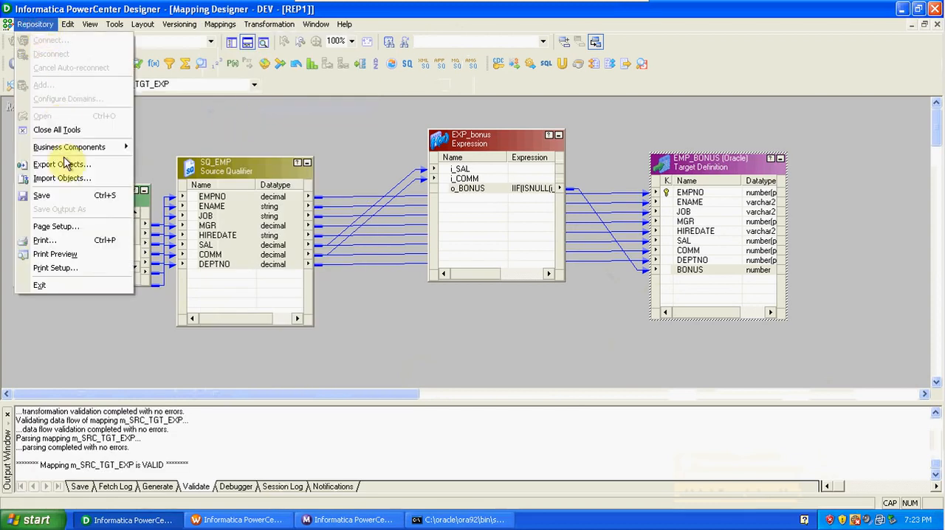
{"action": "left_click", "coordinate": [69, 197]}
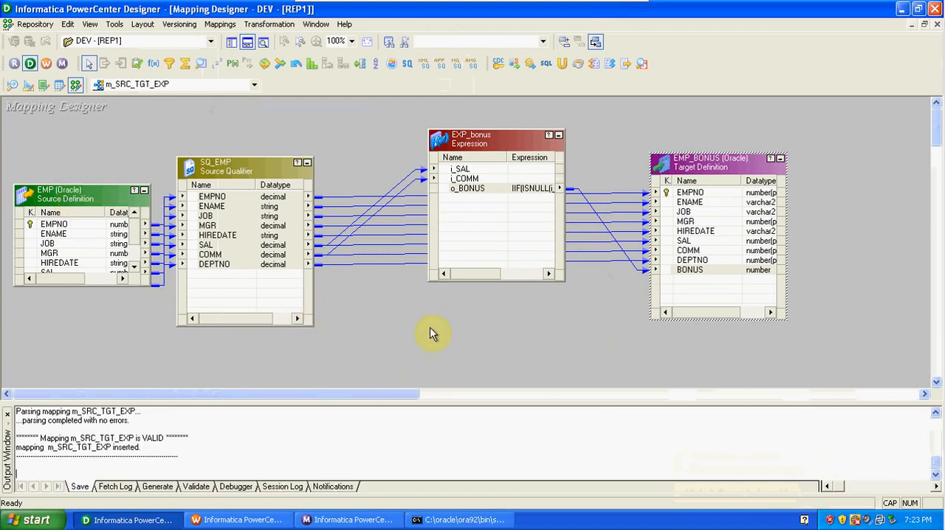
Switch to Workflow Manager and bring up the Workflow Designer workspace.
{"action": "left_click", "coordinate": [46, 65]}
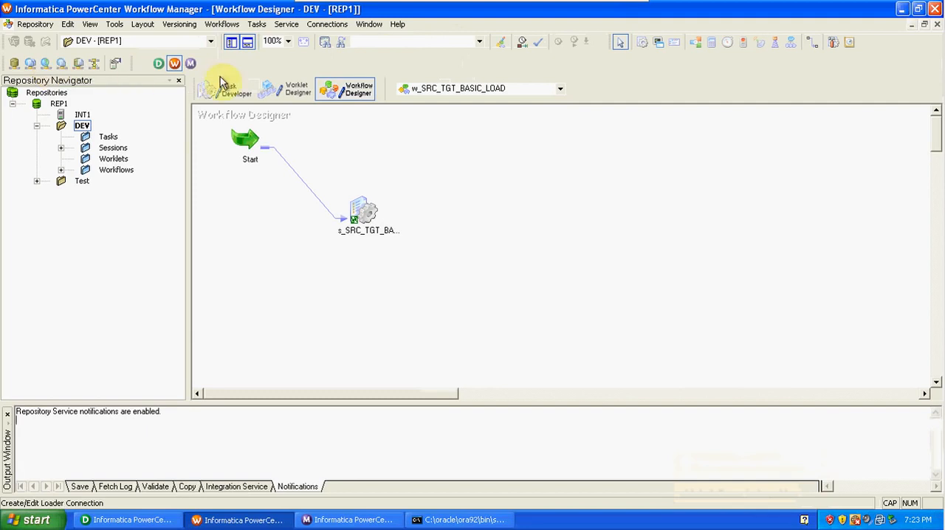
{"action": "left_click", "coordinate": [232, 94]}
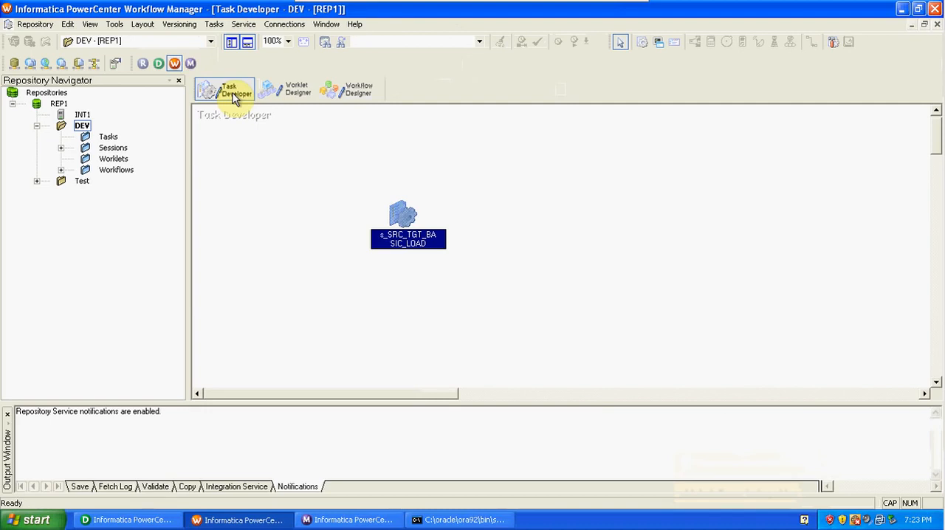
{"action": "left_click", "coordinate": [364, 96]}
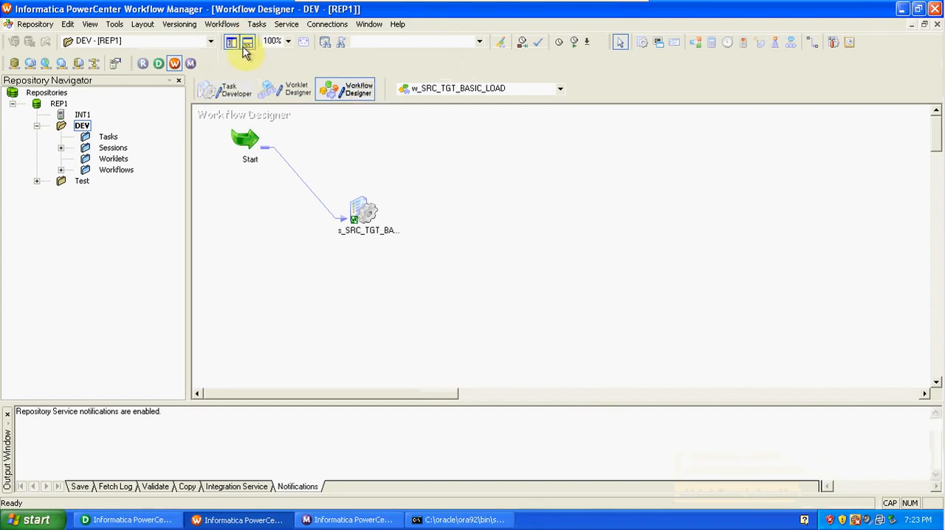
Create a new workflow named w_SRC_TGT_EXP in the DEV folder.
{"action": "left_click", "coordinate": [222, 25]}
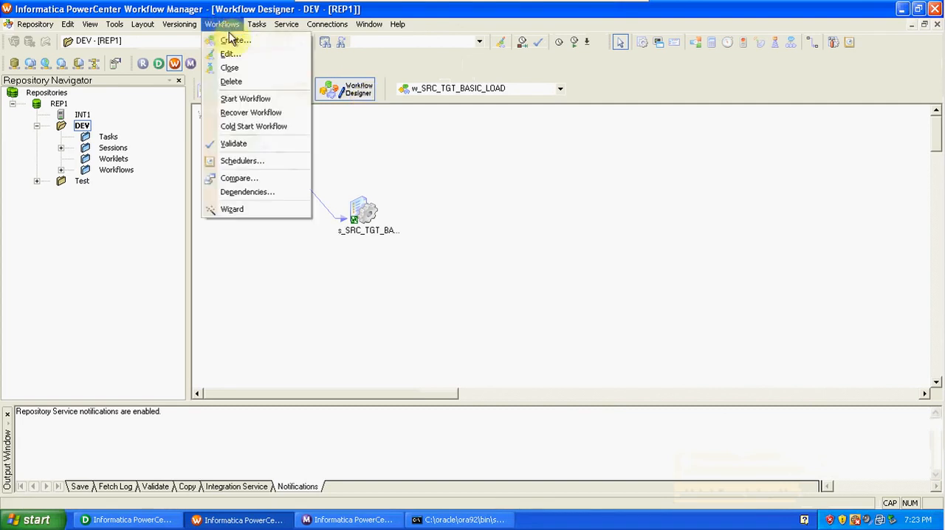
{"action": "left_click", "coordinate": [232, 40]}
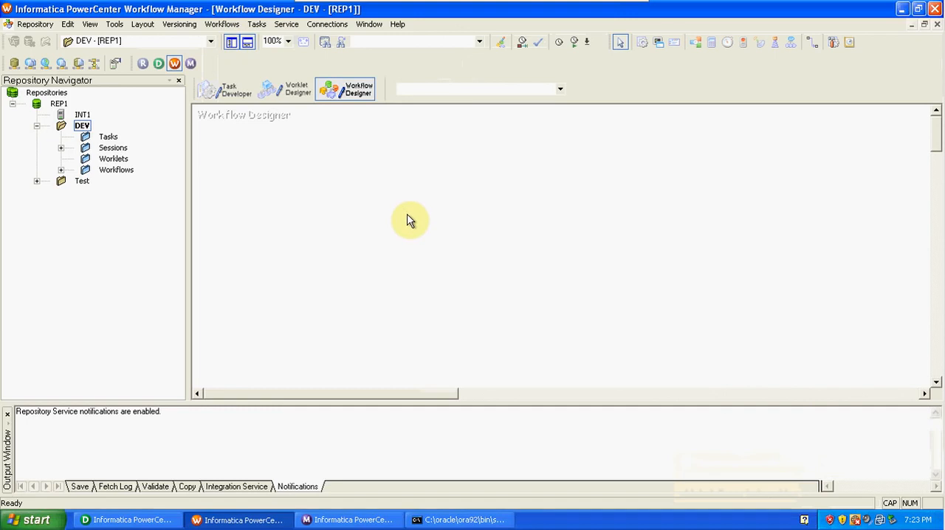
{"action": "type", "text": "W"}
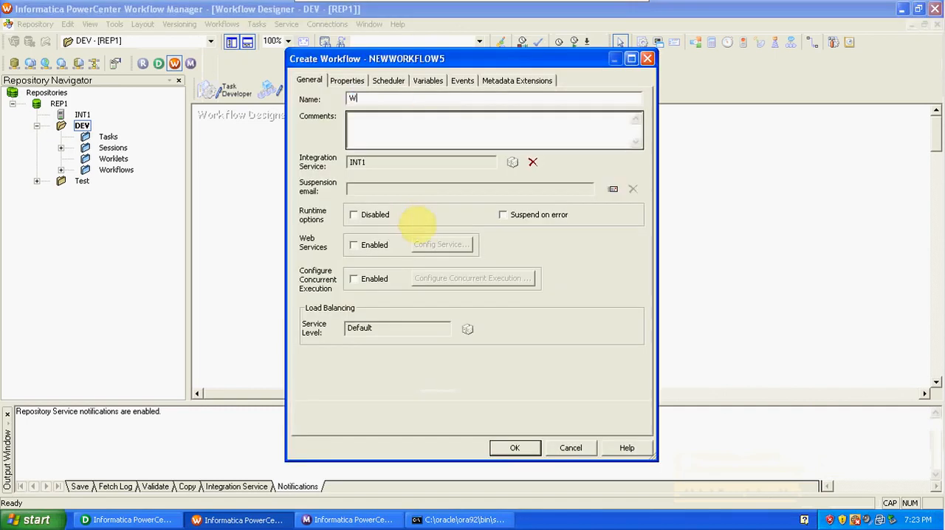
{"action": "key", "text": "BackSpace"}
{"action": "type", "text": "w_SRC_TGT_EXP"}
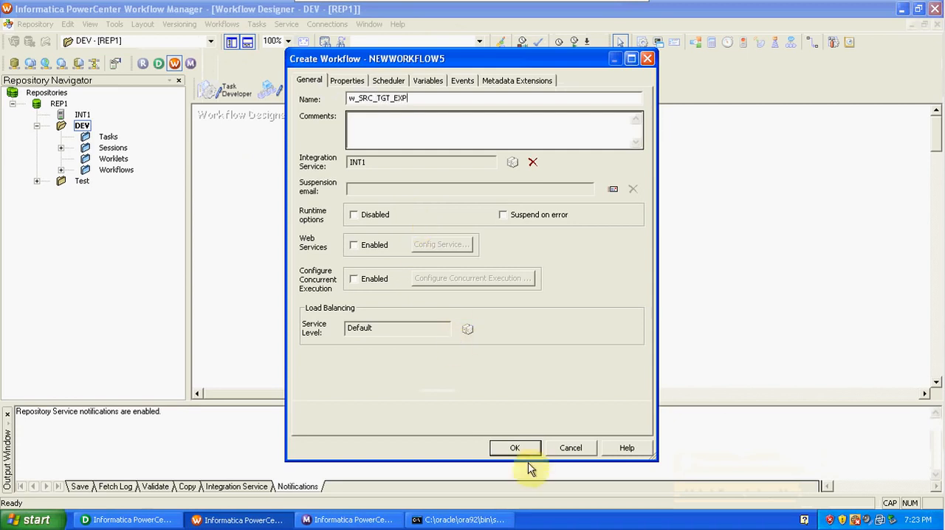
{"action": "left_click", "coordinate": [513, 448]}
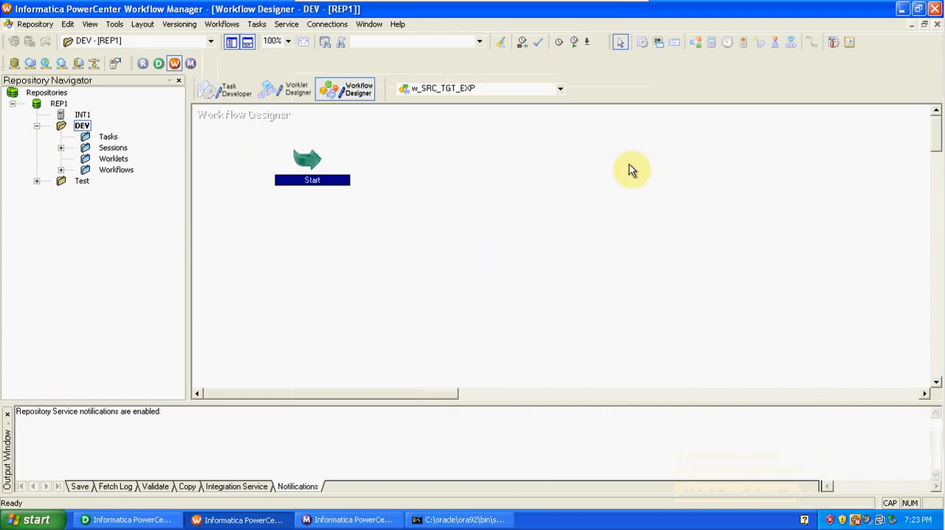
Define a new Session task named s_SRC_TGT_EXP for the workflow.
{"action": "left_click", "coordinate": [257, 25]}
{"action": "left_click", "coordinate": [267, 38]}
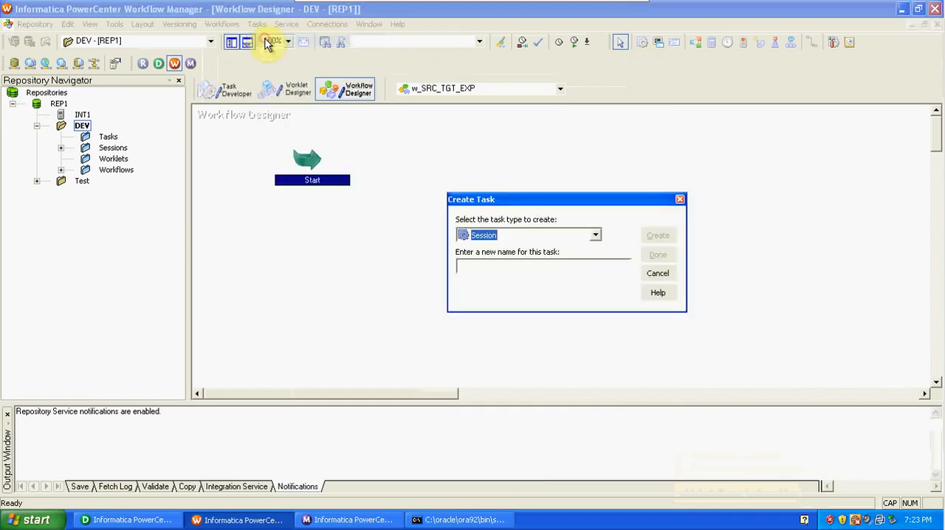
{"action": "left_click", "coordinate": [515, 267]}
{"action": "key", "text": "Caps_Lock"}
{"action": "type", "text": "s"}
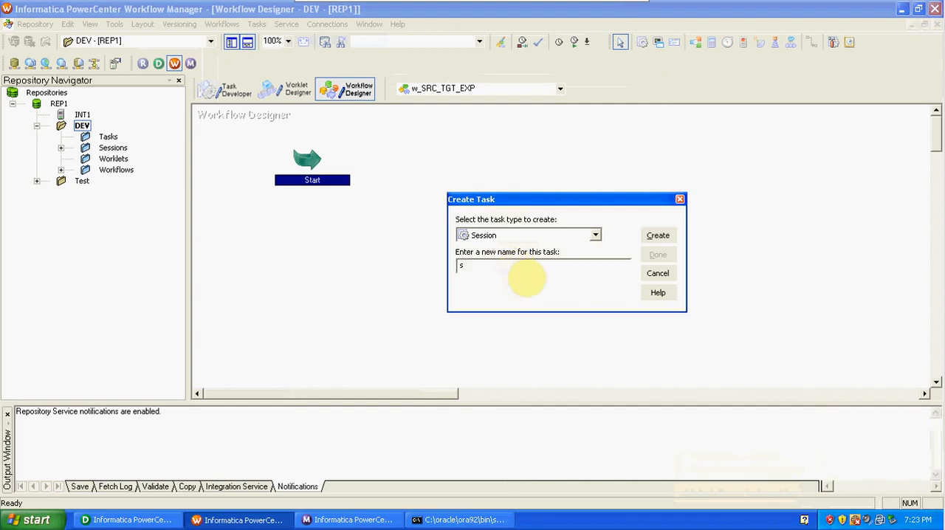
{"action": "type", "text": "_"}
{"action": "key", "text": "Caps_Lock"}
{"action": "type", "text": "SRC_TGT_"}
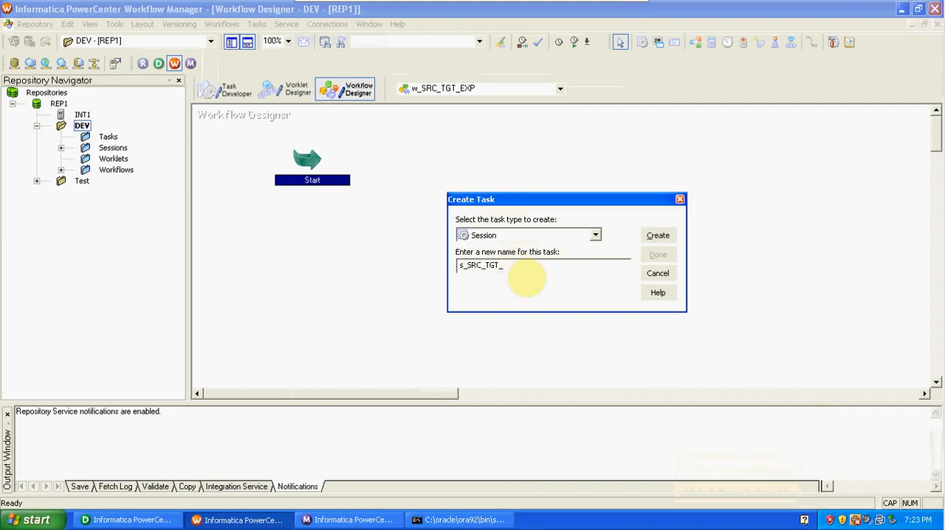
{"action": "type", "text": "EXP"}
Create the session with mapping m_SRC_TGT_EXP associated and finish the task creation.
{"action": "left_click", "coordinate": [657, 236]}
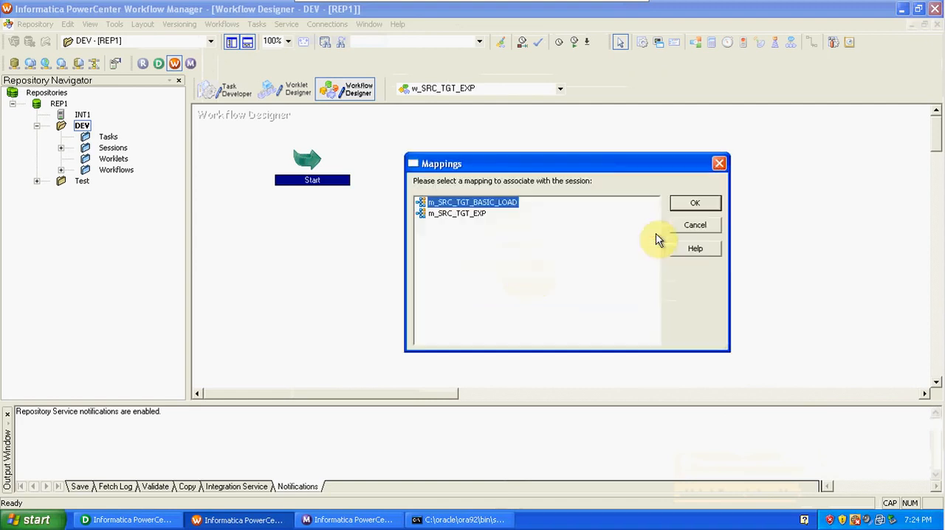
{"action": "left_click", "coordinate": [486, 216]}
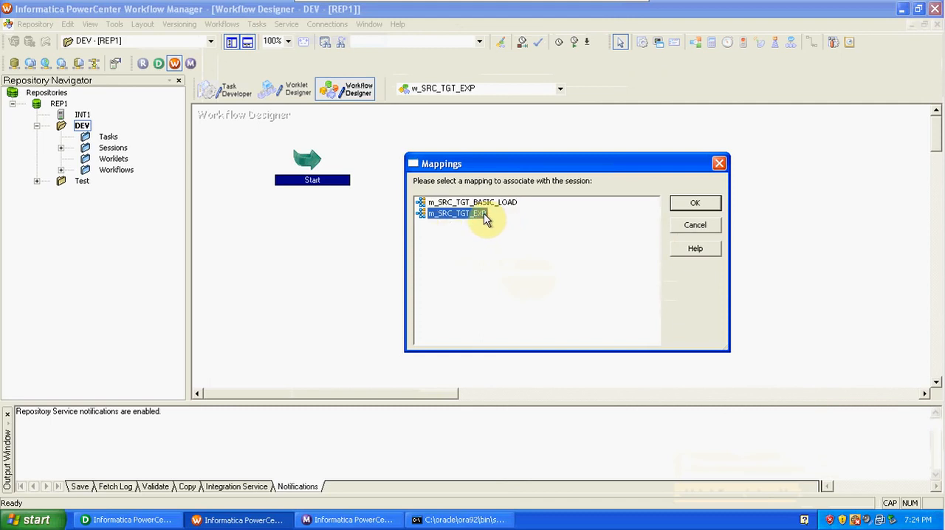
{"action": "left_click", "coordinate": [690, 203]}
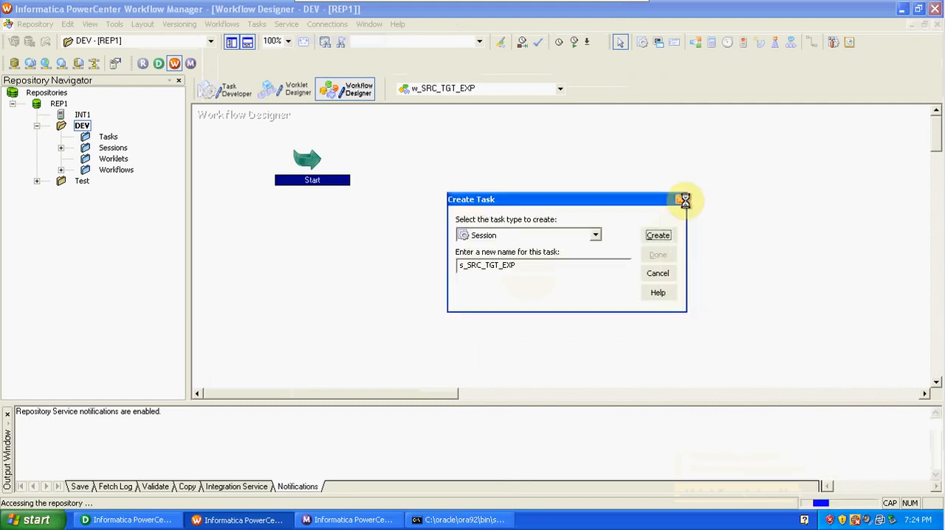
{"action": "left_click", "coordinate": [658, 255]}
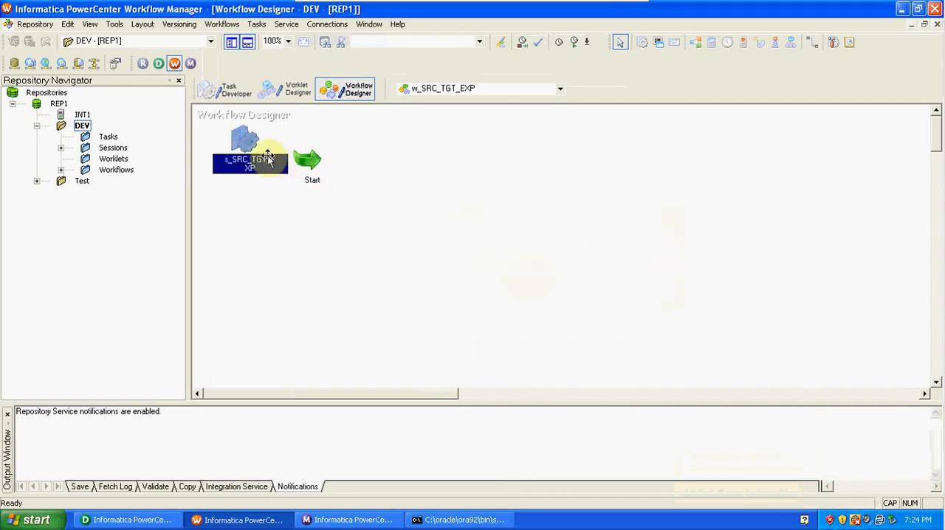
Move session s_SRC_TGT_EXP below and to the right of the Start task and link Start to it.
{"action": "left_click_drag", "start_coordinate": [248, 156], "coordinate": [470, 253]}
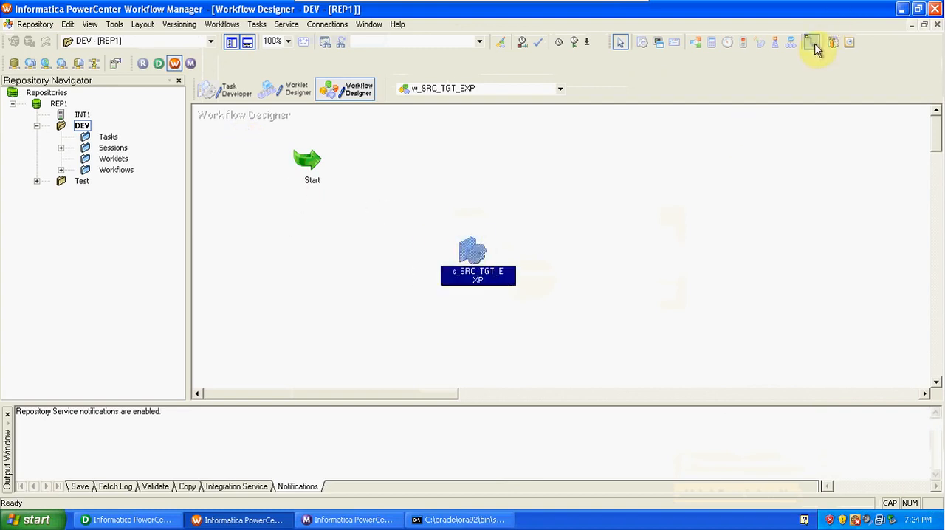
{"action": "left_click", "coordinate": [815, 47]}
{"action": "left_click_drag", "start_coordinate": [305, 158], "coordinate": [460, 248]}
In the mapping settings of session s_SRC_TGT_EXP, set the EMP_BONUS target load type to Normal, then apply and accept the changes.
{"action": "double_click", "coordinate": [471, 251]}
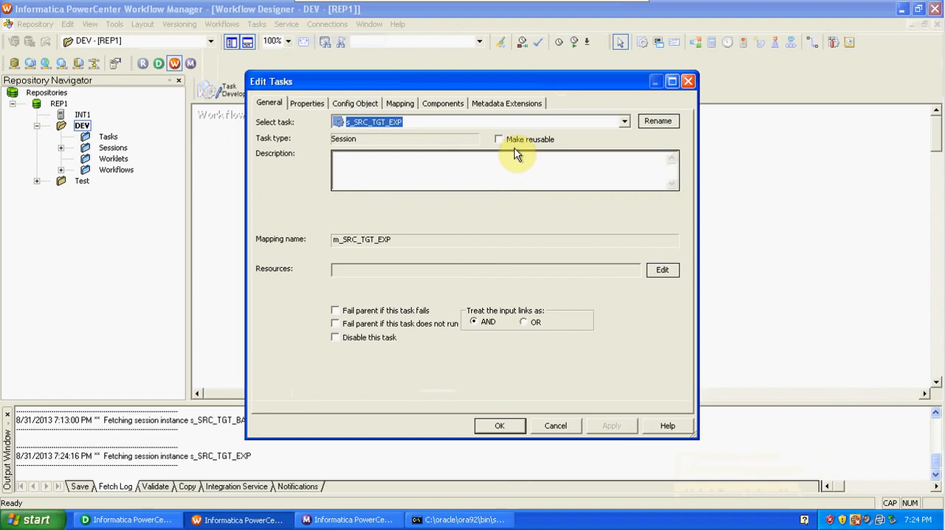
{"action": "left_click", "coordinate": [399, 103]}
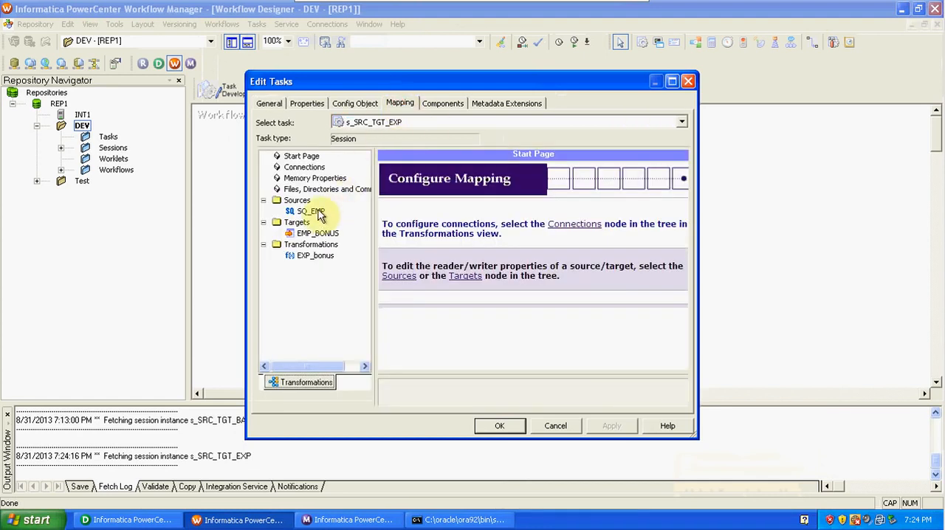
{"action": "left_click", "coordinate": [310, 211]}
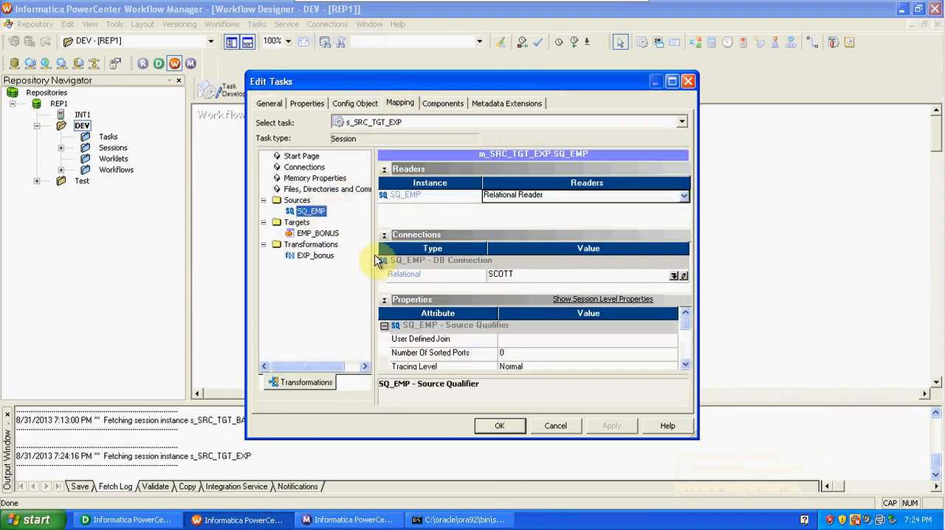
{"action": "left_click", "coordinate": [333, 235]}
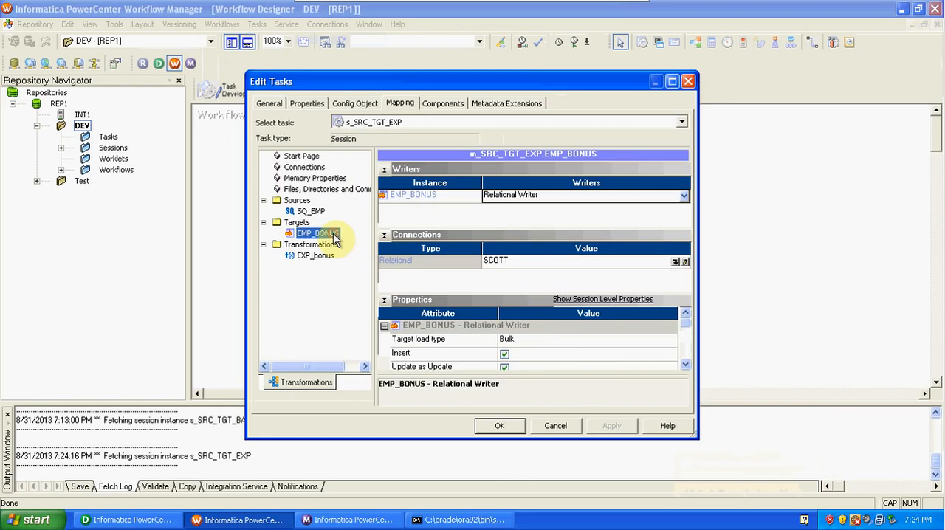
{"action": "left_click", "coordinate": [534, 342]}
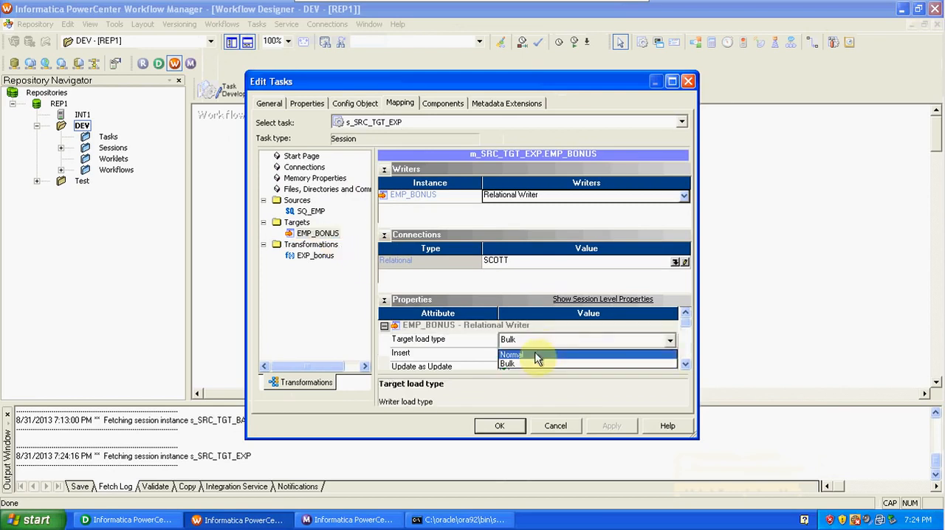
{"action": "left_click", "coordinate": [534, 353]}
{"action": "left_click", "coordinate": [303, 259]}
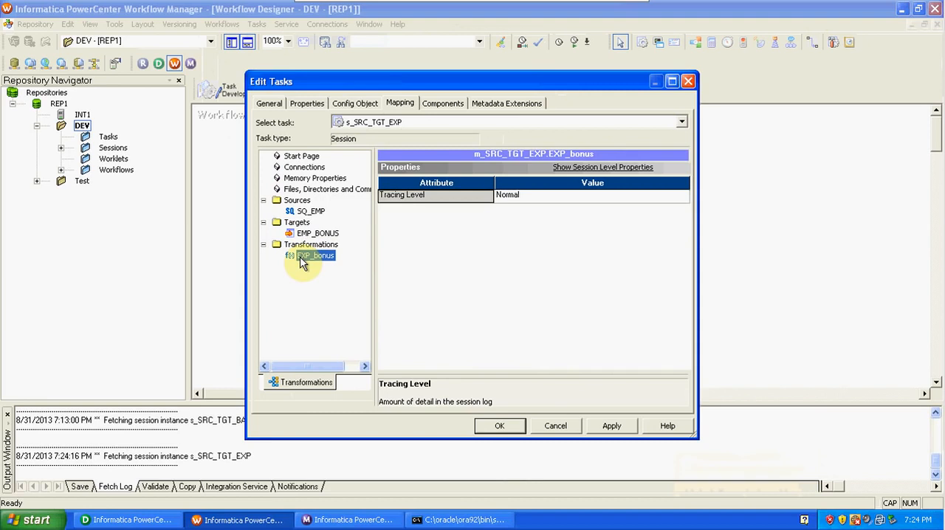
{"action": "left_click", "coordinate": [612, 427]}
{"action": "left_click", "coordinate": [489, 427]}
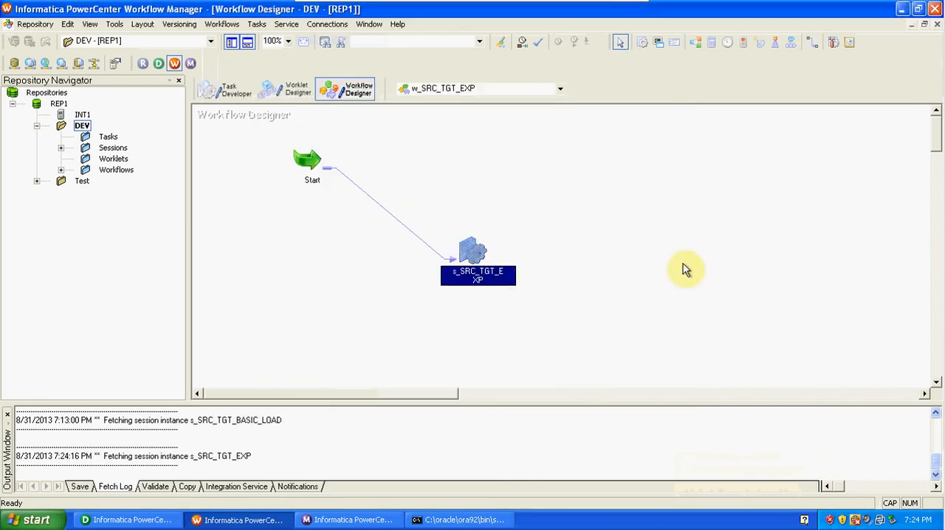
Validate session s_SRC_TGT_EXP in the workflow and clear its selection.
{"action": "right_click", "coordinate": [473, 252]}
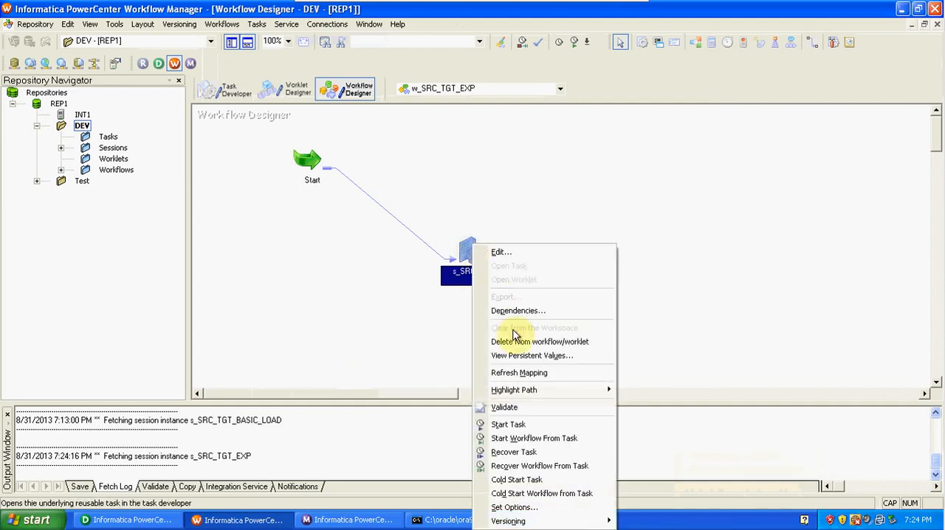
{"action": "left_click", "coordinate": [530, 407]}
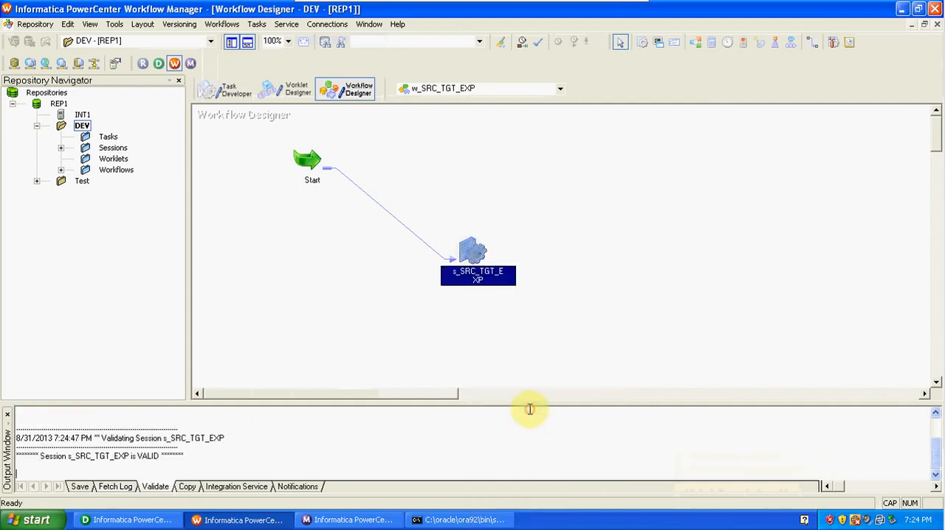
{"action": "left_click", "coordinate": [571, 283]}
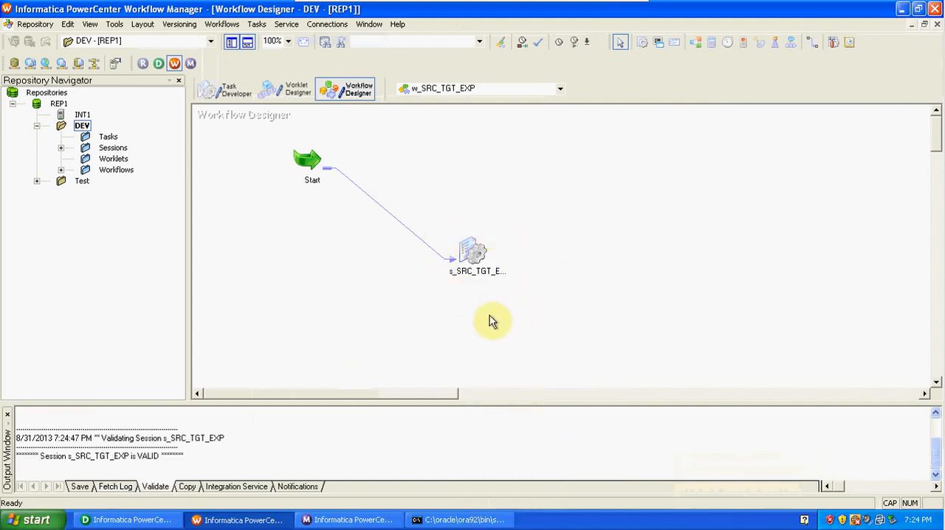
Add the reusable session s_SRC_TGT_BASIC_LOAD from the DEV folder's sessions to the workflow.
{"action": "left_click", "coordinate": [60, 149]}
{"action": "left_click_drag", "start_coordinate": [144, 159], "coordinate": [533, 181]}
{"action": "left_click", "coordinate": [598, 274]}
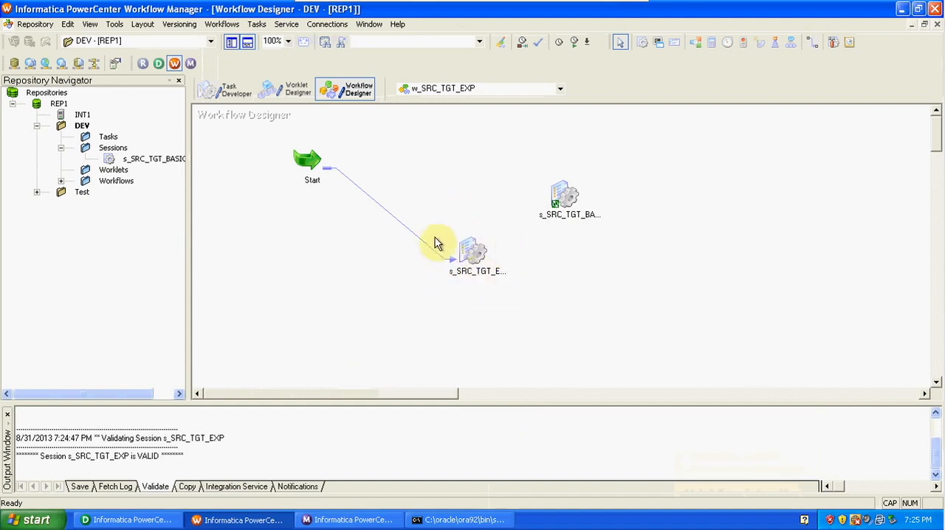
Delete the s_SRC_TGT_BASIC_LOAD session from the workflow.
{"action": "right_click", "coordinate": [570, 198]}
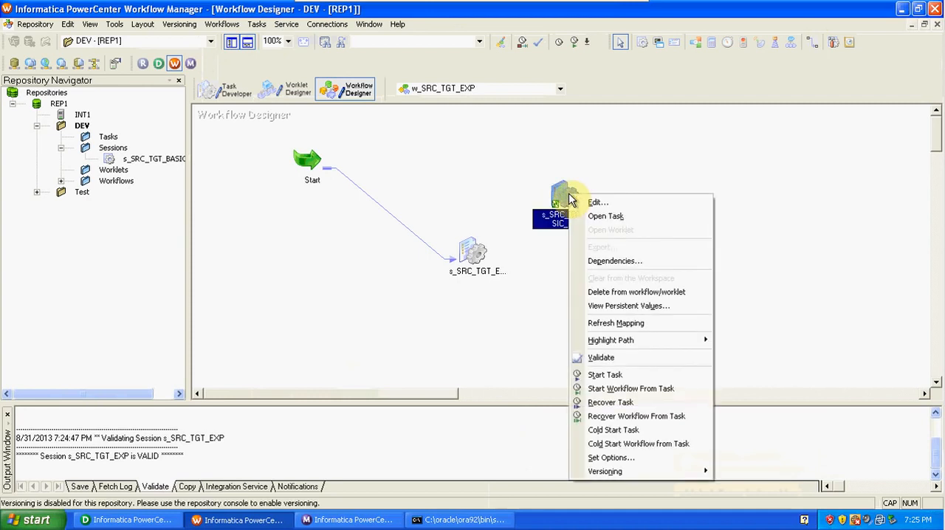
{"action": "left_click", "coordinate": [605, 294]}
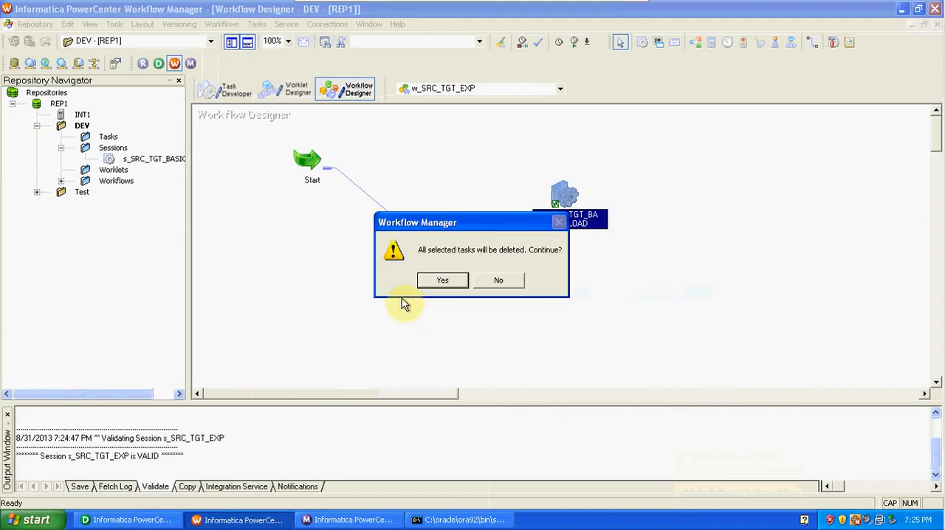
{"action": "left_click", "coordinate": [439, 285]}
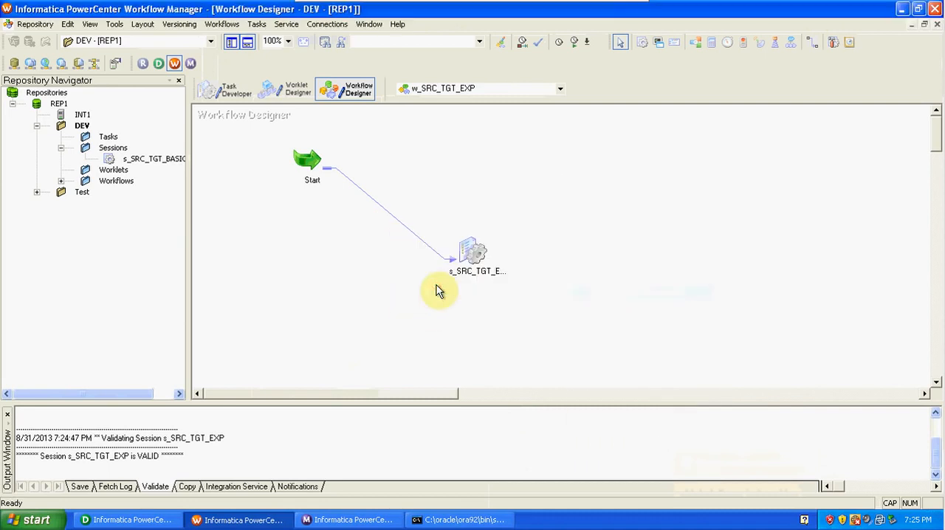
Validate workflow w_SRC_TGT_EXP and save it to the repository.
{"action": "left_click", "coordinate": [214, 26]}
{"action": "left_click", "coordinate": [234, 145]}
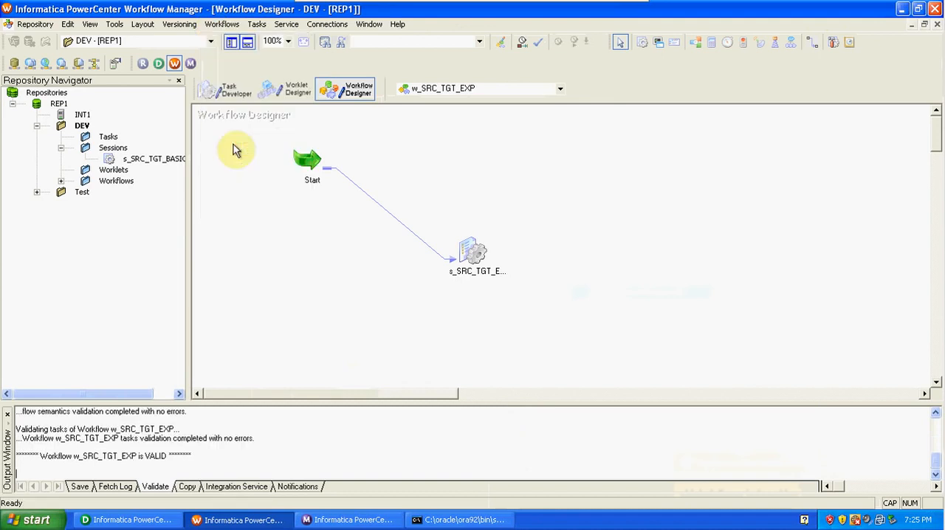
{"action": "left_click", "coordinate": [33, 24]}
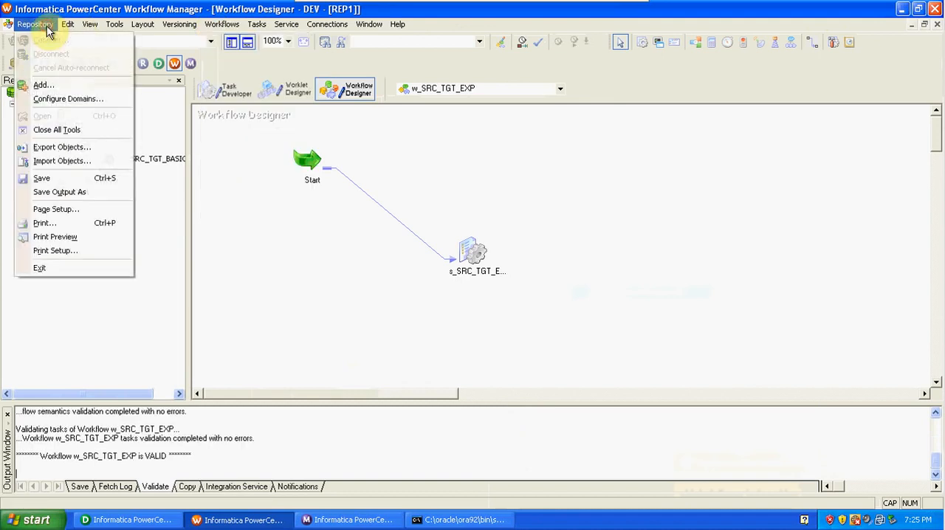
{"action": "left_click", "coordinate": [75, 180]}
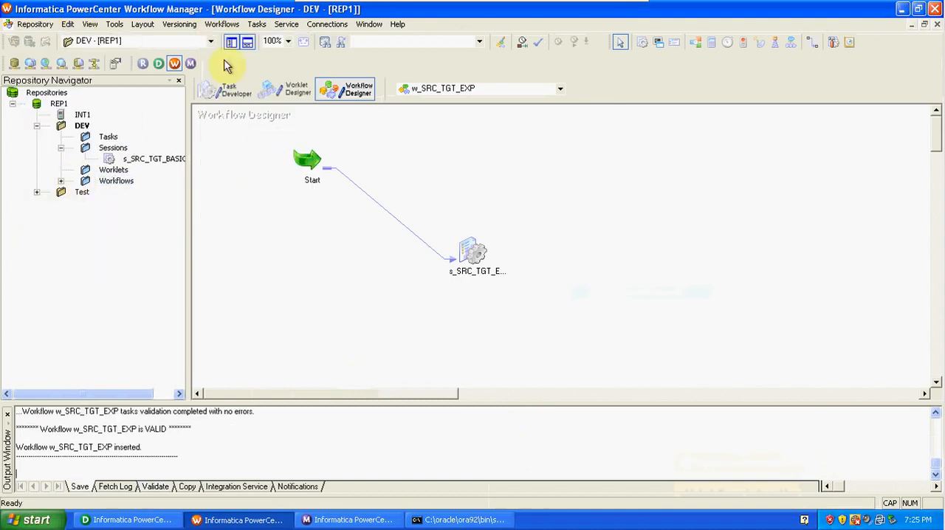
Start the execution of workflow w_SRC_TGT_EXP.
{"action": "left_click", "coordinate": [221, 25]}
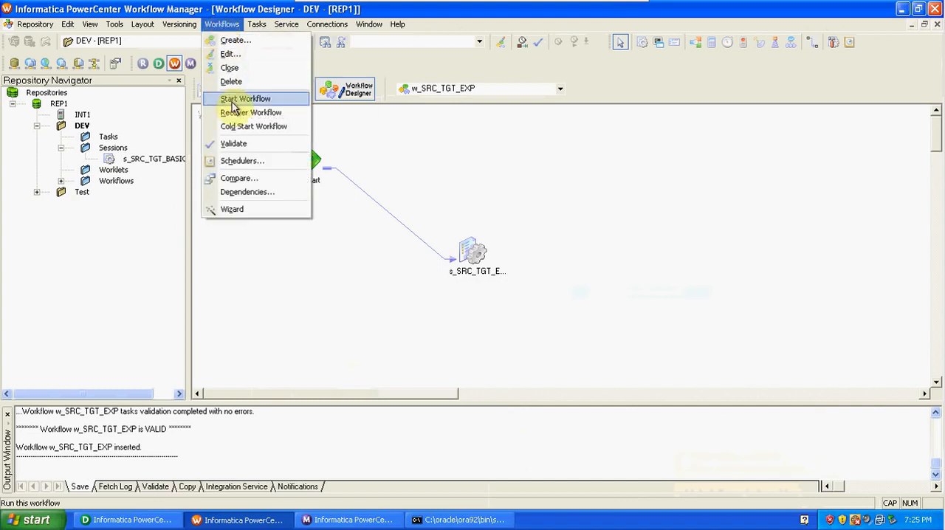
{"action": "left_click", "coordinate": [231, 98]}
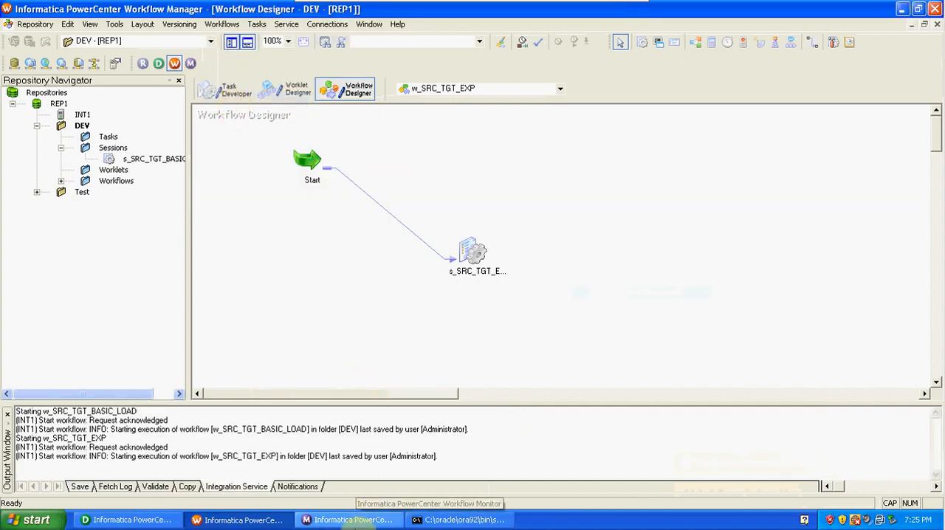
Switch to Workflow Monitor and examine the run status and row statistics of session s_SRC_TGT_EXP.
{"action": "left_click", "coordinate": [352, 521]}
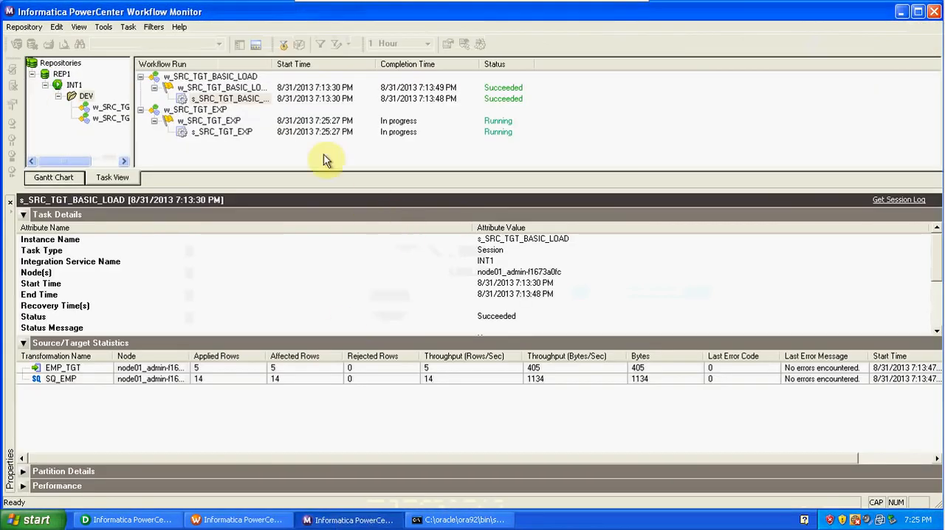
{"action": "left_click", "coordinate": [248, 133]}
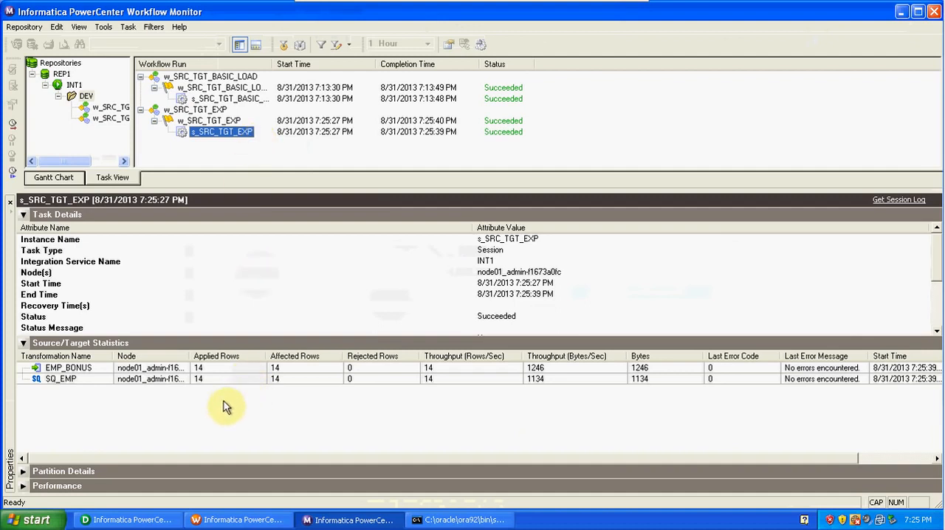
In Designer, preview the data of the EMP_BONUS target, entering the database password to connect.
{"action": "left_click", "coordinate": [139, 524]}
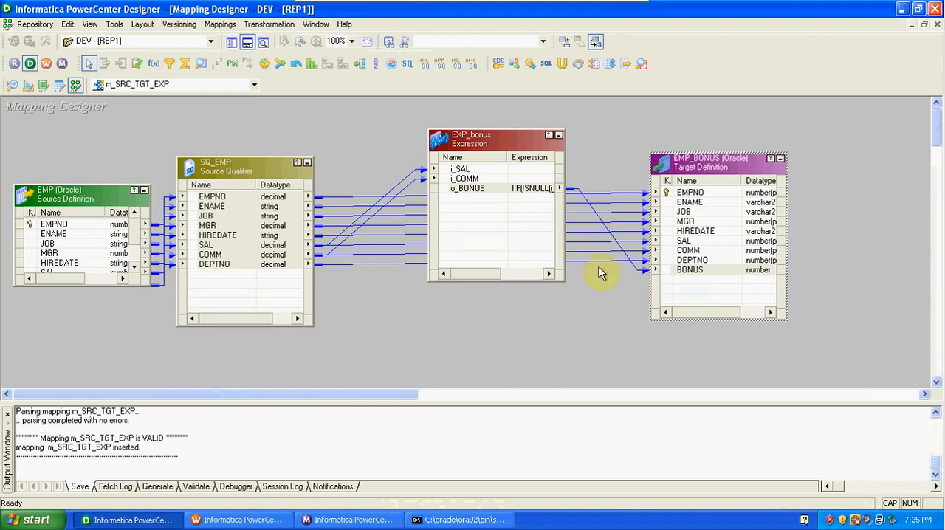
{"action": "right_click", "coordinate": [712, 175]}
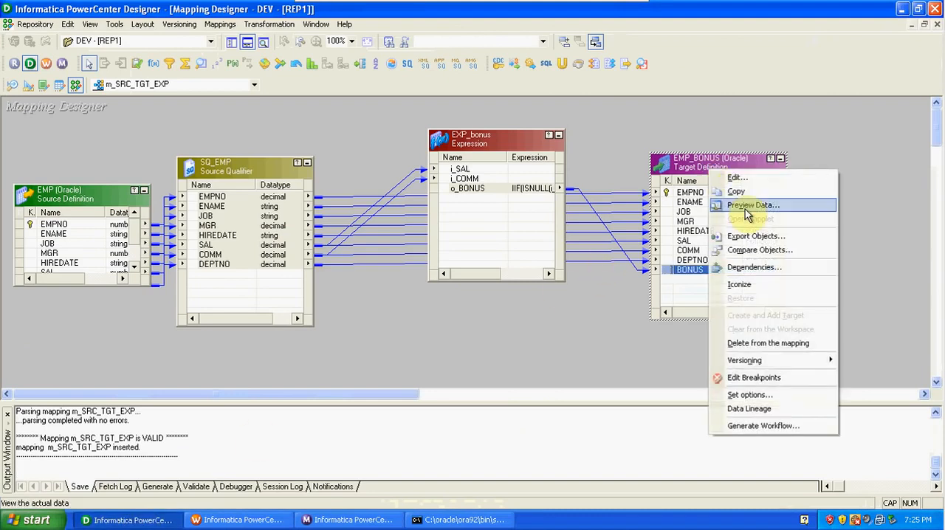
{"action": "left_click", "coordinate": [747, 206]}
{"action": "left_click", "coordinate": [461, 177]}
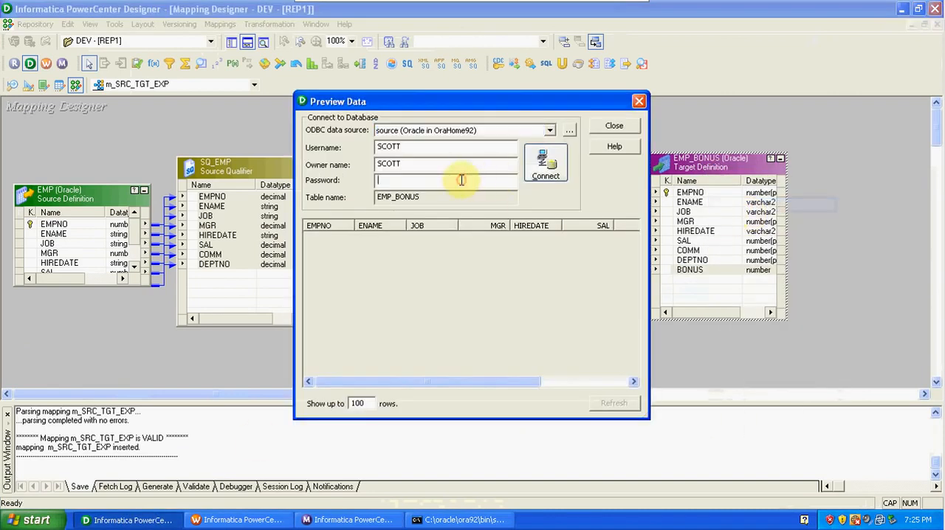
{"action": "type", "text": "*****"}
{"action": "key", "text": "Return"}
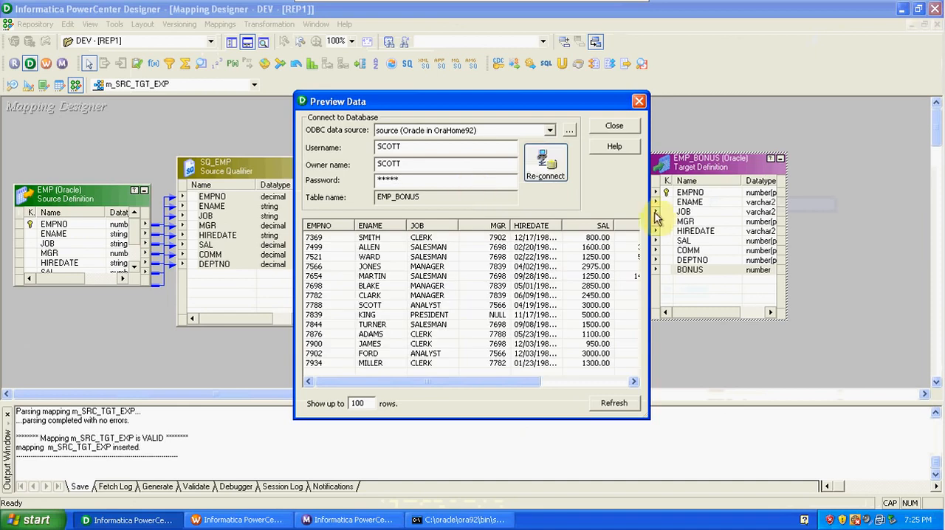
Widen the data preview to show all columns, compare SAL, COMM and BONUS across several rows, and close the preview.
{"action": "left_click_drag", "start_coordinate": [647, 209], "coordinate": [908, 211]}
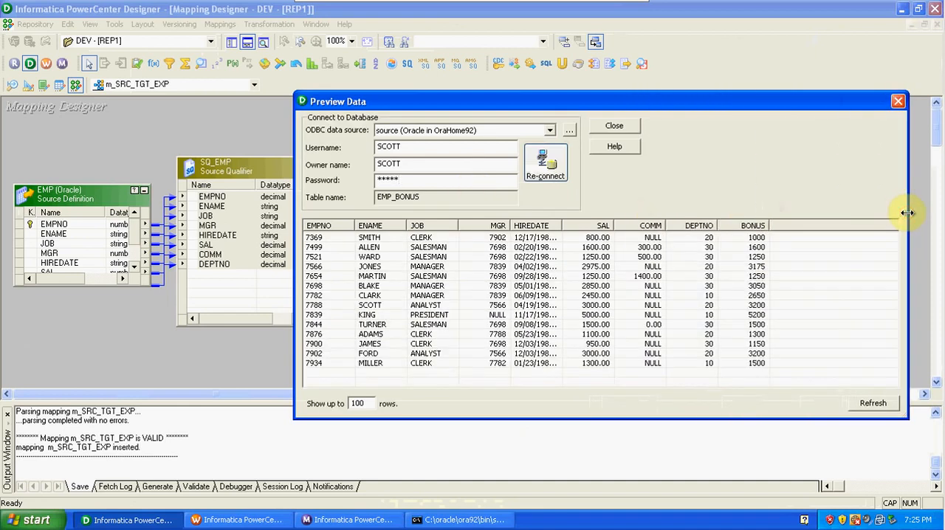
{"action": "left_click", "coordinate": [764, 239]}
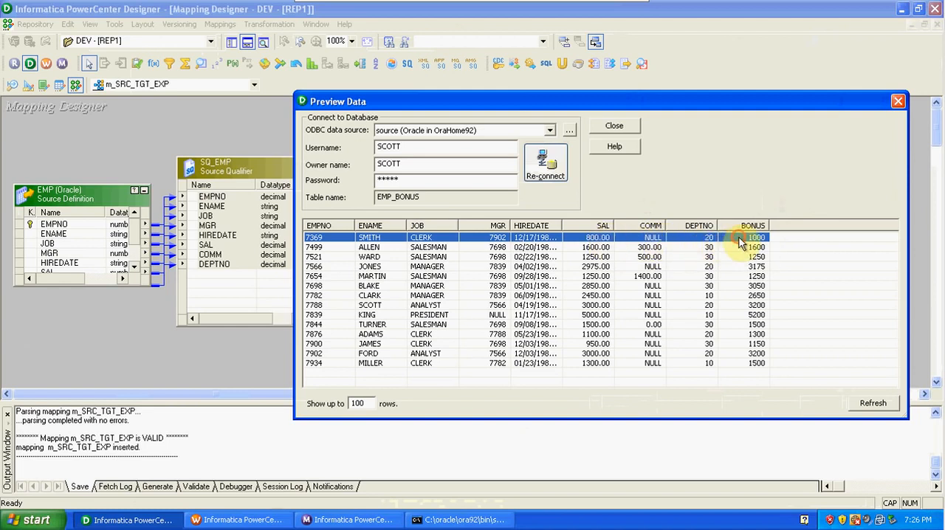
{"action": "left_click", "coordinate": [652, 249]}
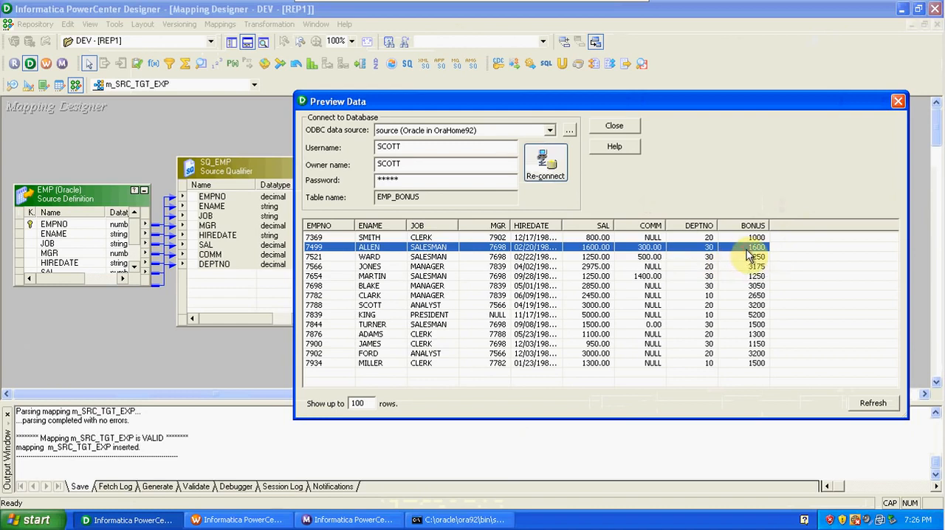
{"action": "left_click", "coordinate": [659, 271]}
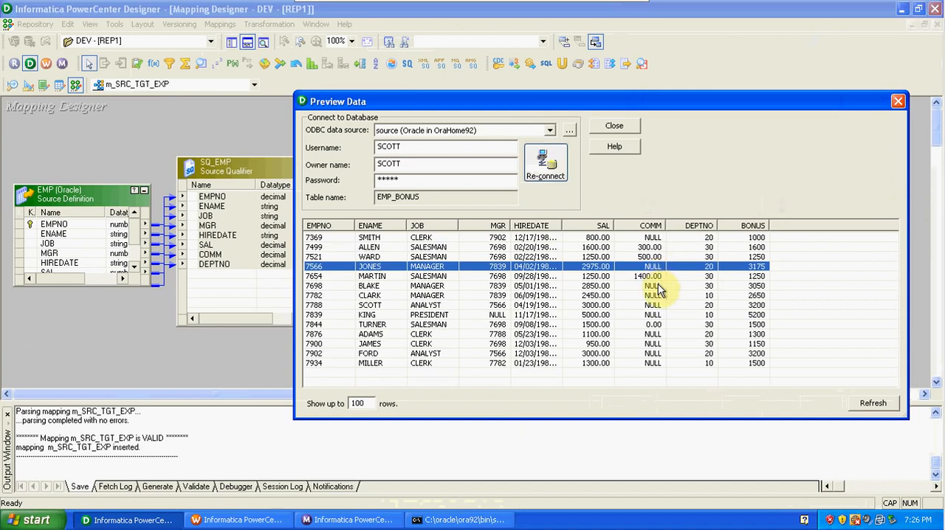
{"action": "left_click", "coordinate": [658, 287]}
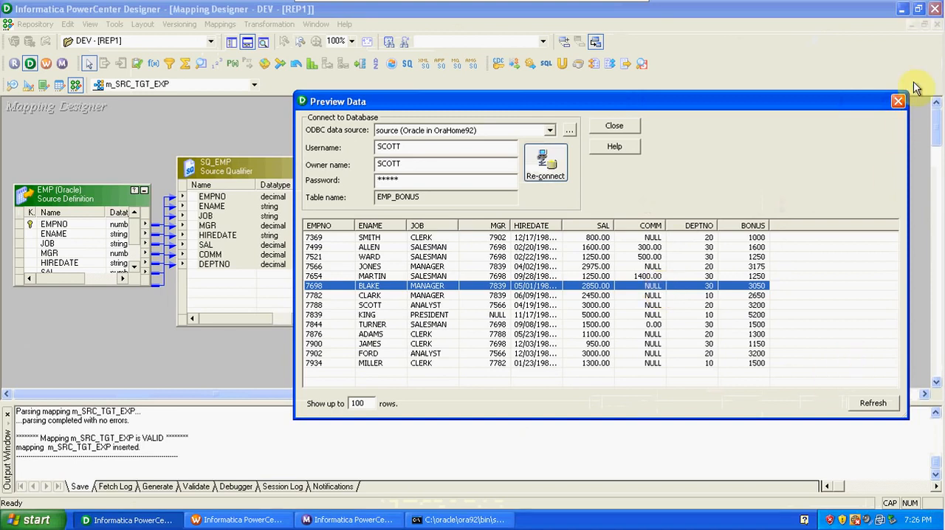
{"action": "left_click", "coordinate": [896, 106]}
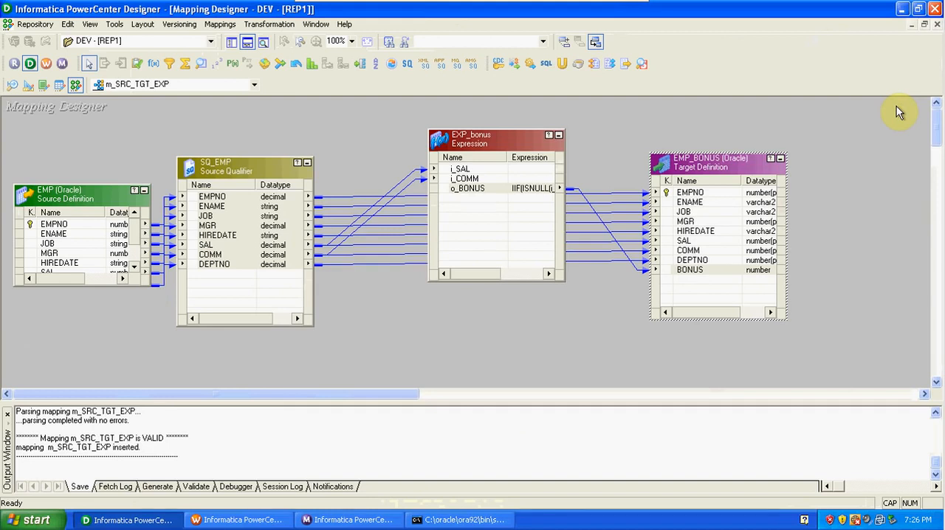
Open mapping m_SRC_TGT_BASIC_LOAD and try to link HIREDATE of SQ_EMP directly to COMM of the EMP_TGT target.
{"action": "left_click", "coordinate": [194, 84]}
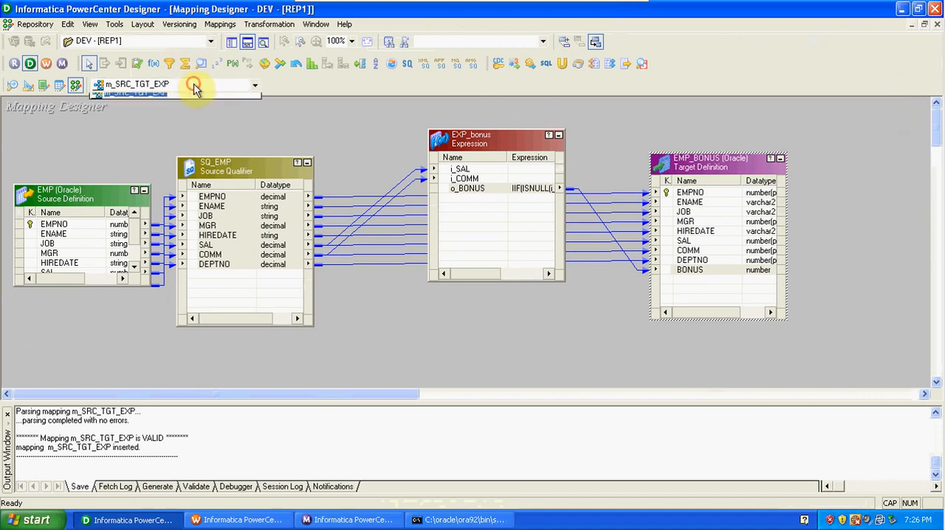
{"action": "left_click", "coordinate": [195, 101]}
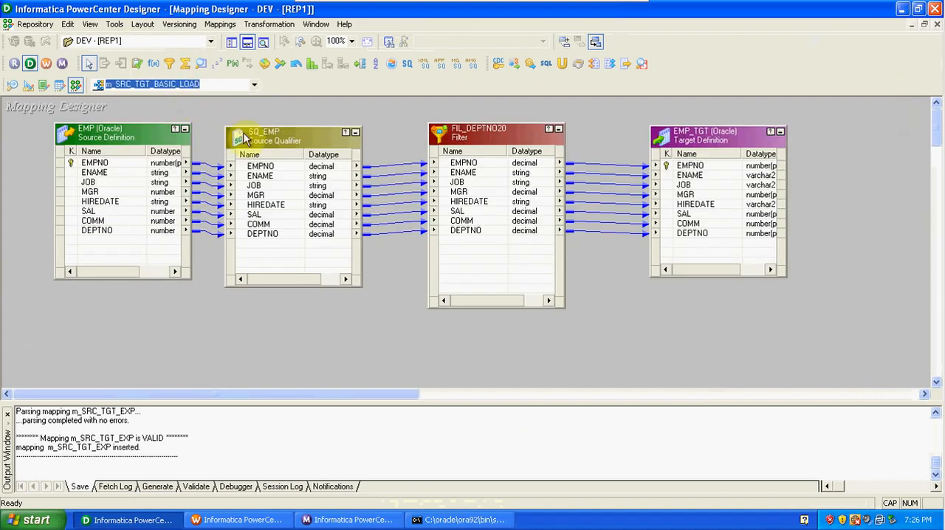
{"action": "left_click_drag", "start_coordinate": [275, 205], "coordinate": [689, 220]}
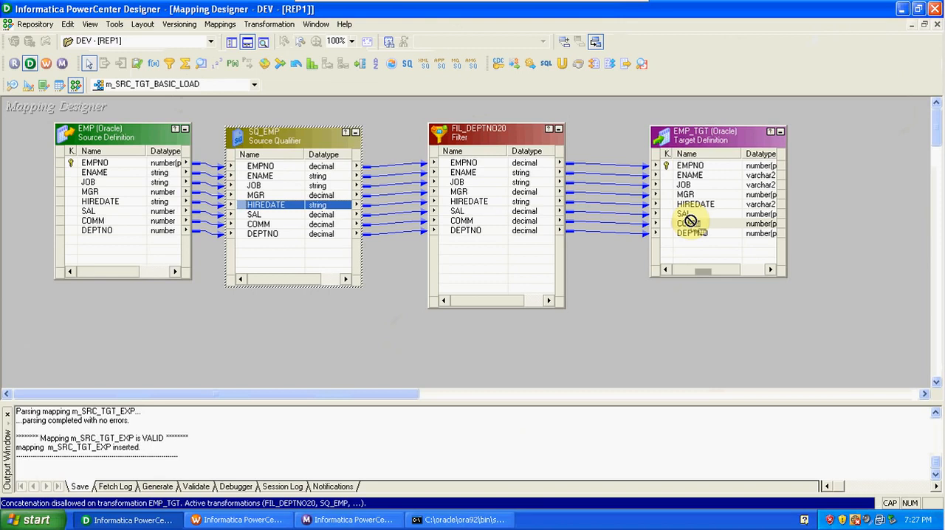
{"action": "left_click_drag", "start_coordinate": [690, 221], "coordinate": [690, 221]}
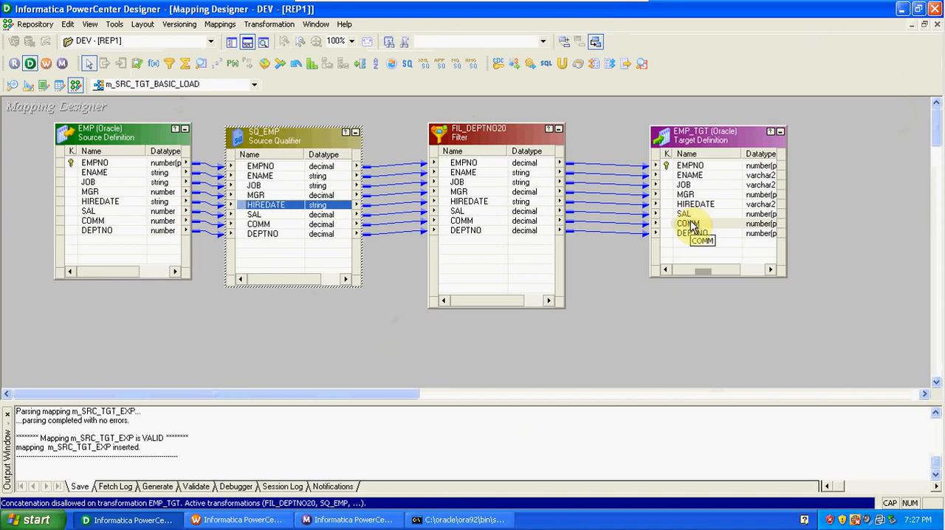
{"action": "left_click", "coordinate": [380, 352]}
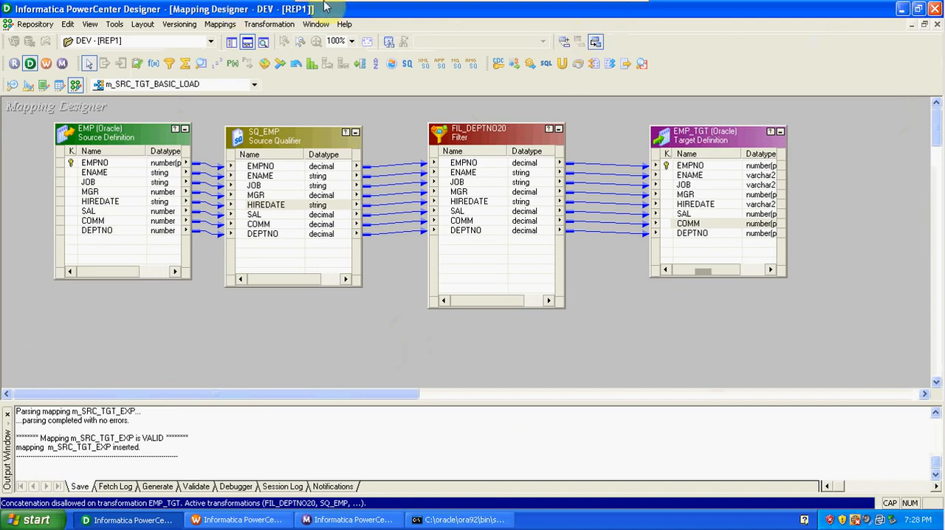
Restore the virtual machine from full screen to a window on the host desktop.
{"action": "left_click", "coordinate": [624, 10]}
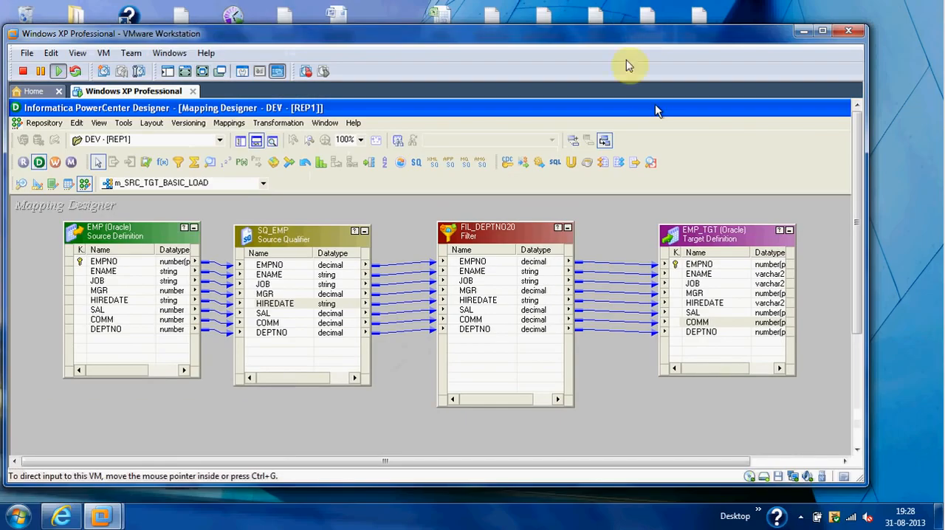
{"action": "left_click", "coordinate": [916, 138]}
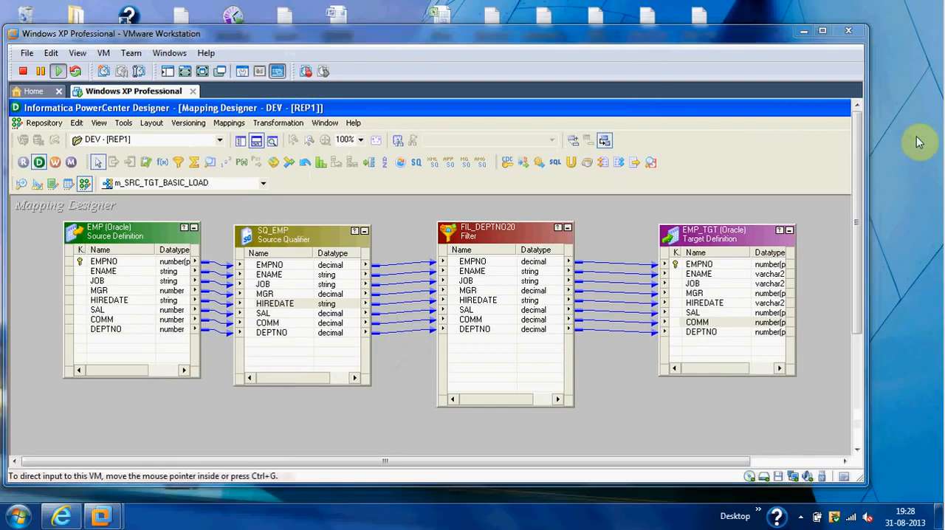